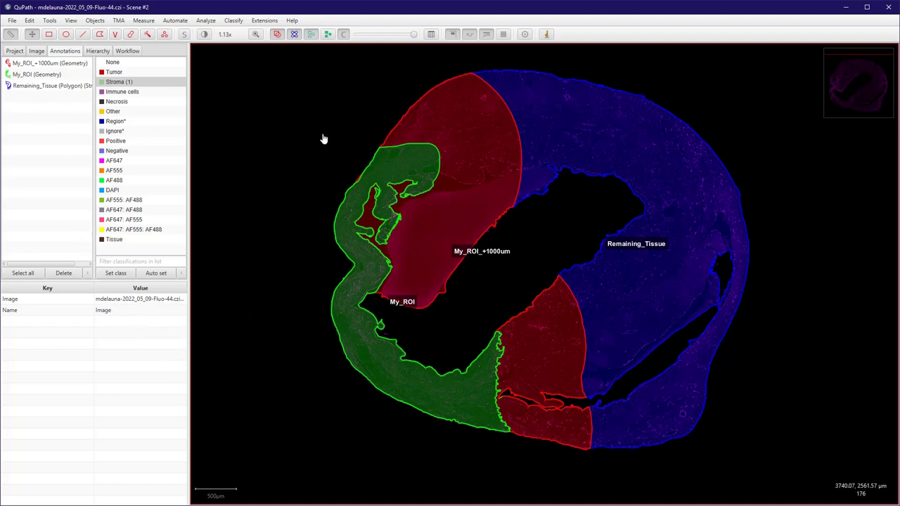
# - Open the duplicate image Scene #2 (1), saving the changes to Scene #2, and set its image type to Fluorescence
pyautogui.click(14, 51)
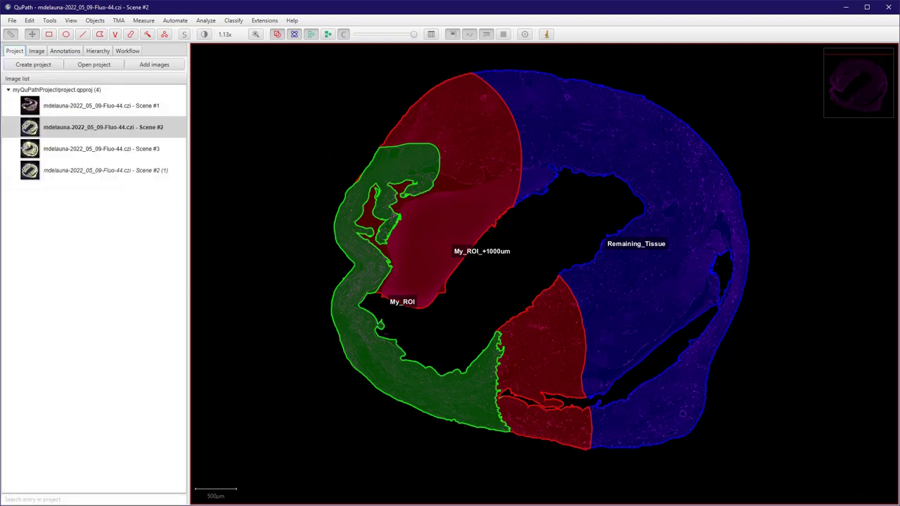
pyautogui.doubleClick(105, 171)
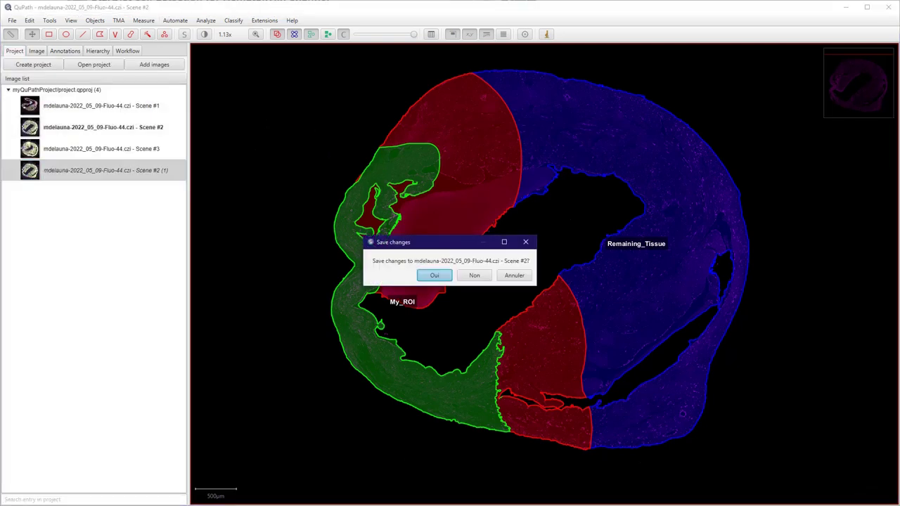
pyautogui.press('Return')
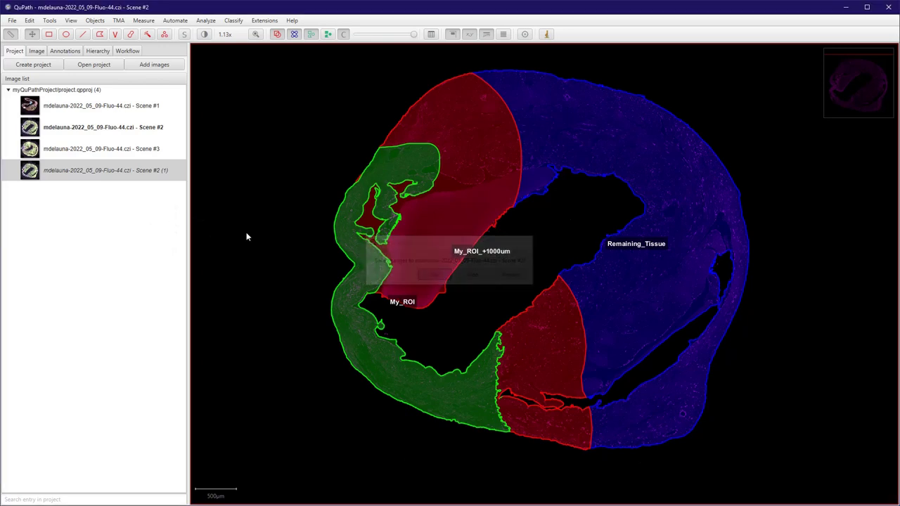
pyautogui.click(478, 256)
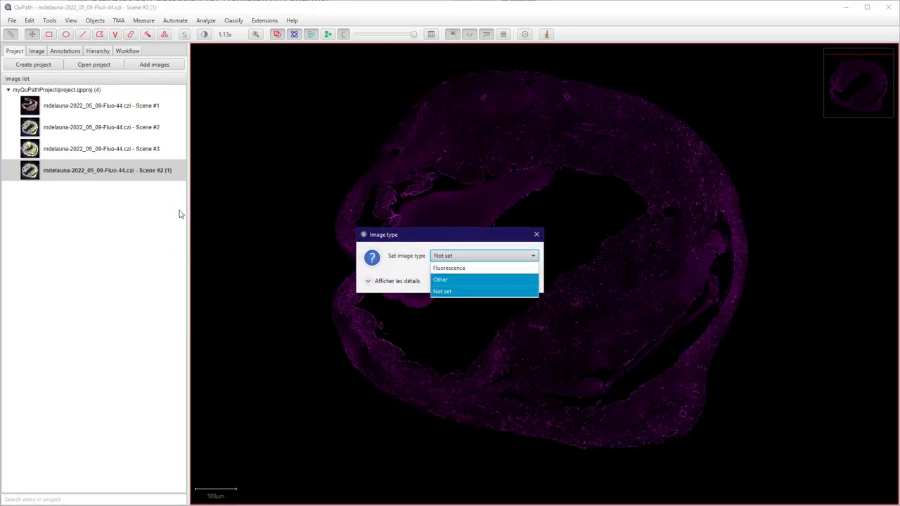
pyautogui.click(453, 268)
pyautogui.click(481, 281)
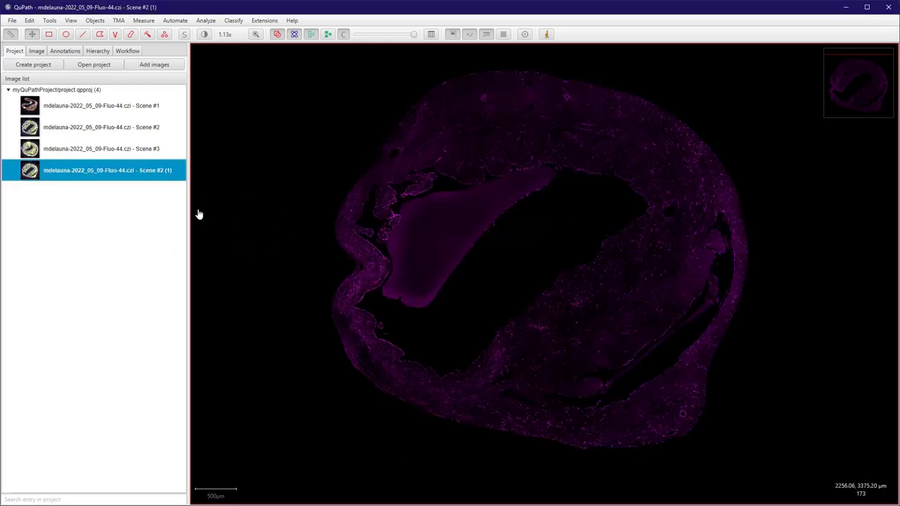
# - Display the AF555, AF488 and DAPI channels together with AF647 in the brightness and contrast settings
pyautogui.hotkey('shift', 'c')
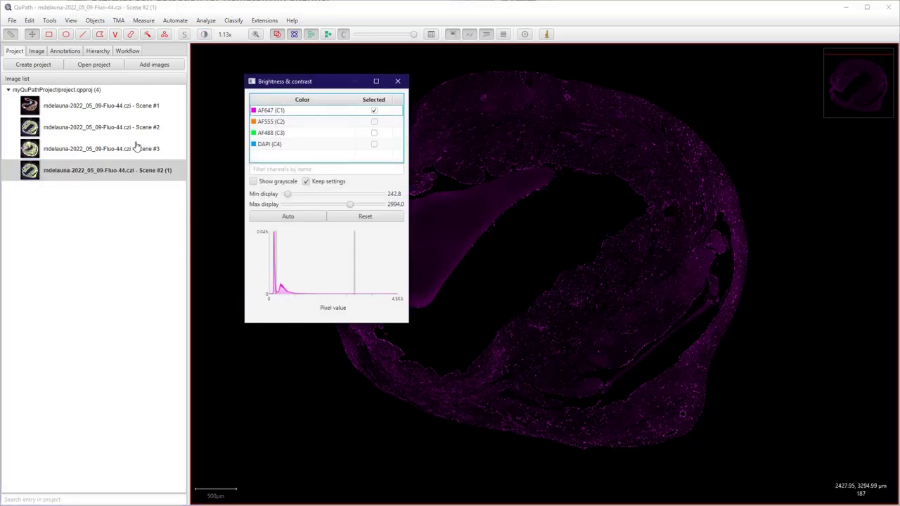
pyautogui.moveTo(324, 82); pyautogui.dragTo(286, 118)
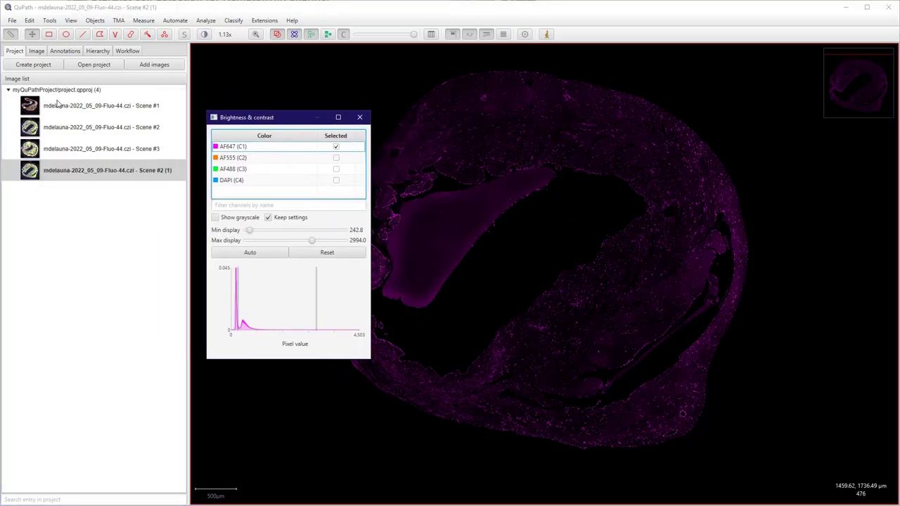
pyautogui.click(336, 158)
pyautogui.click(336, 169)
pyautogui.press('3')
pyautogui.press('4')
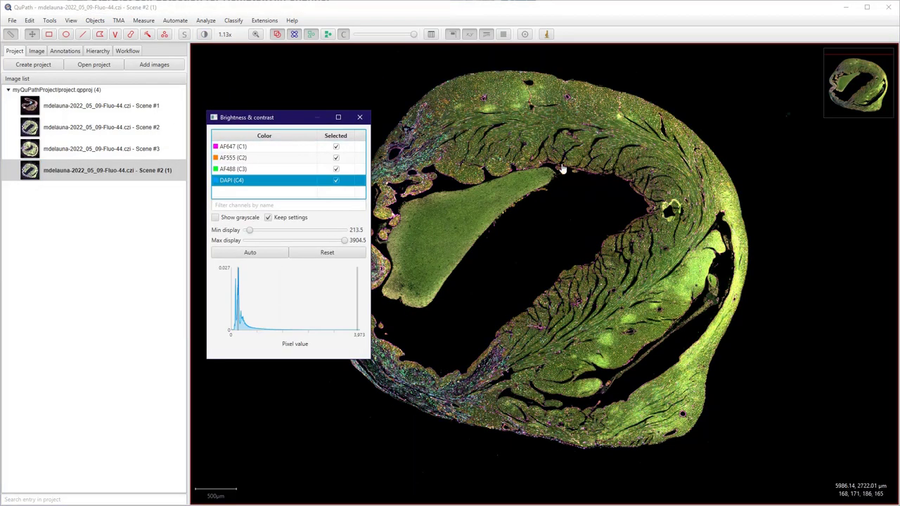
pyautogui.moveTo(293, 122); pyautogui.dragTo(179, 128)
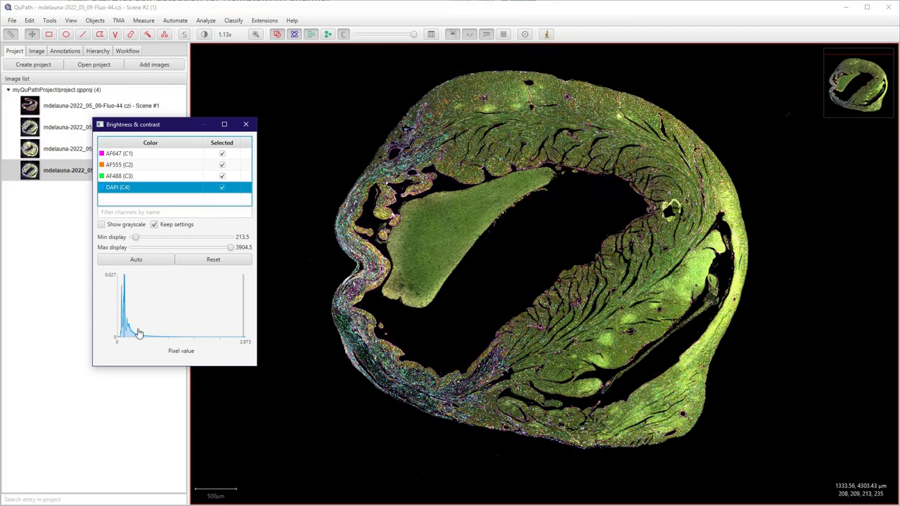
# - Hide the AF647, AF555 and DAPI channels so that only AF488 is displayed
pyautogui.scroll(1, 125, 323)
pyautogui.scroll(8, 125, 322)
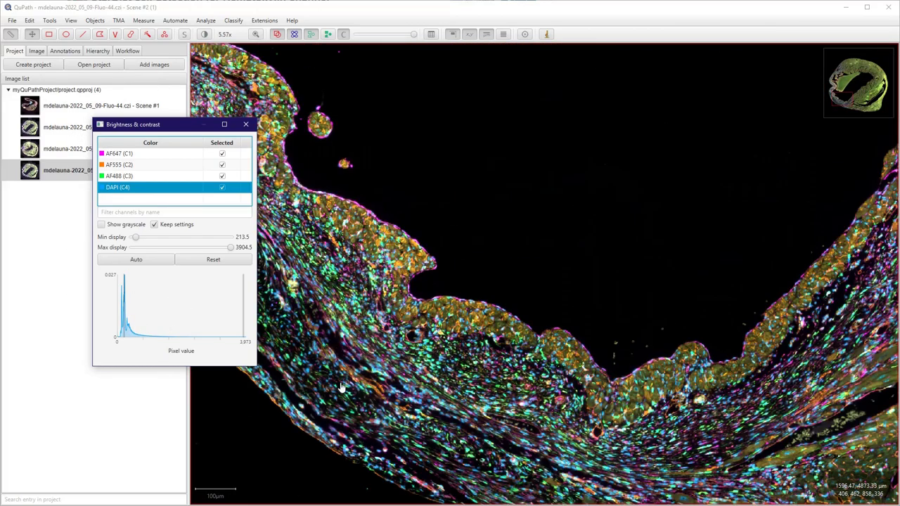
pyautogui.scroll(-8, 292, 355)
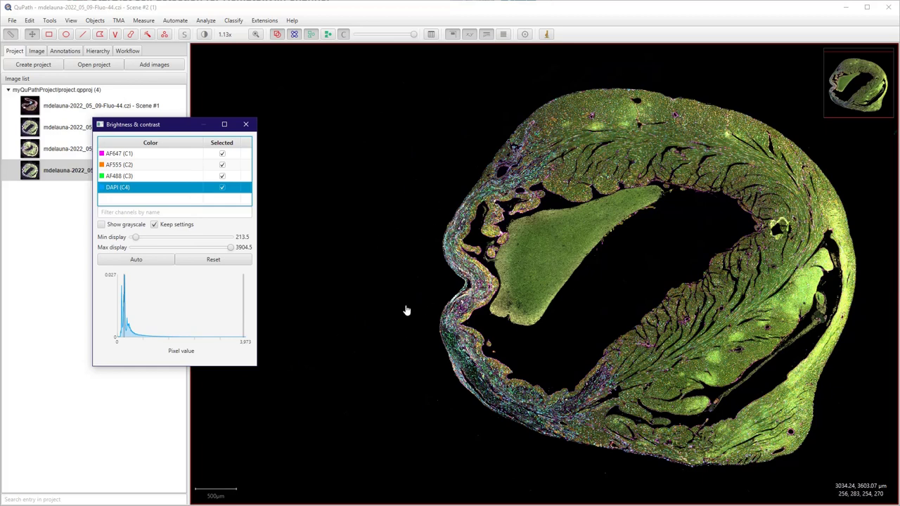
pyautogui.moveTo(370, 198); pyautogui.dragTo(284, 198)
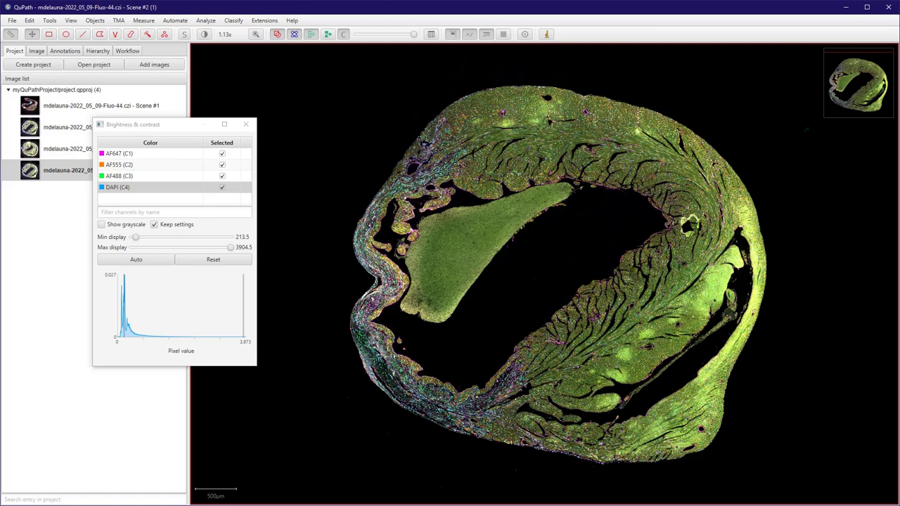
pyautogui.click(222, 175)
pyautogui.click(223, 164)
pyautogui.click(222, 154)
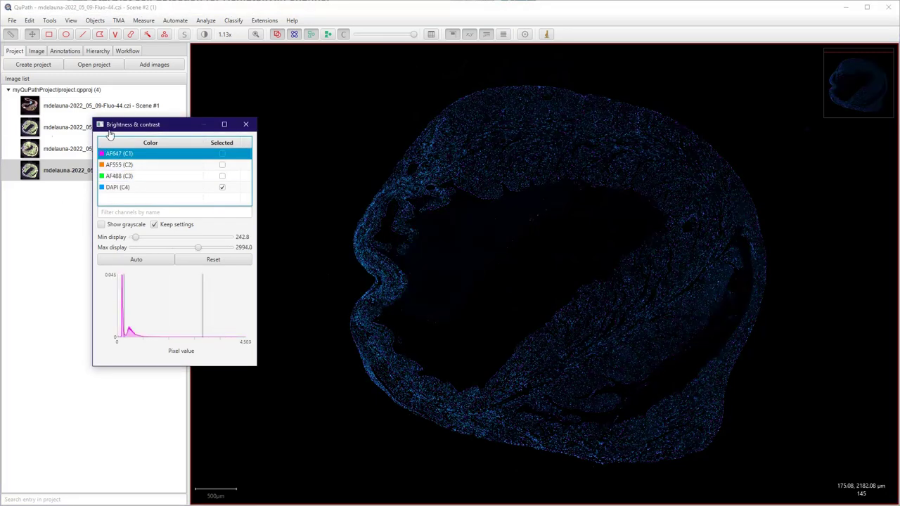
pyautogui.click(223, 187)
pyautogui.click(222, 176)
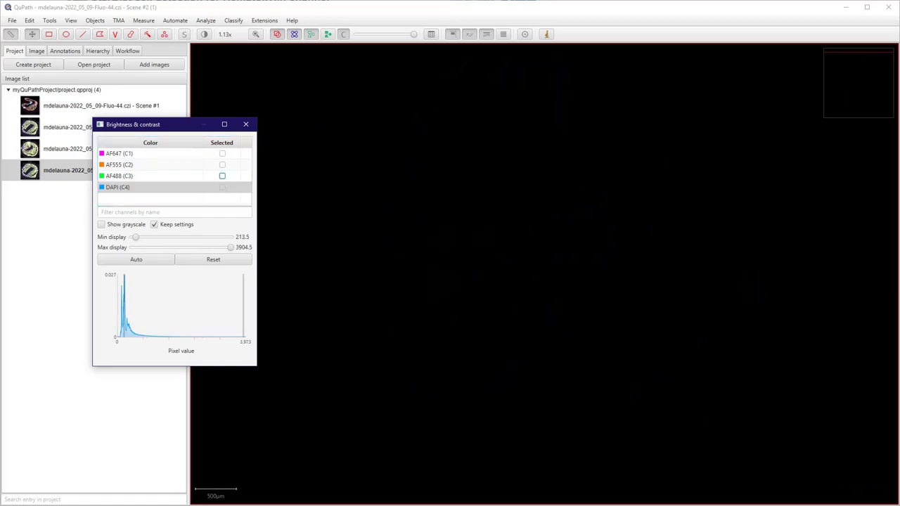
pyautogui.press('3')
pyautogui.click(141, 176)
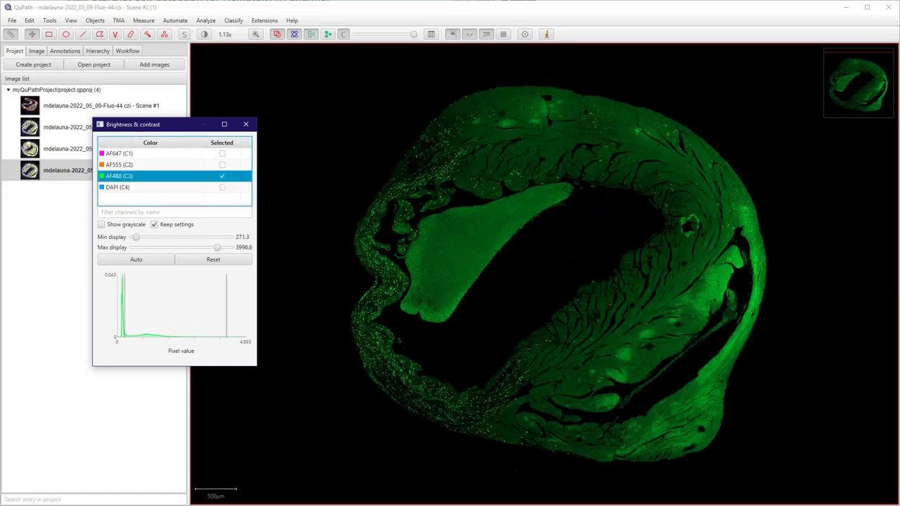
# - Compare the AF555 channel alone and overlaid with AF488, and return to displaying only AF488
pyautogui.press('2')
pyautogui.press('3')
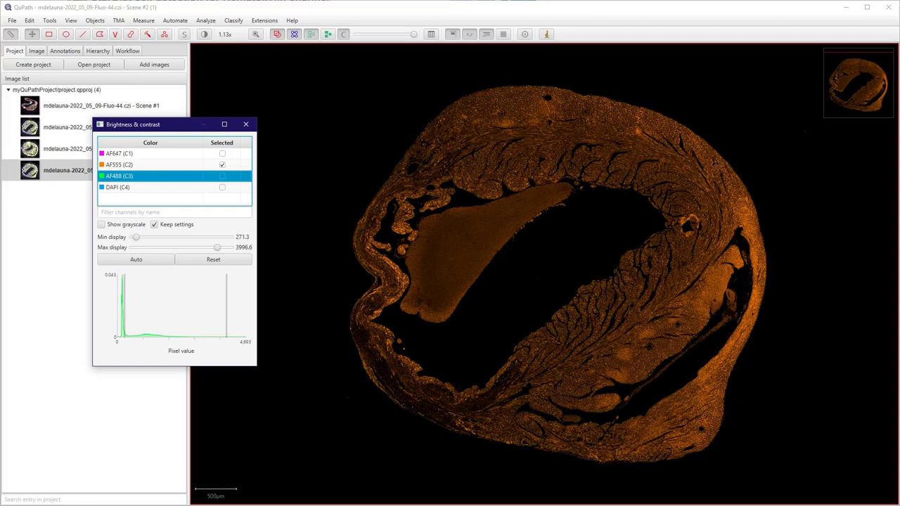
pyautogui.press('3')
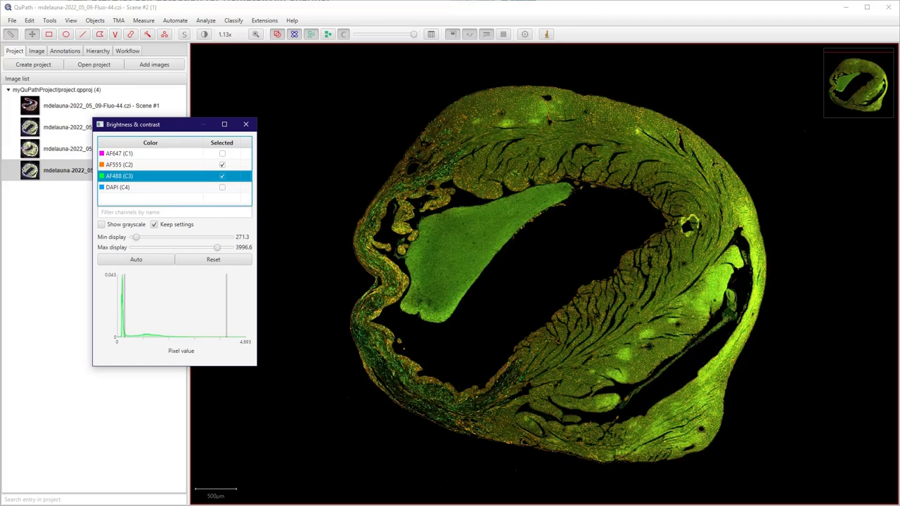
pyautogui.press('2')
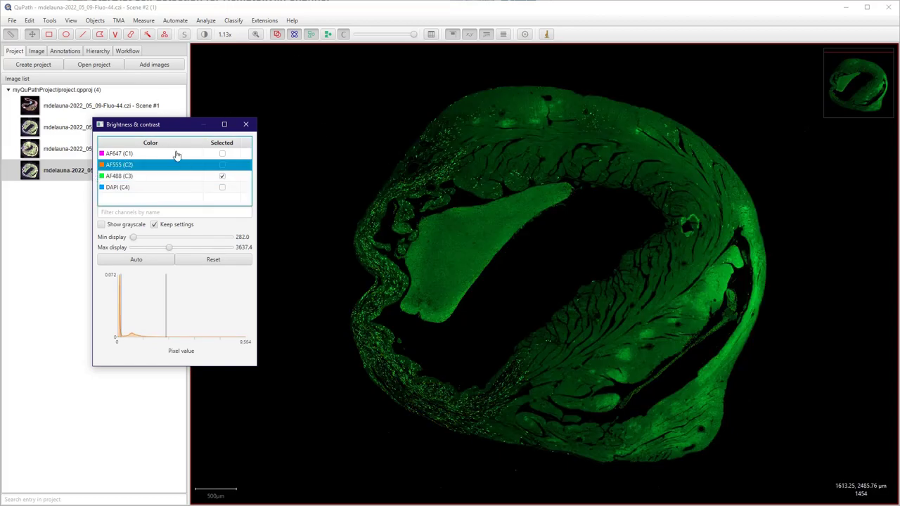
pyautogui.click(151, 176)
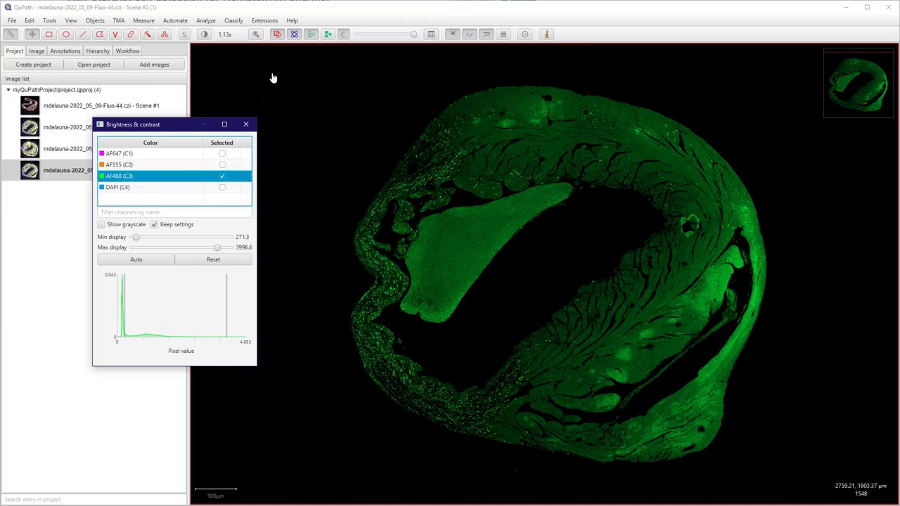
# - Examine the AF488 signal in the tissue close up and as a whole, and close the brightness and contrast settings
pyautogui.scroll(4, 454, 161)
pyautogui.scroll(1, 294, 140)
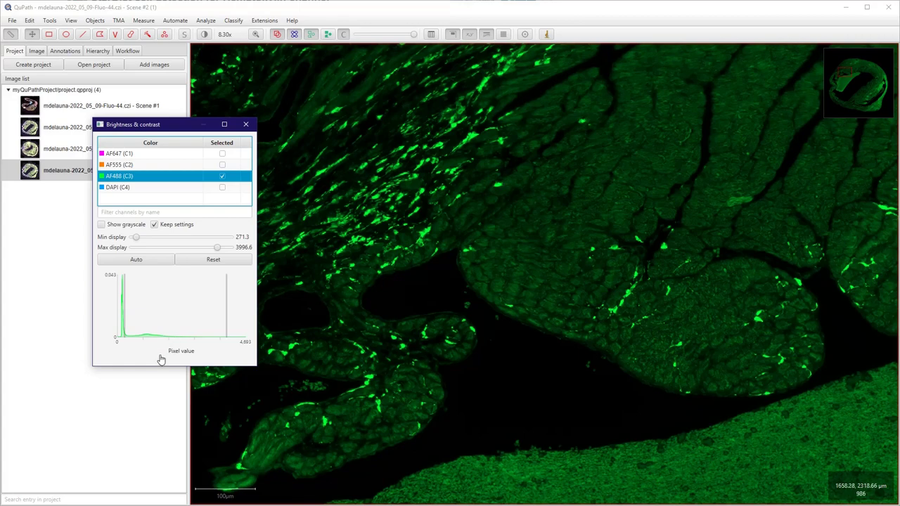
pyautogui.scroll(-5, 245, 330)
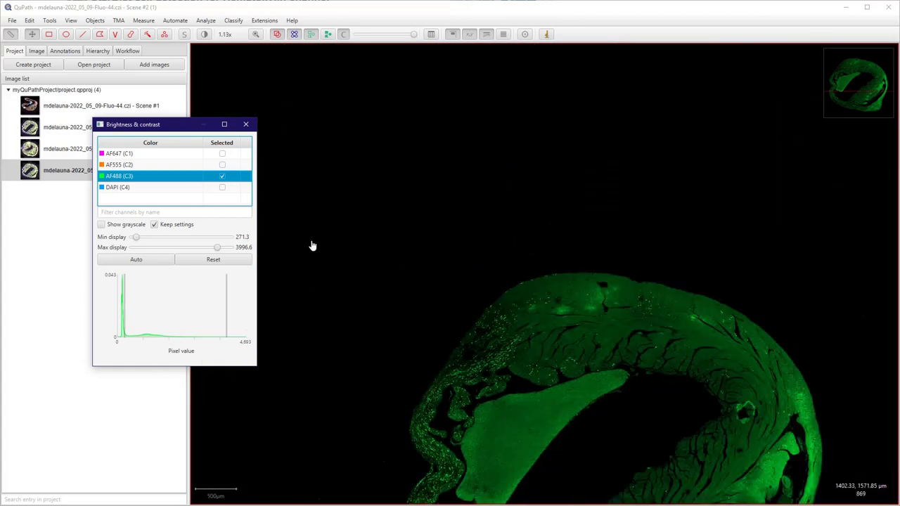
pyautogui.scroll(10, 311, 293)
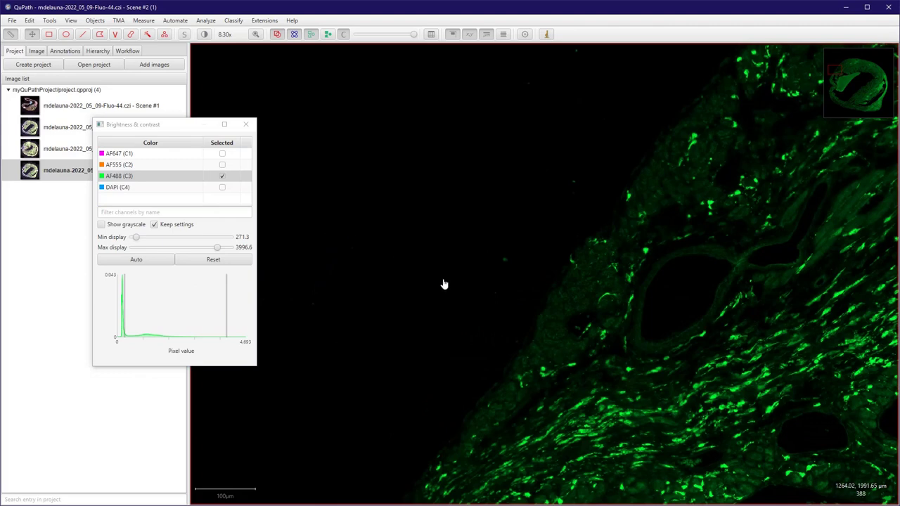
pyautogui.scroll(-5, 443, 283)
pyautogui.scroll(-4, 307, 241)
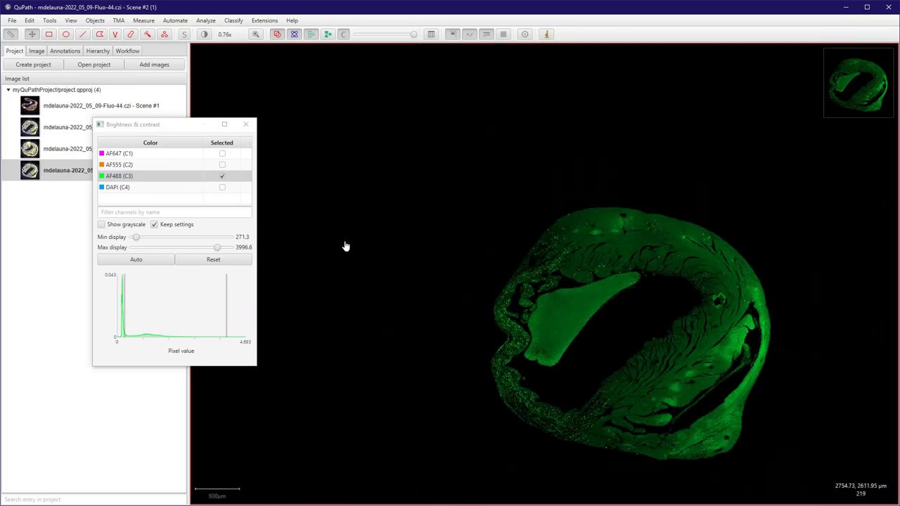
pyautogui.scroll(-1, 323, 265)
pyautogui.scroll(2, 312, 262)
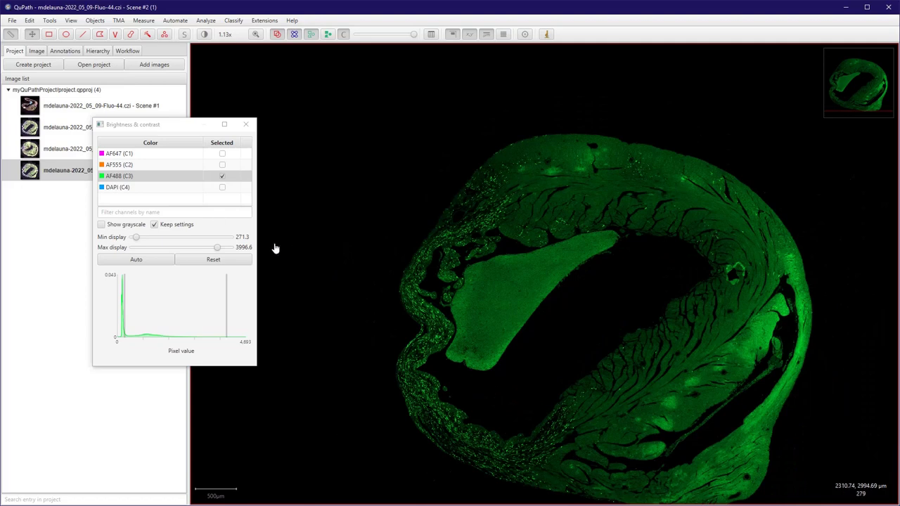
pyautogui.scroll(-1, 274, 246)
pyautogui.click(245, 124)
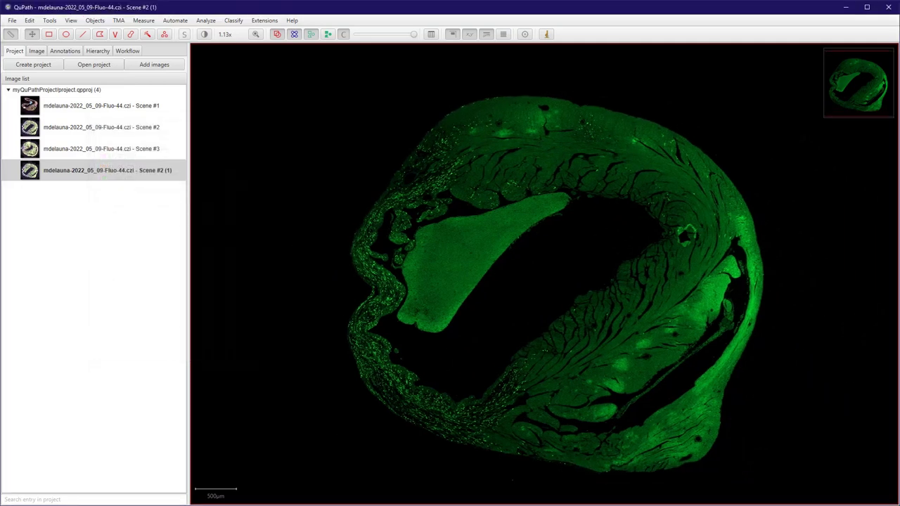
# - Create a pixel classification thresholder and set its channel to AF488
pyautogui.click(234, 19)
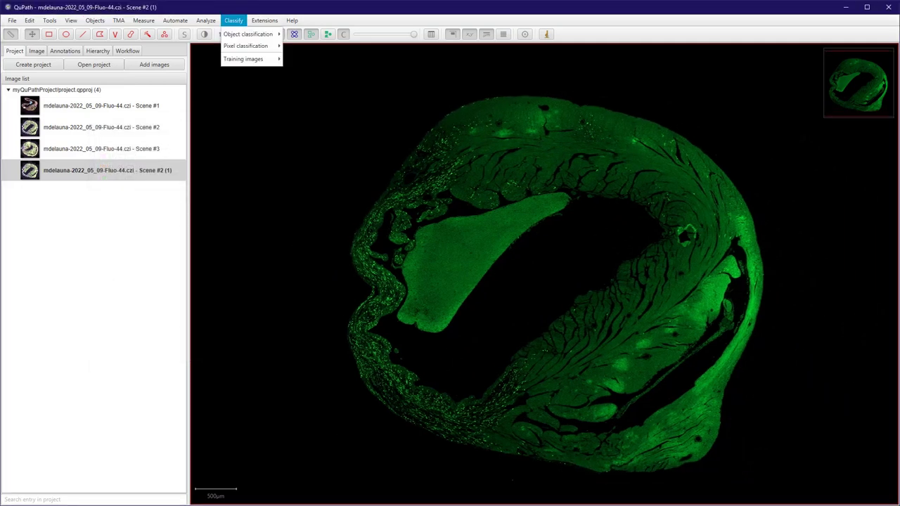
pyautogui.moveTo(246, 46)
pyautogui.press('Down')
pyautogui.press('Down')
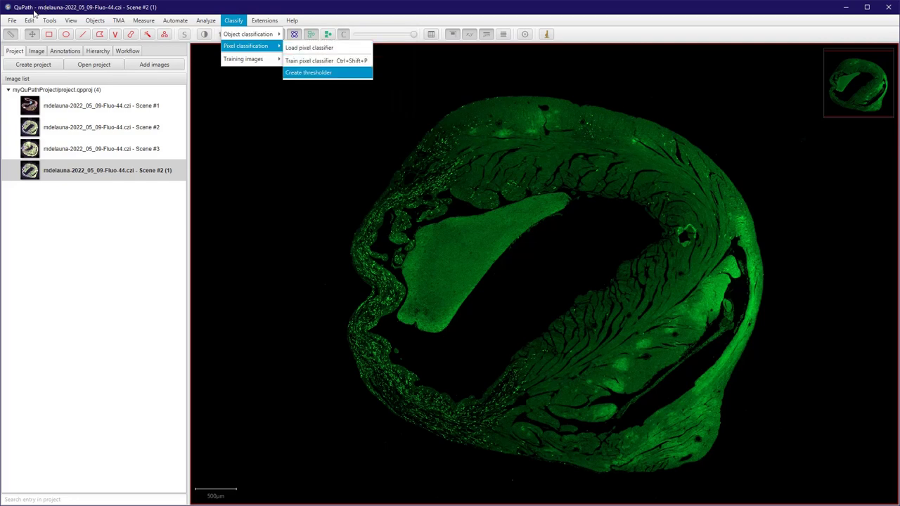
pyautogui.press('Return')
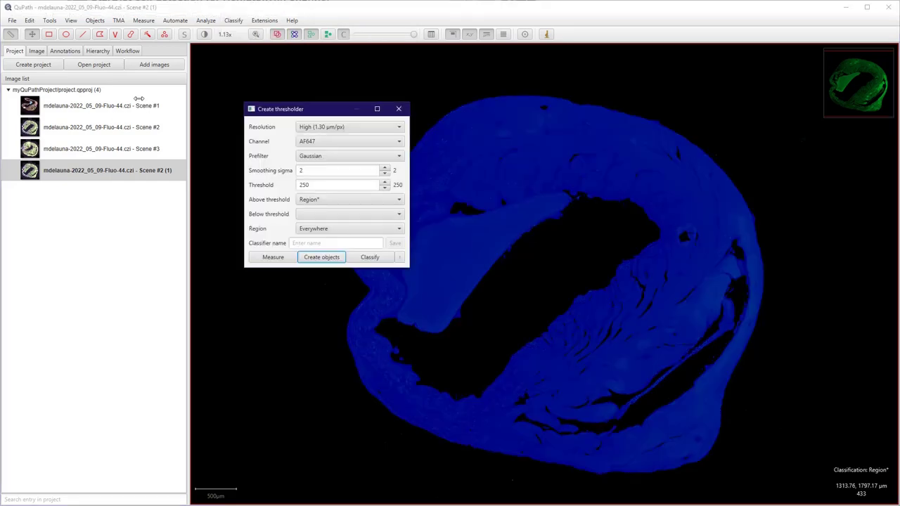
pyautogui.moveTo(316, 109); pyautogui.dragTo(219, 107)
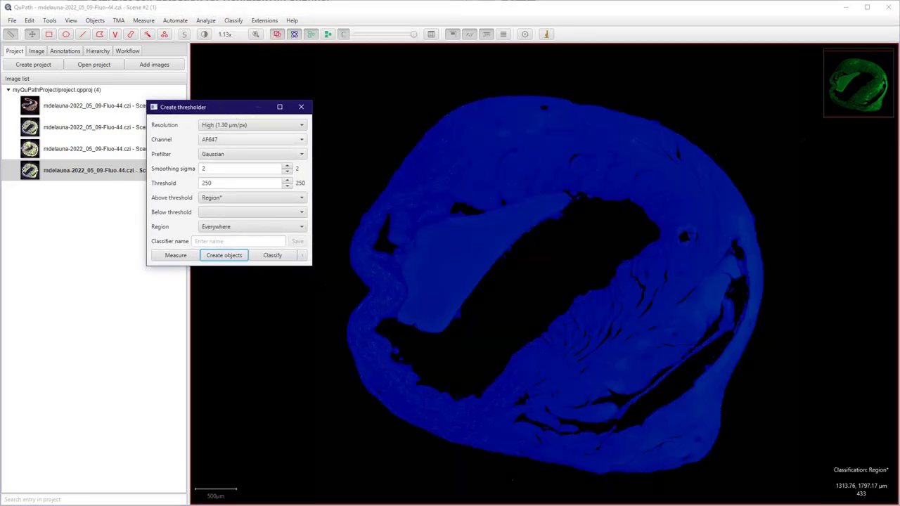
pyautogui.click(252, 139)
pyautogui.press('Up')
pyautogui.press('Return')
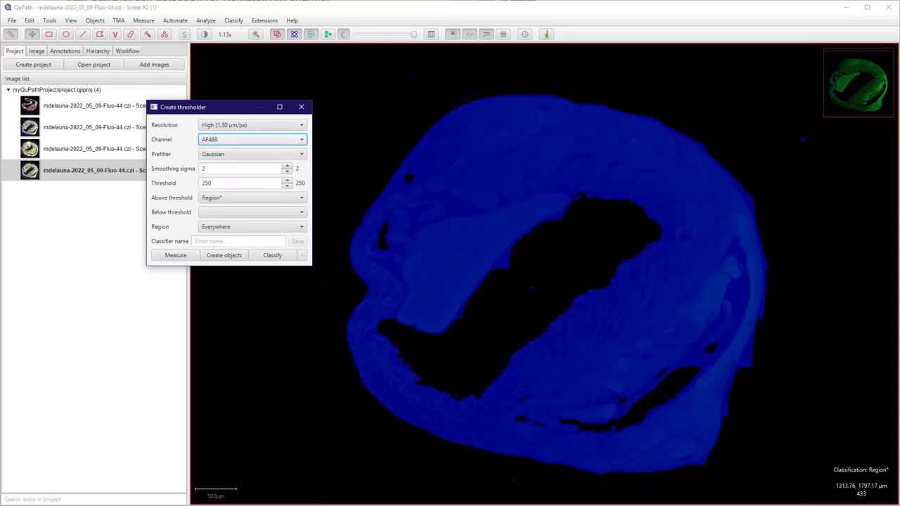
# - Try the Very low (10.40 µm/px) thresholder resolution, and set it to Extremely low (20.80 µm/px)
pyautogui.hotkey('shift', 'Tab')
pyautogui.hotkey('alt', 'Down')
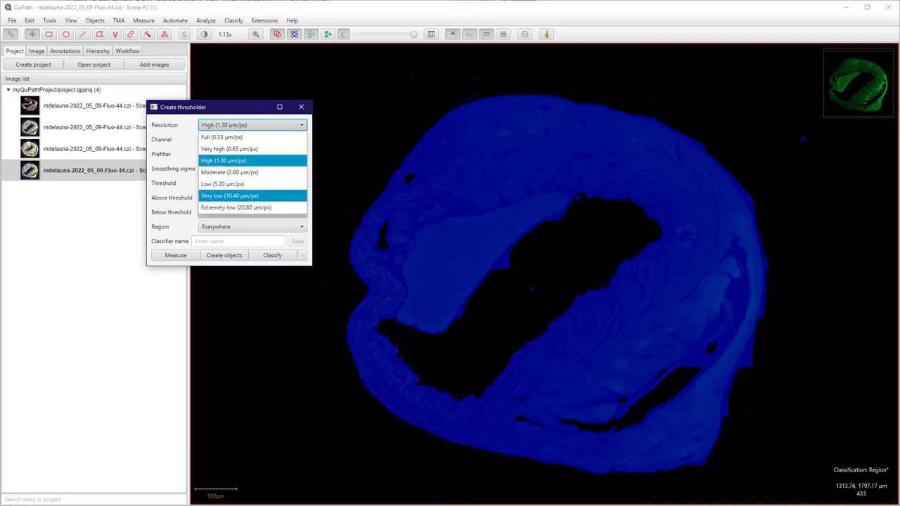
pyautogui.click(229, 195)
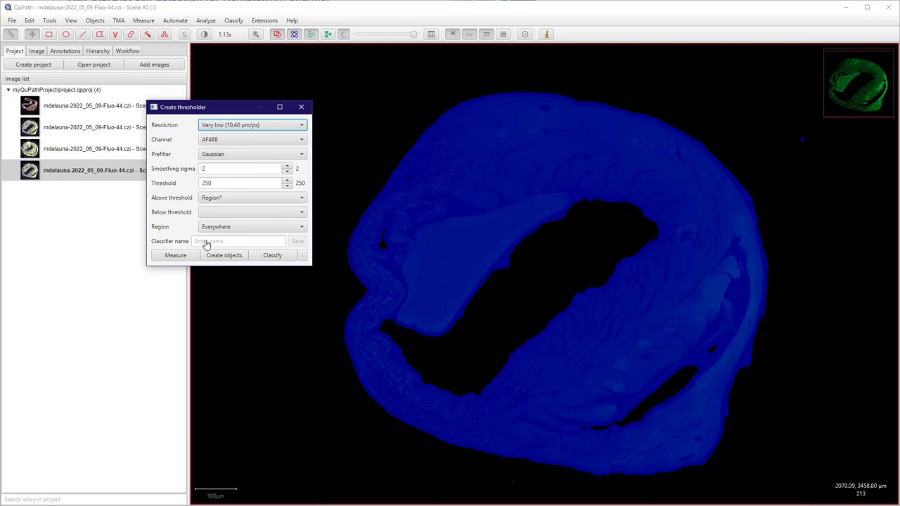
pyautogui.click(251, 124)
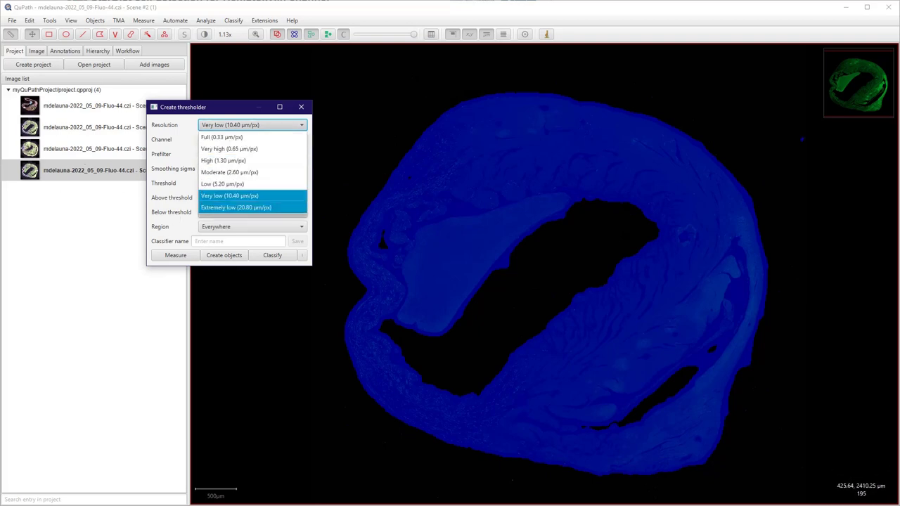
pyautogui.click(252, 207)
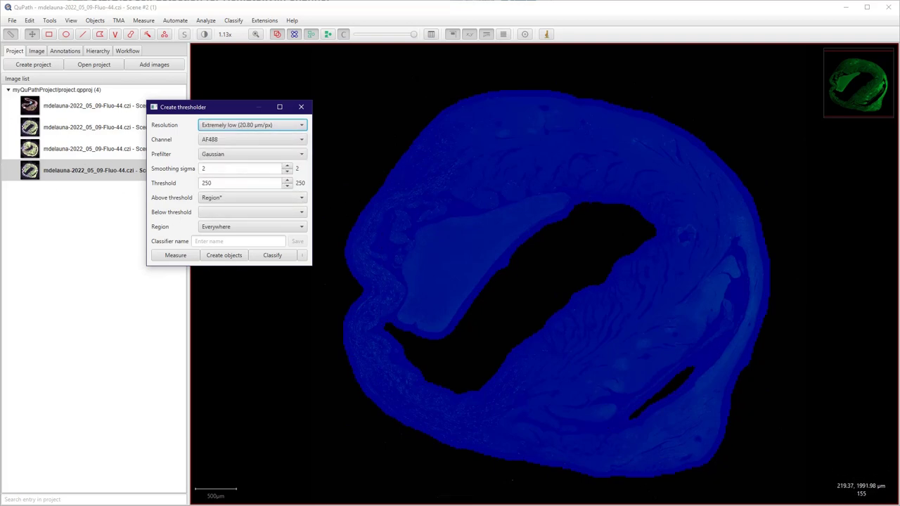
# - Review the available classes for pixels above the threshold and assign Region*
pyautogui.click(252, 197)
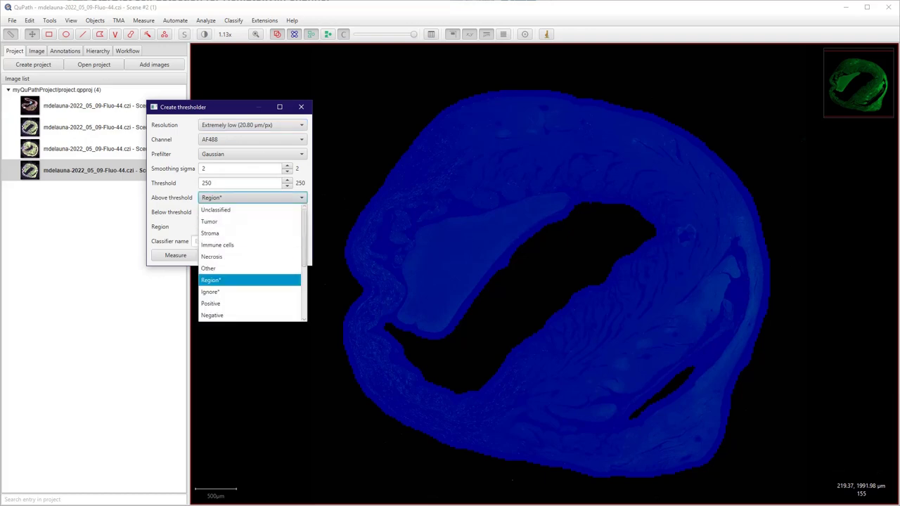
pyautogui.scroll(-3, 252, 274)
pyautogui.scroll(3, 252, 275)
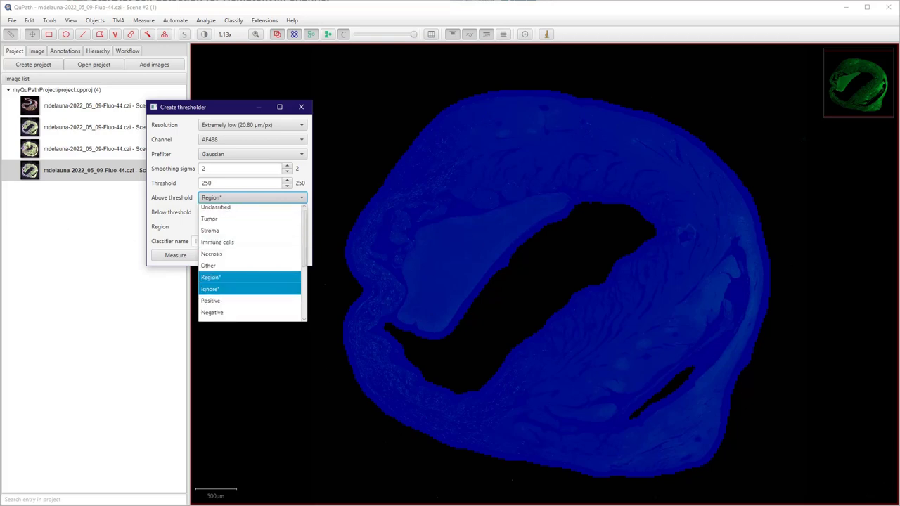
pyautogui.click(243, 277)
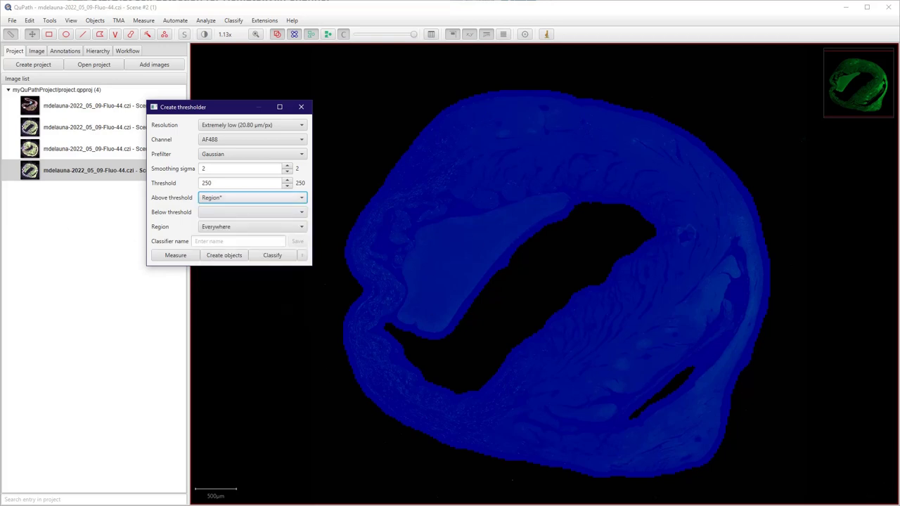
# - Set the threshold to 350 after trying 600, and set the thresholder resolution to Low (5.20 µm/px)
pyautogui.moveTo(213, 184); pyautogui.dragTo(208, 183)
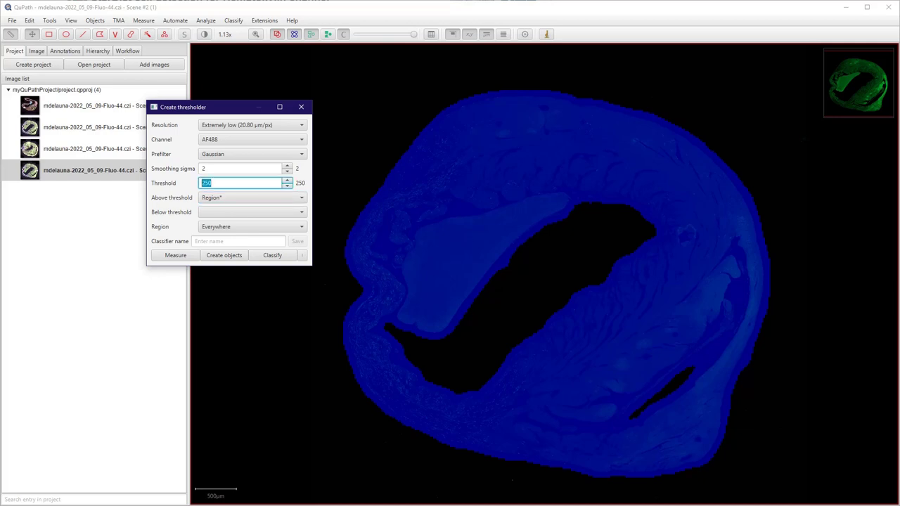
pyautogui.write('600')
pyautogui.press('Return')
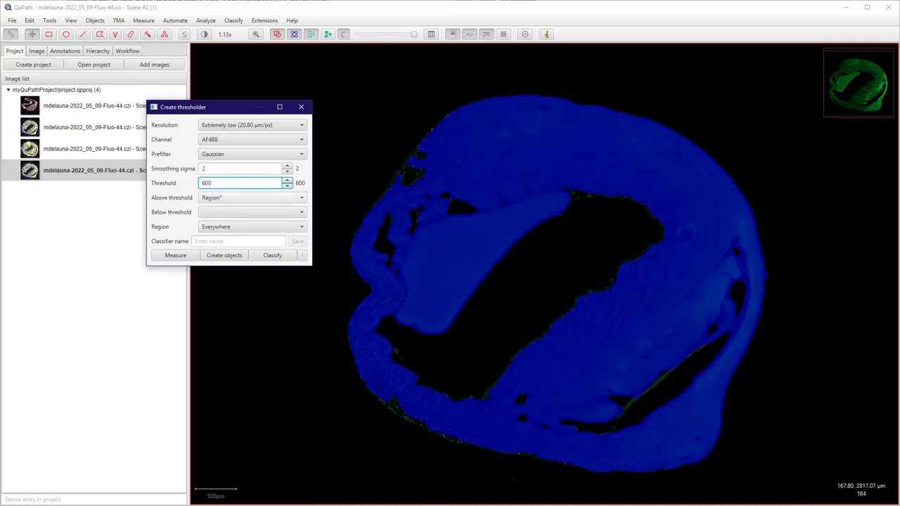
pyautogui.hotkey('shift', 'Tab')
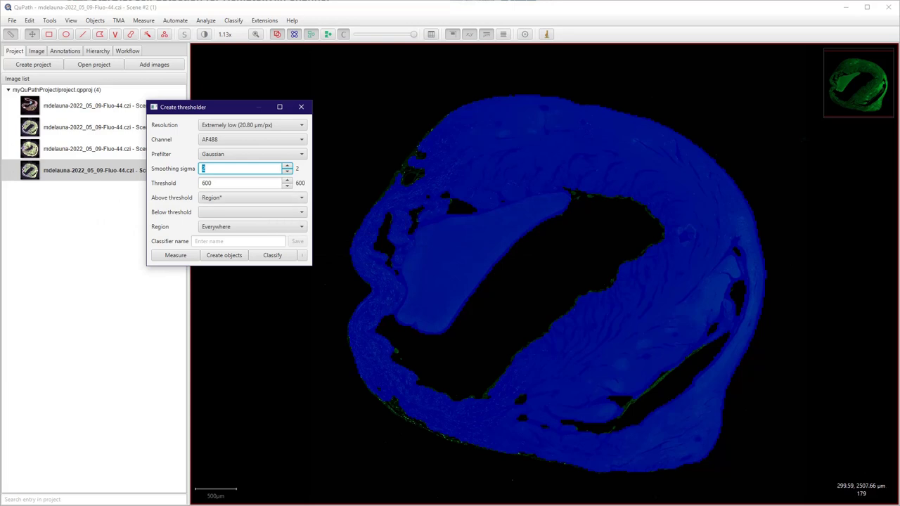
pyautogui.press('Tab')
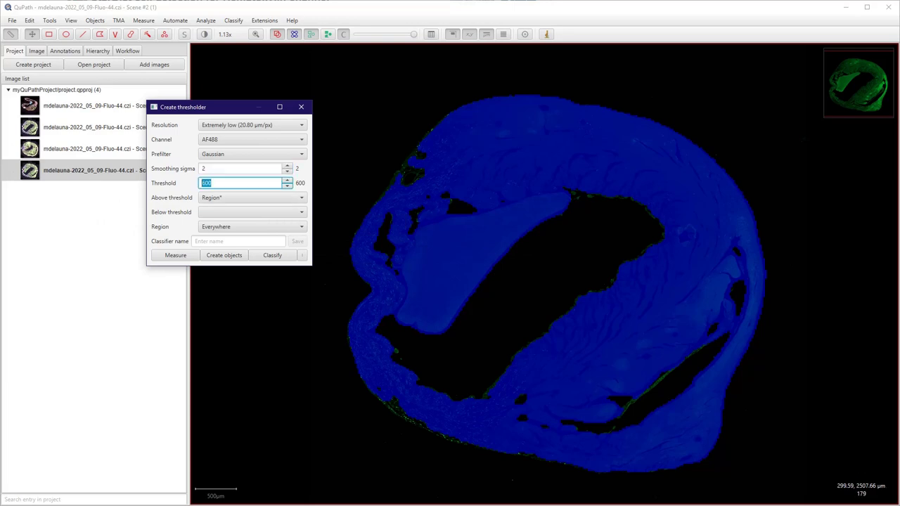
pyautogui.write('350')
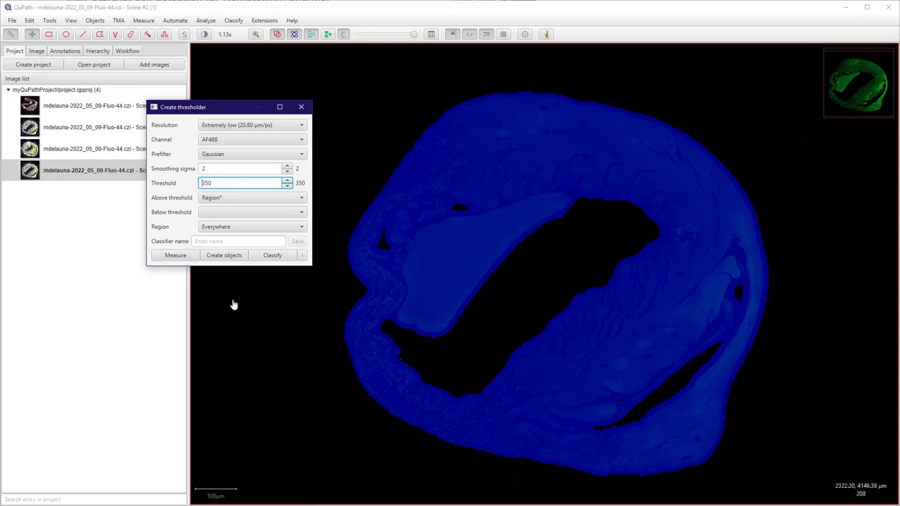
pyautogui.click(289, 125)
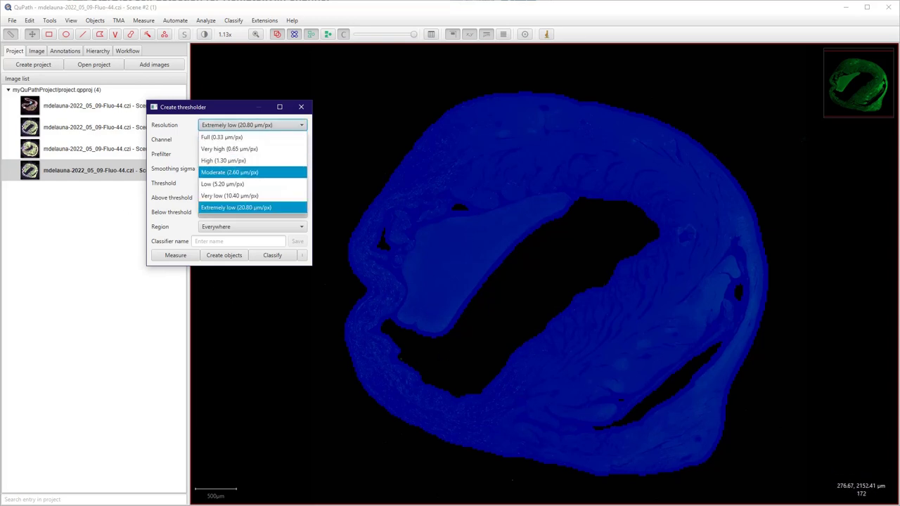
pyautogui.click(232, 184)
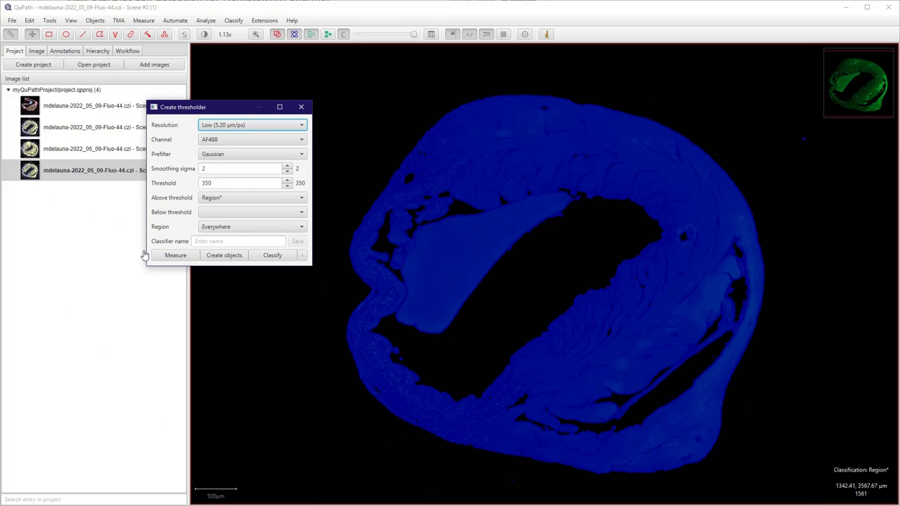
pyautogui.click(303, 255)
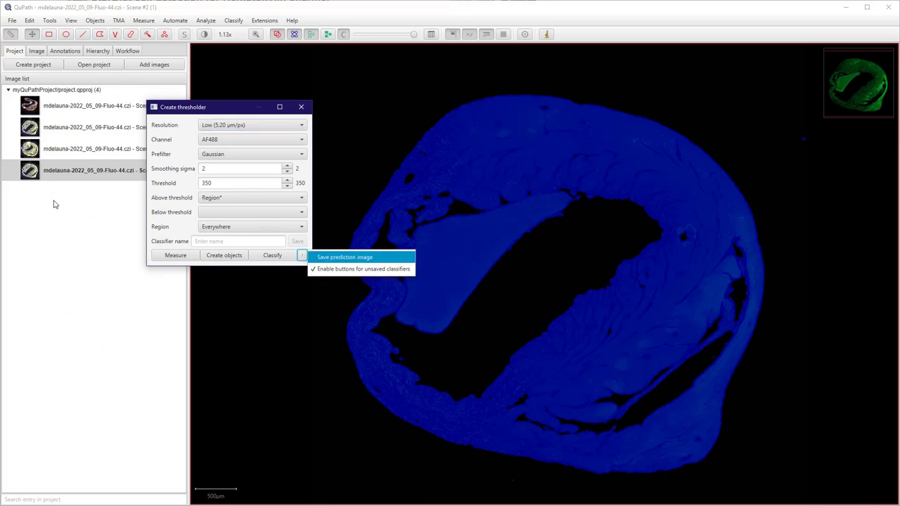
pyautogui.press('Return')
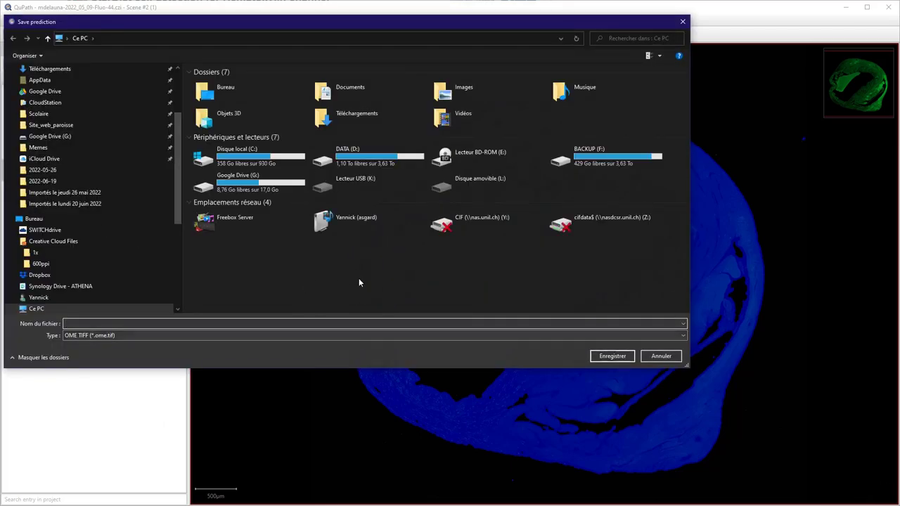
pyautogui.press('Escape')
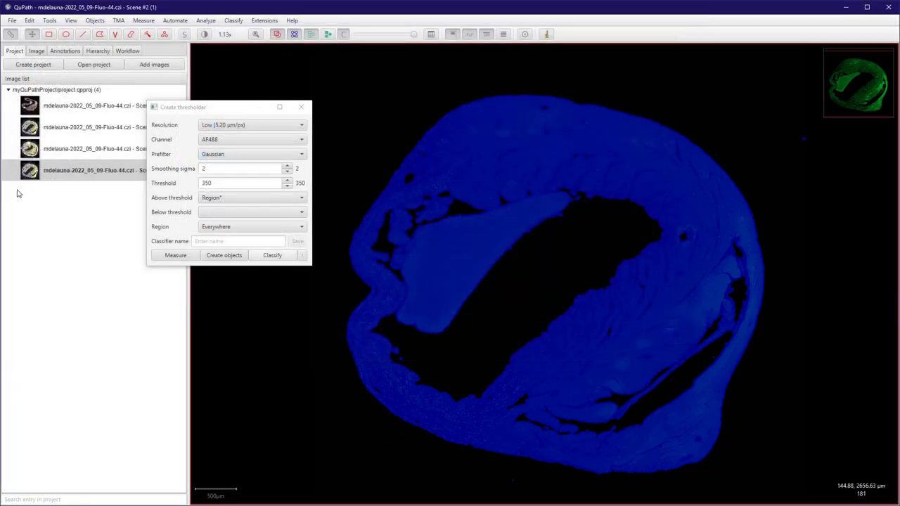
# - Check the thresholder's extra options for whether the buttons are enabled for unsaved classifiers
pyautogui.click(238, 241)
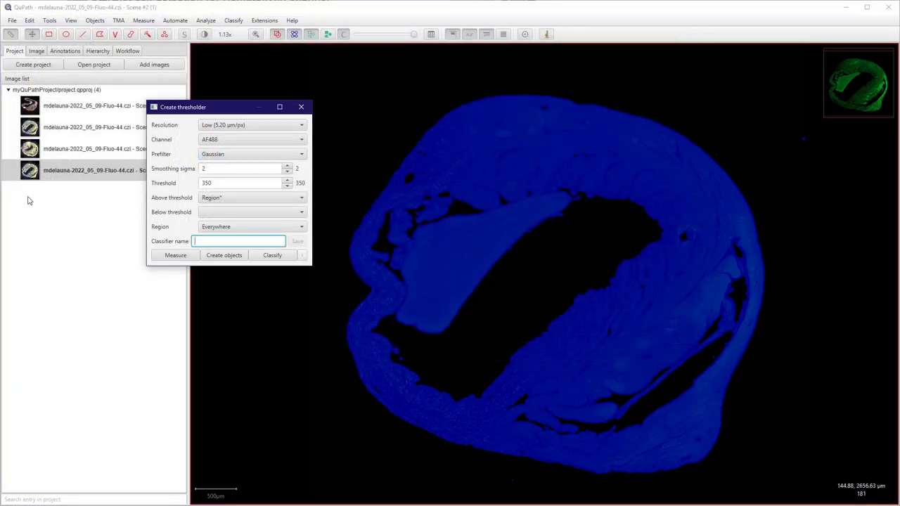
pyautogui.click(302, 255)
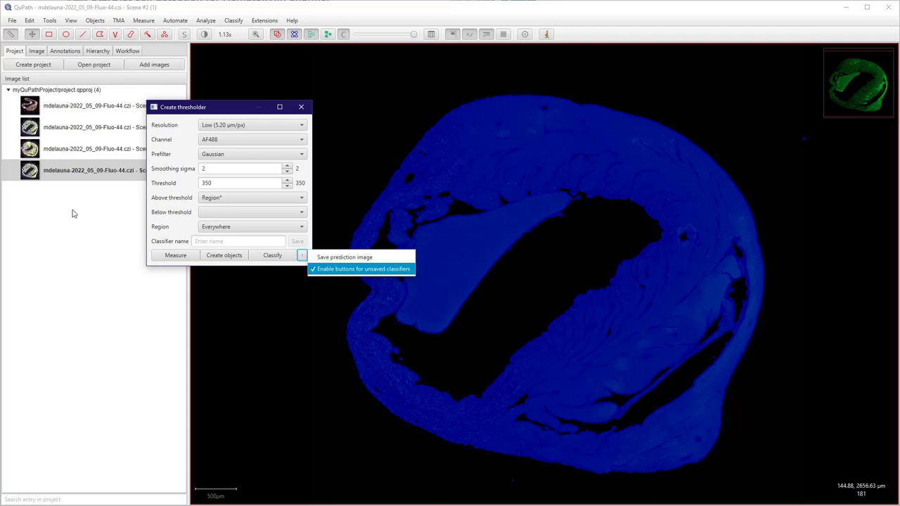
pyautogui.press('Escape')
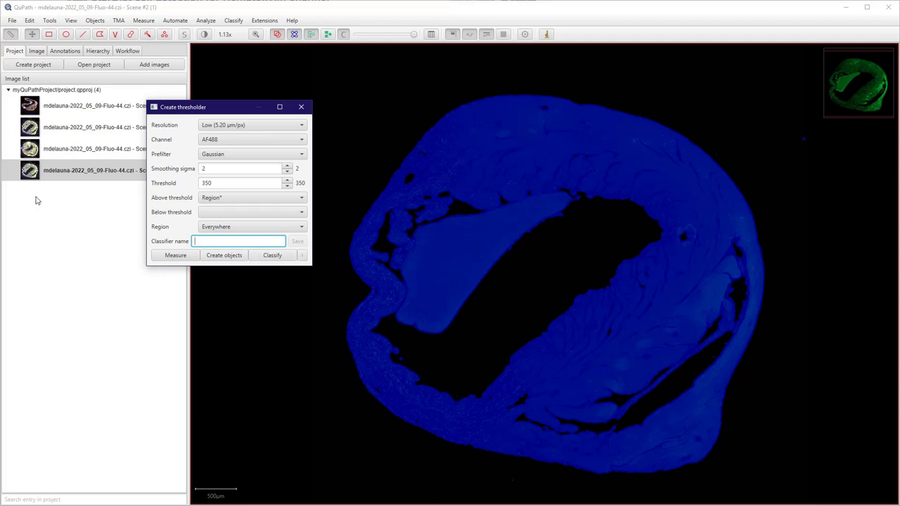
pyautogui.click(303, 255)
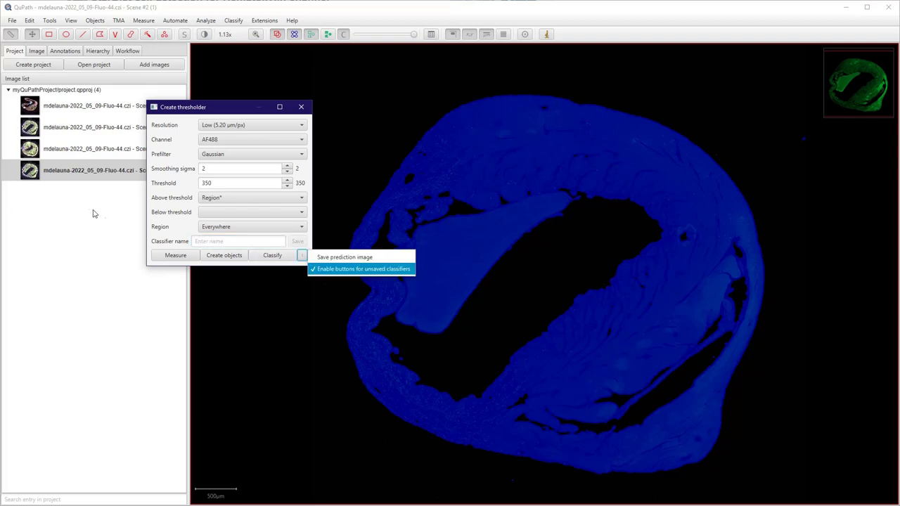
pyautogui.click(224, 255)
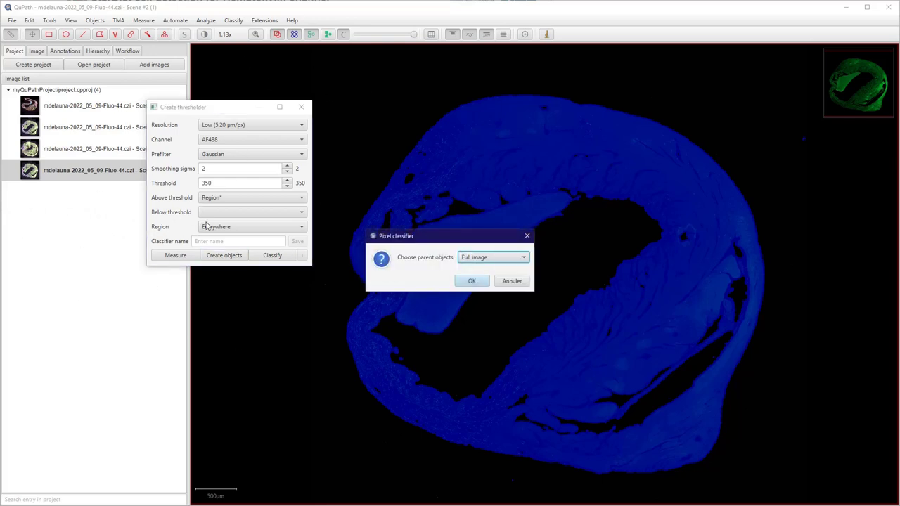
pyautogui.press('Return')
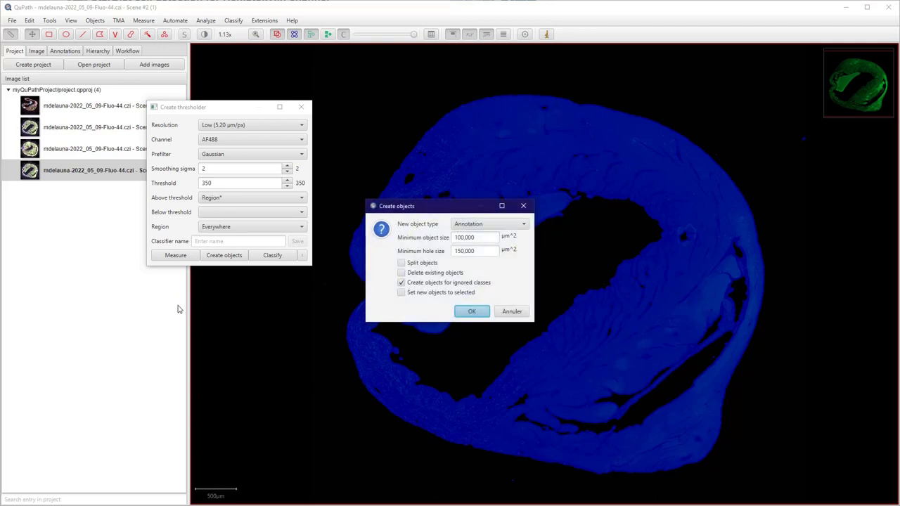
pyautogui.moveTo(457, 207); pyautogui.dragTo(232, 210)
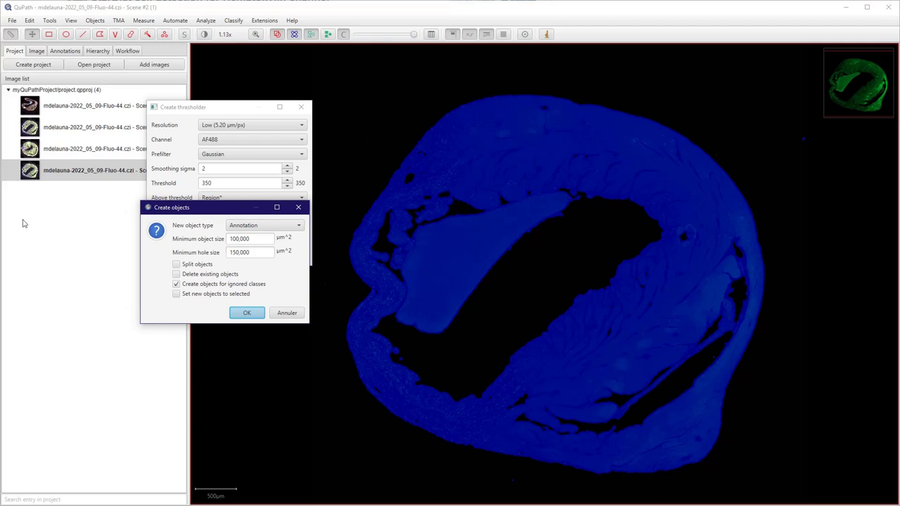
pyautogui.press('Escape')
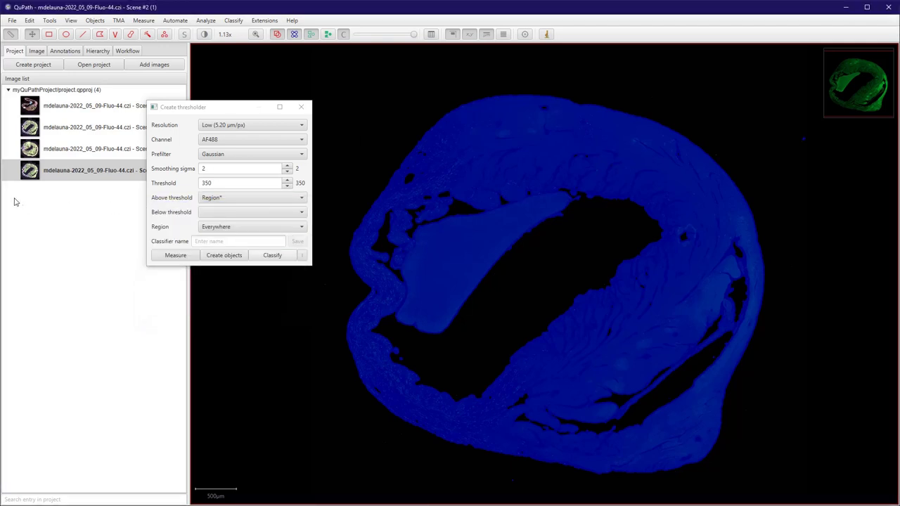
pyautogui.click(301, 106)
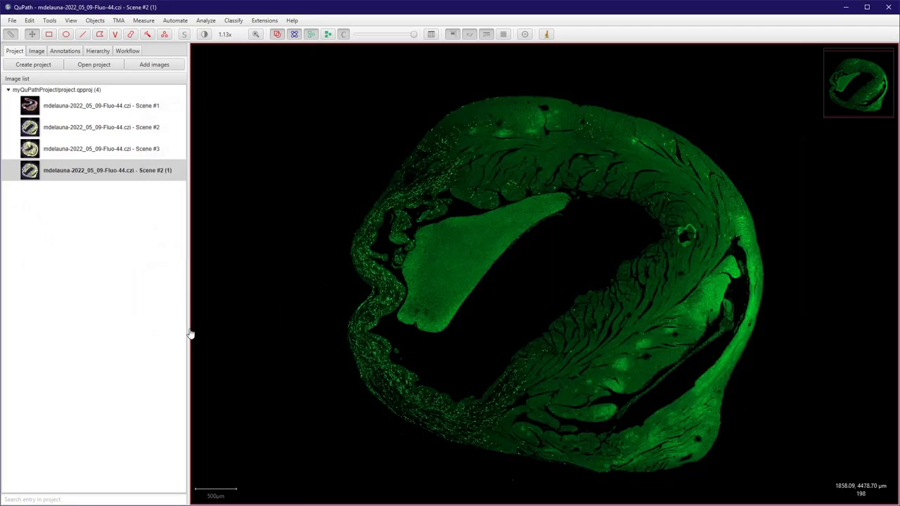
# - Brush an annotation of about 4,700 µm² over the small isolated tissue fragment beside the inner wall and check its area
pyautogui.scroll(4, 385, 359)
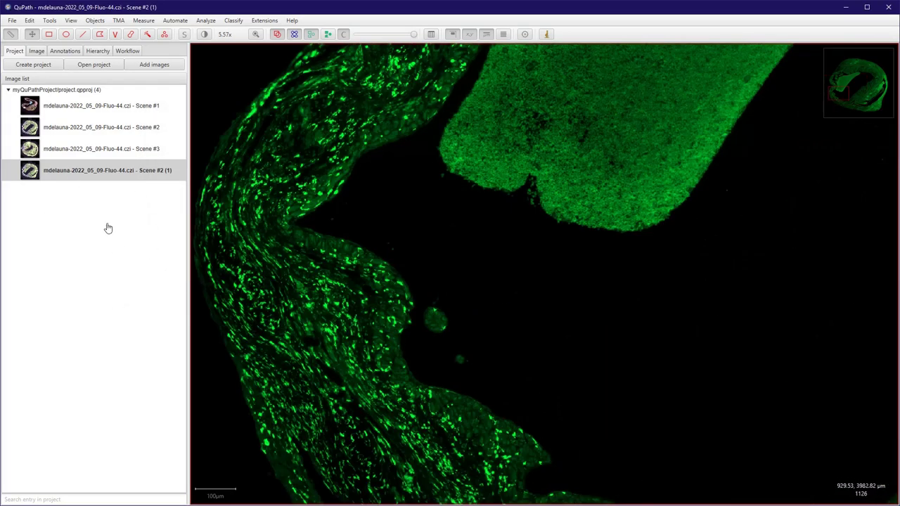
pyautogui.click(65, 50)
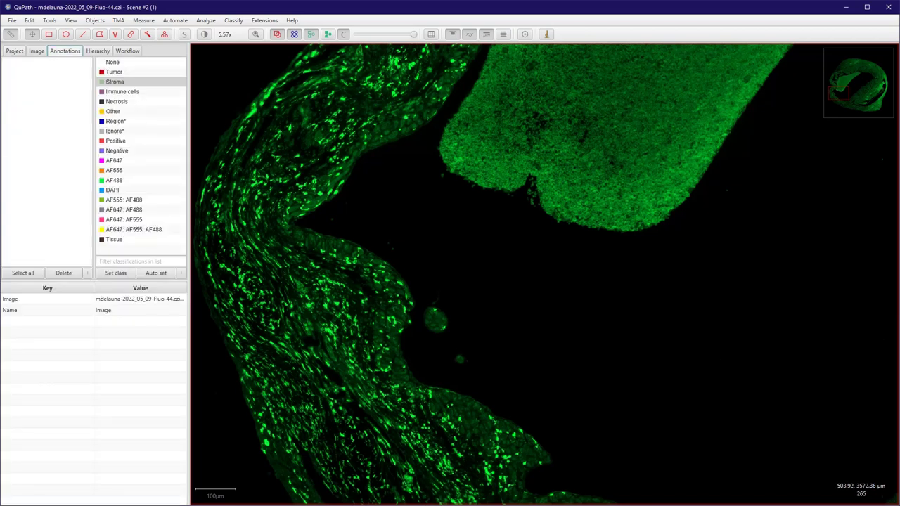
pyautogui.click(131, 34)
pyautogui.moveTo(431, 316); pyautogui.dragTo(433, 318)
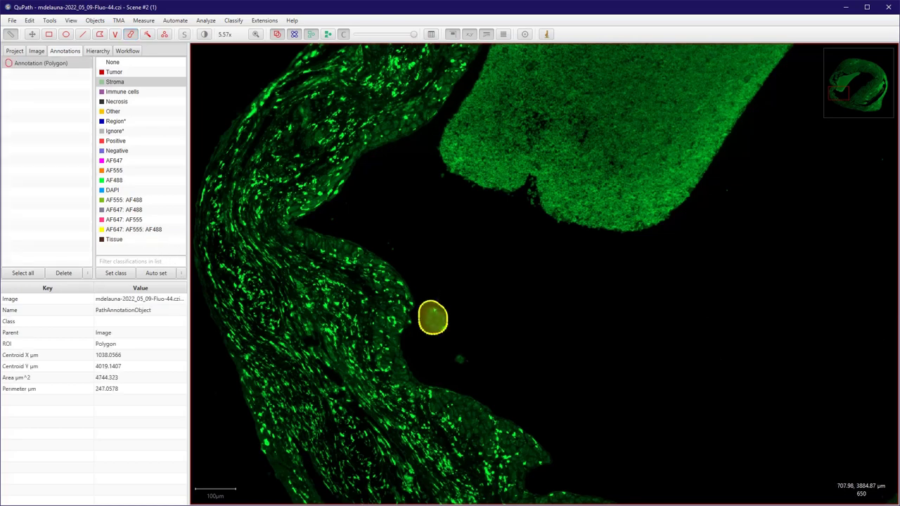
pyautogui.click(107, 378)
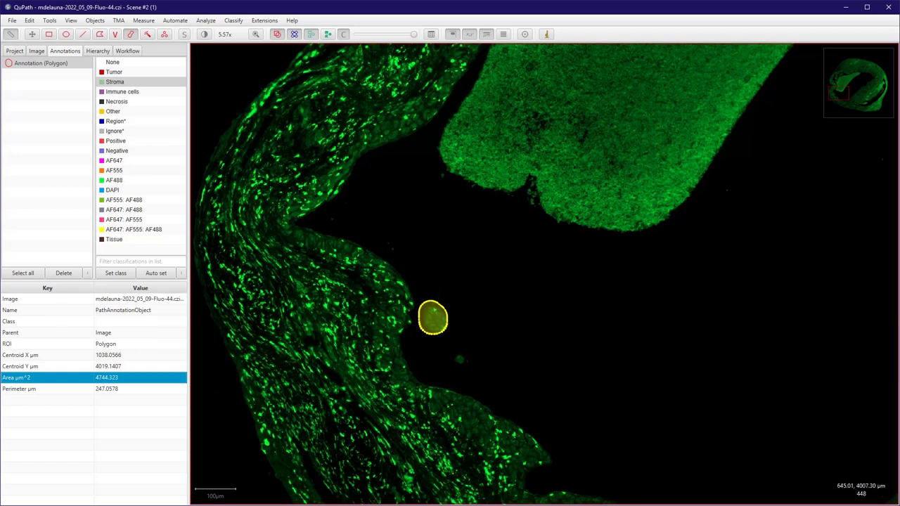
# - Brush a second annotation of about 182,000 µm² over the gap inside the upper tissue wall and compare both annotations' areas
pyautogui.scroll(-3, 214, 276)
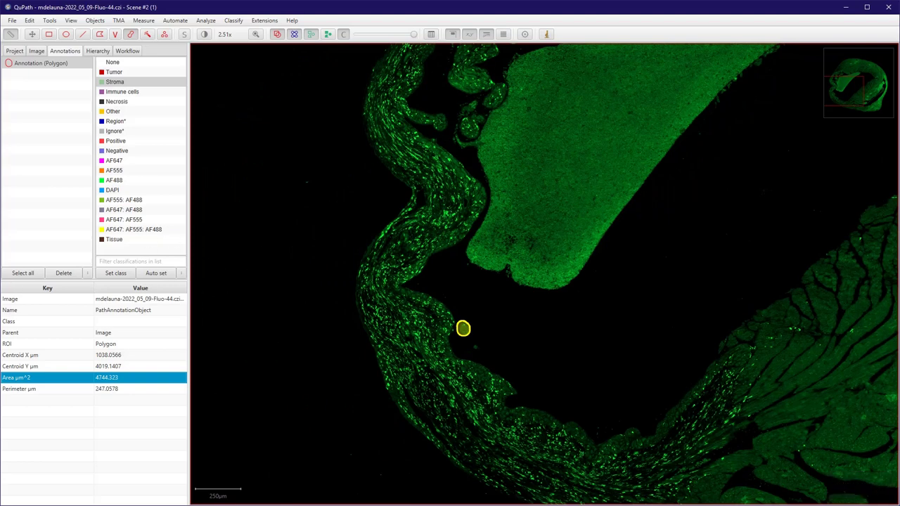
pyautogui.scroll(-1, 302, 154)
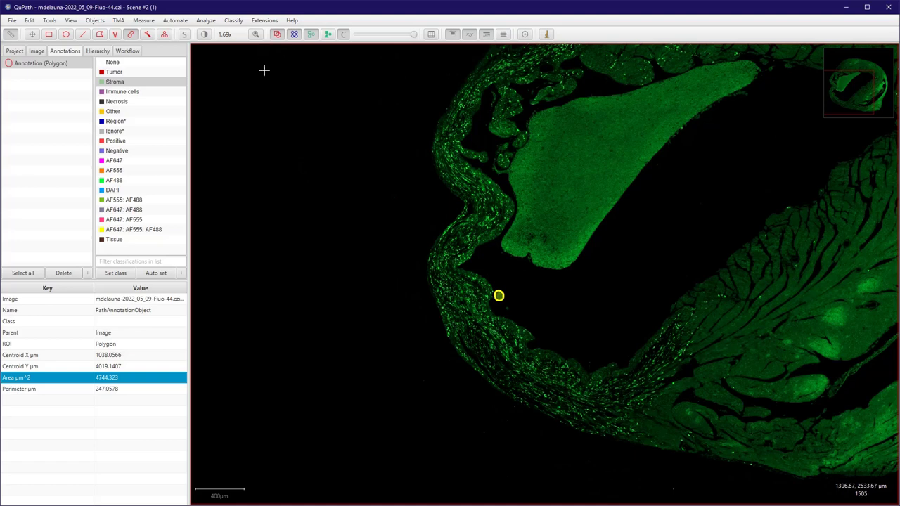
pyautogui.moveTo(488, 96)
pyautogui.mouseDown()
pyautogui.moveTo(471, 138)
pyautogui.moveTo(492, 142)
pyautogui.moveTo(492, 161)
pyautogui.mouseUp()
pyautogui.moveTo(220, 103); pyautogui.dragTo(220, 106)
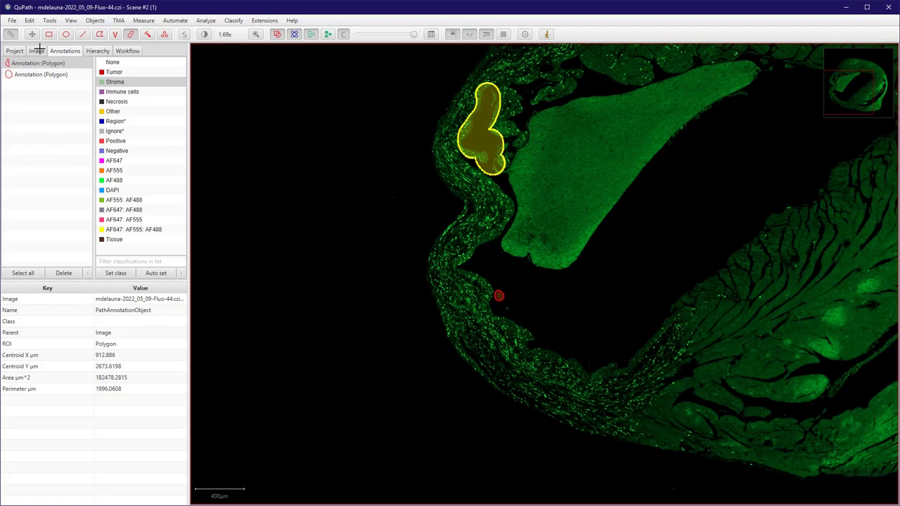
pyautogui.click(40, 74)
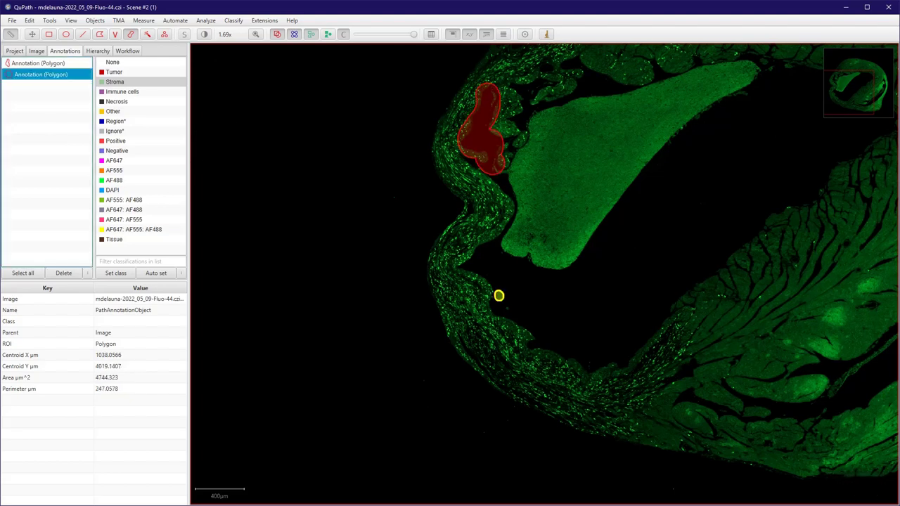
pyautogui.click(38, 63)
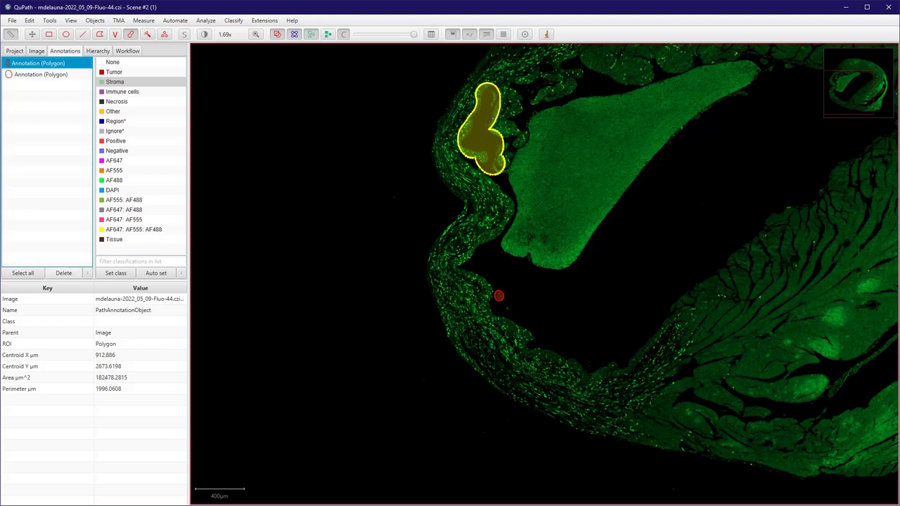
# - Delete both brushed test annotations from the image
pyautogui.click(22, 273)
pyautogui.click(64, 273)
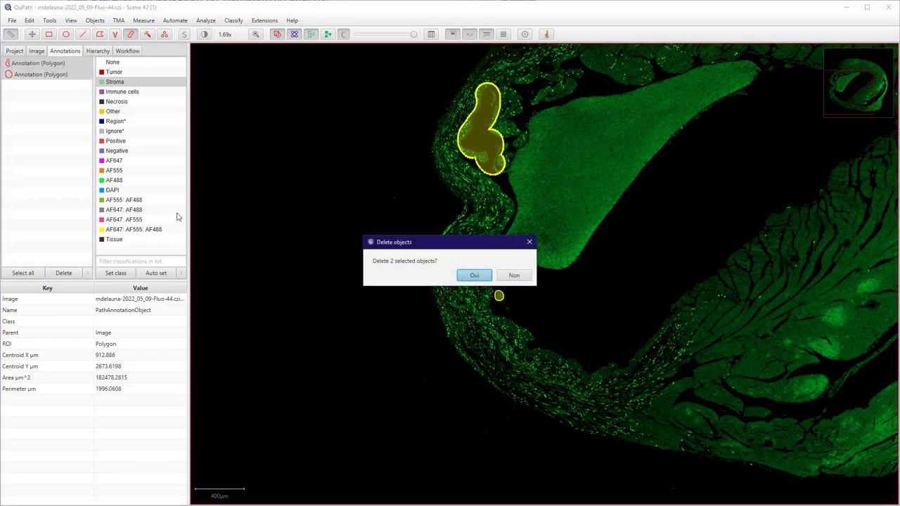
pyautogui.press('Return')
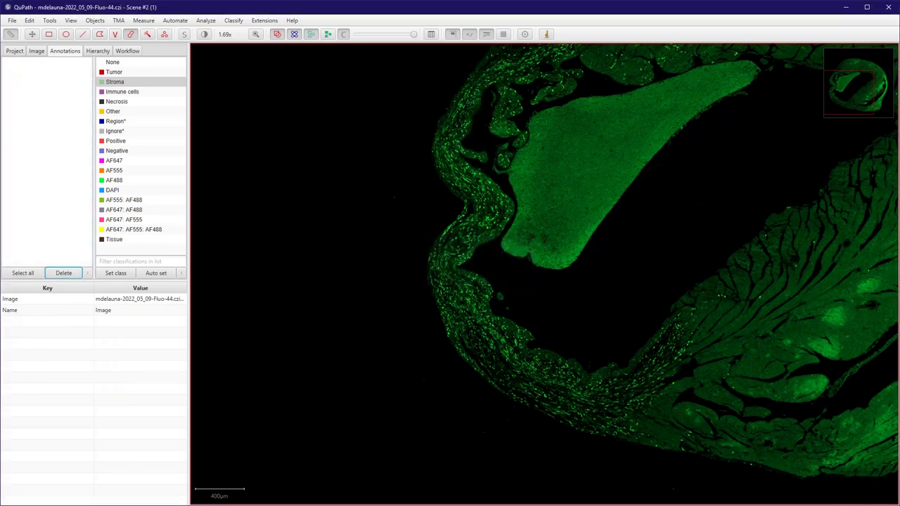
# - Reopen the pixel classification thresholder for the AF488 channel
pyautogui.click(234, 20)
pyautogui.moveTo(246, 45)
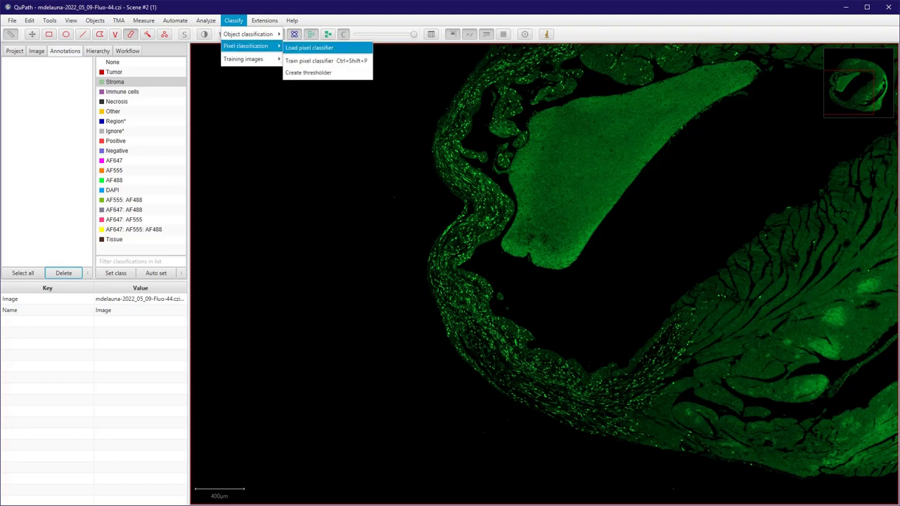
pyautogui.click(308, 73)
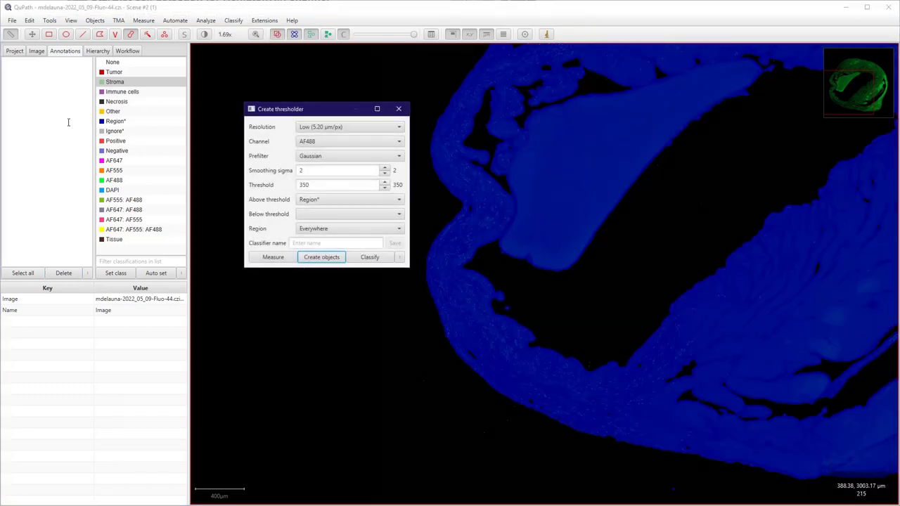
# - Create an annotation from the threshold on the full image with minimum object size 5000 µm² and minimum hole size 200000 µm², then close the thresholder
pyautogui.press('Return')
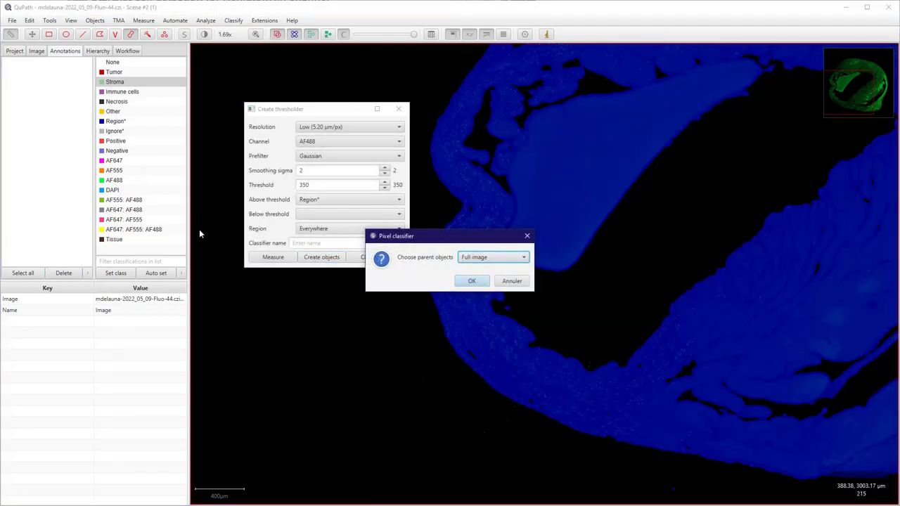
pyautogui.press('Tab')
pyautogui.press('Return')
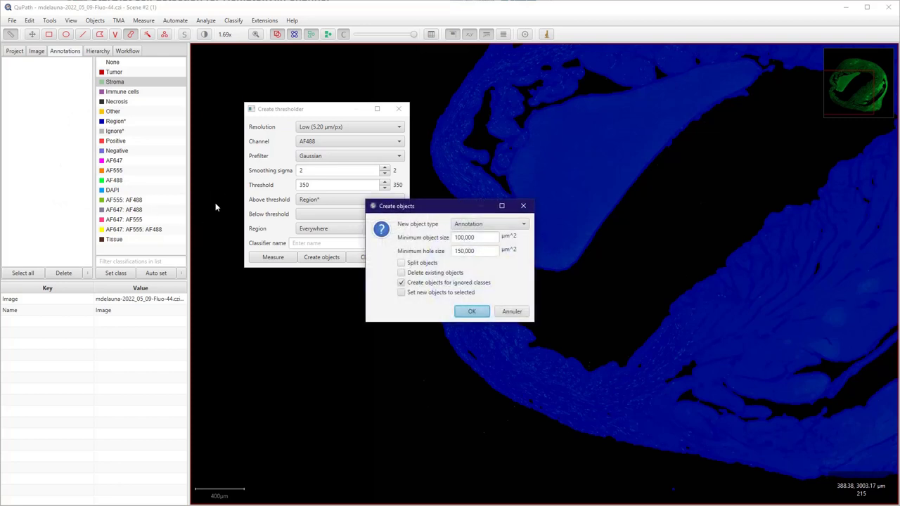
pyautogui.press('Tab')
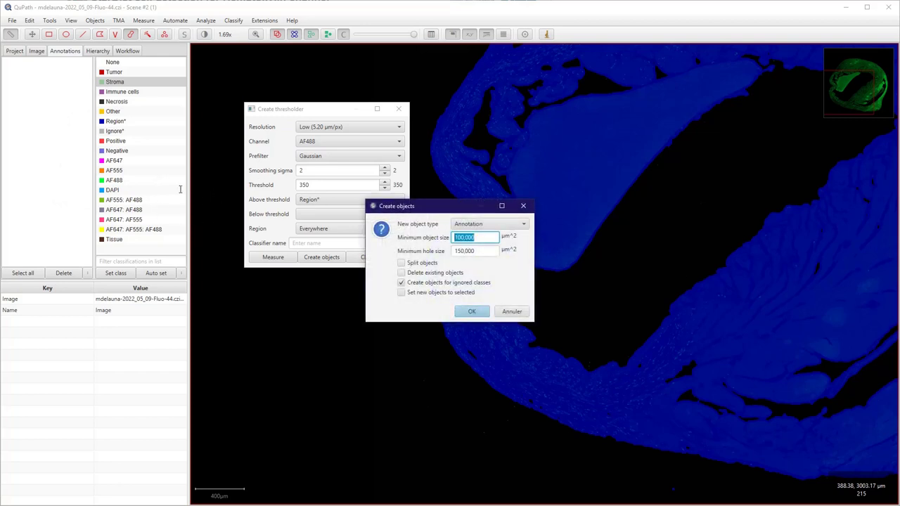
pyautogui.write('5000')
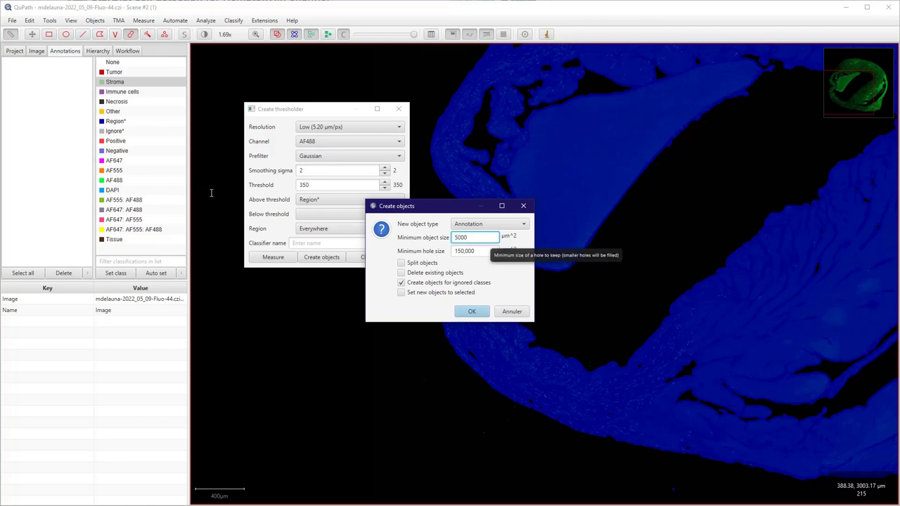
pyautogui.press('Tab')
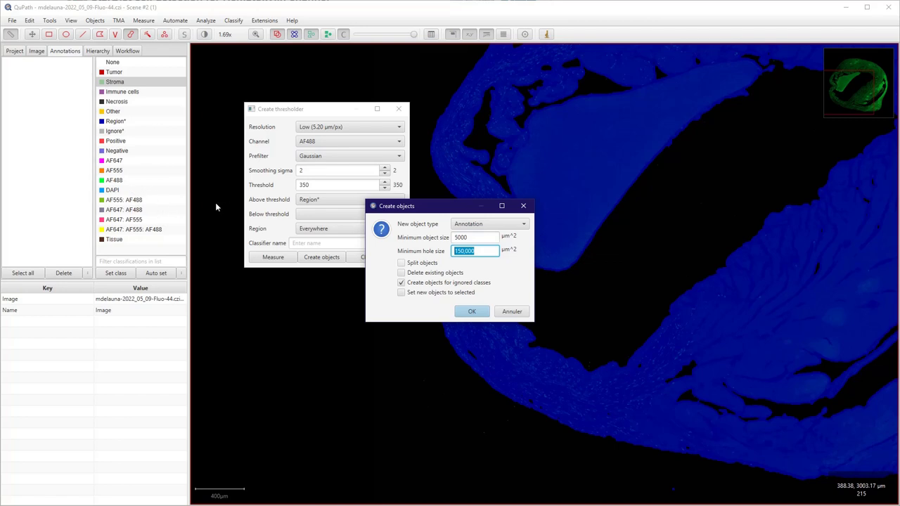
pyautogui.write('2000')
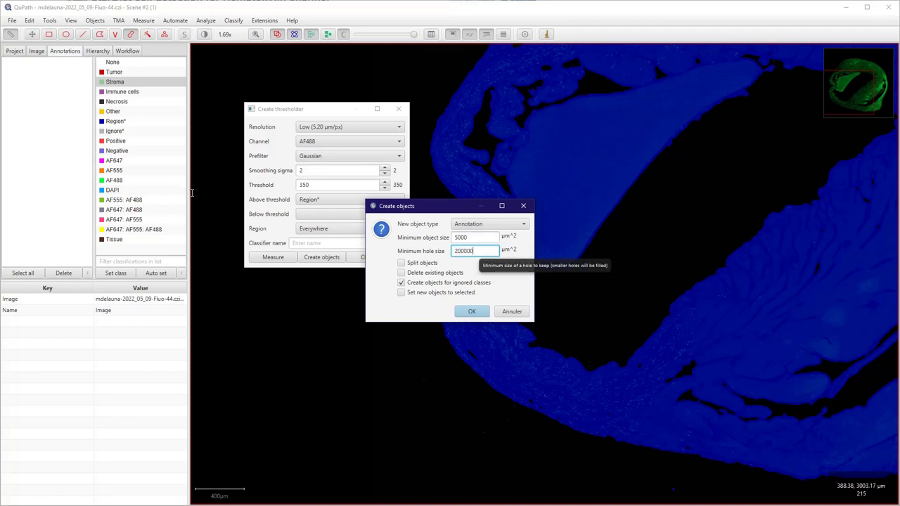
pyautogui.hotkey('shift', 'Tab')
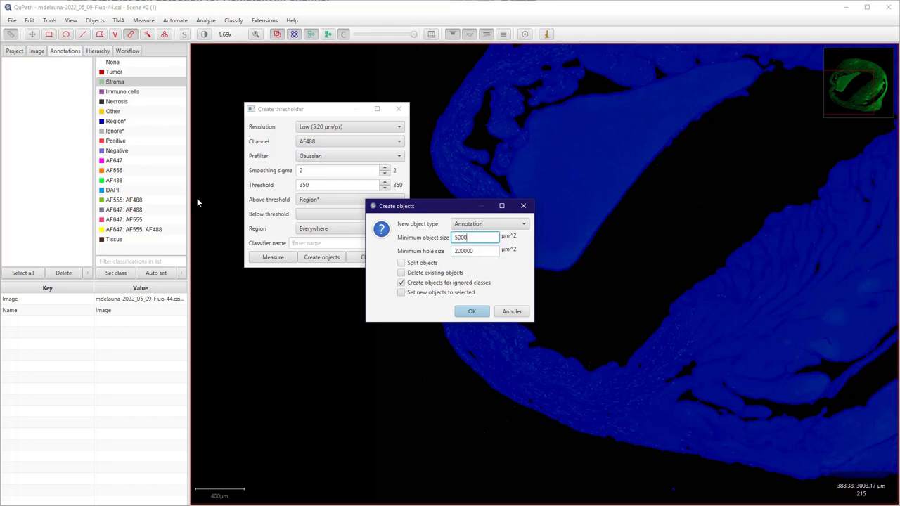
pyautogui.hotkey('ctrl', 'a')
pyautogui.click(467, 237)
pyautogui.press('Return')
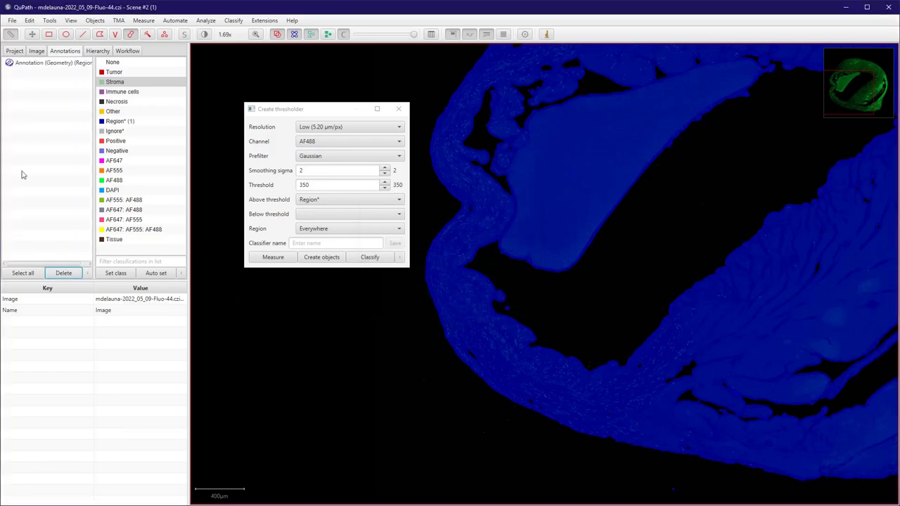
pyautogui.click(399, 109)
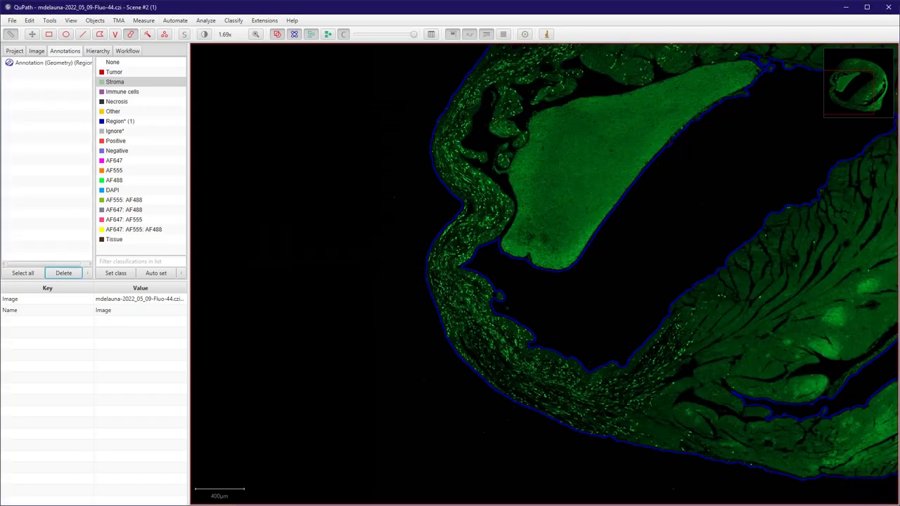
# - Select the thresholded Region* annotation around the whole tissue section and set it to locked
pyautogui.scroll(-3, 510, 273)
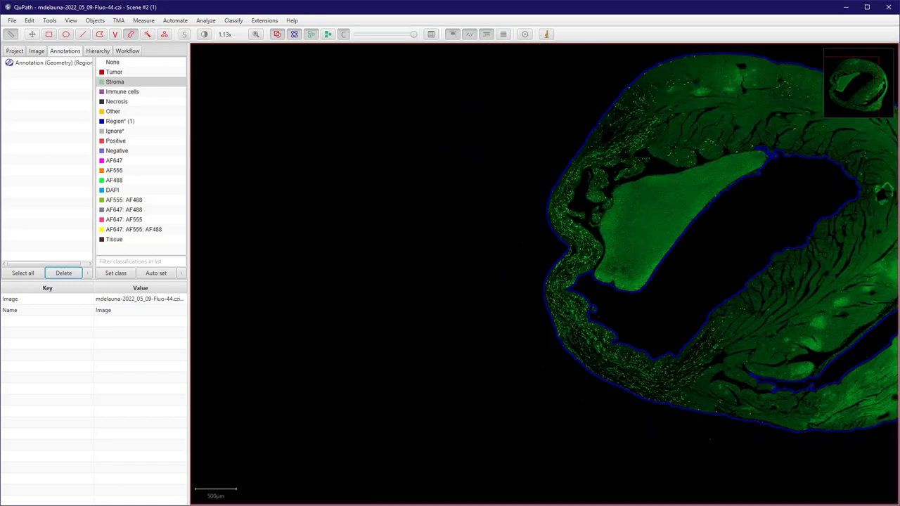
pyautogui.click(32, 34)
pyautogui.moveTo(302, 129); pyautogui.dragTo(80, 141)
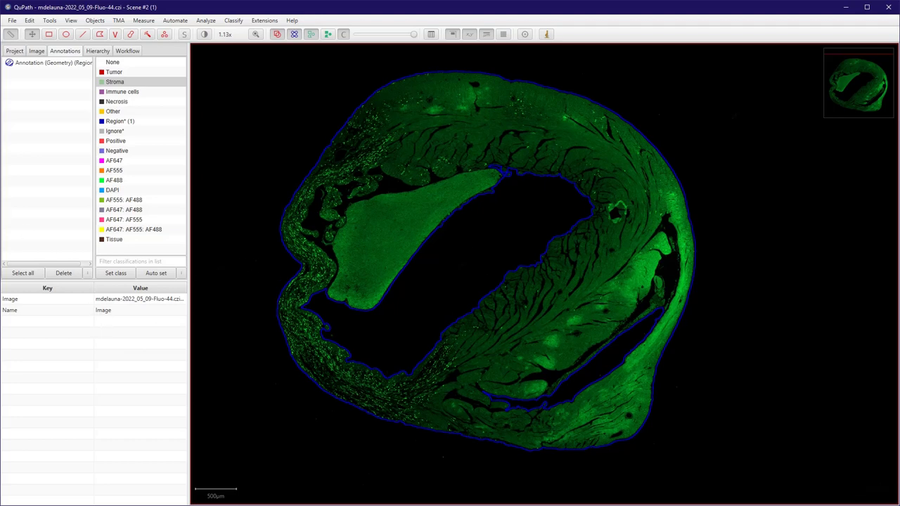
pyautogui.click(52, 62)
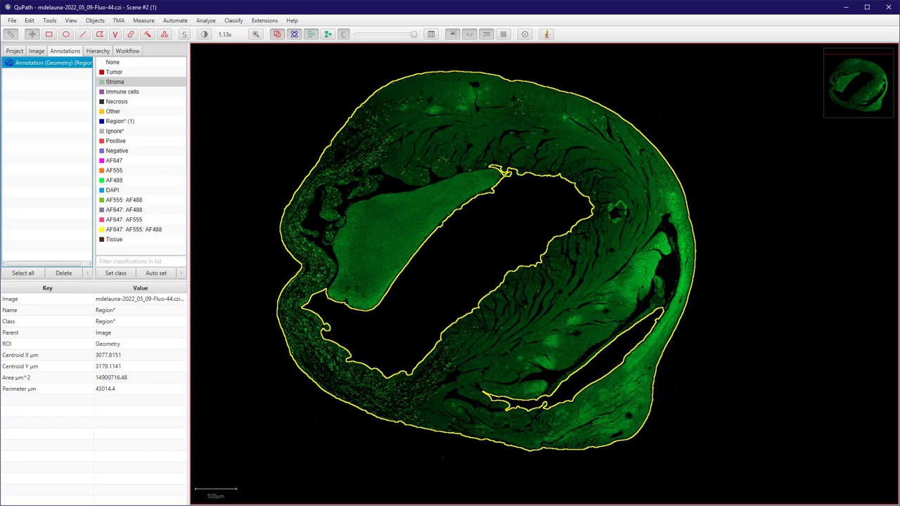
pyautogui.rightClick(30, 63)
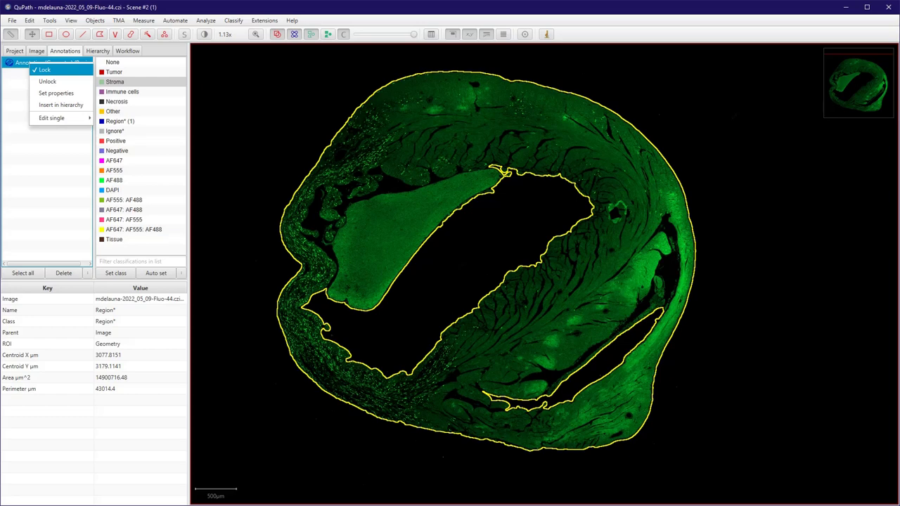
pyautogui.click(45, 70)
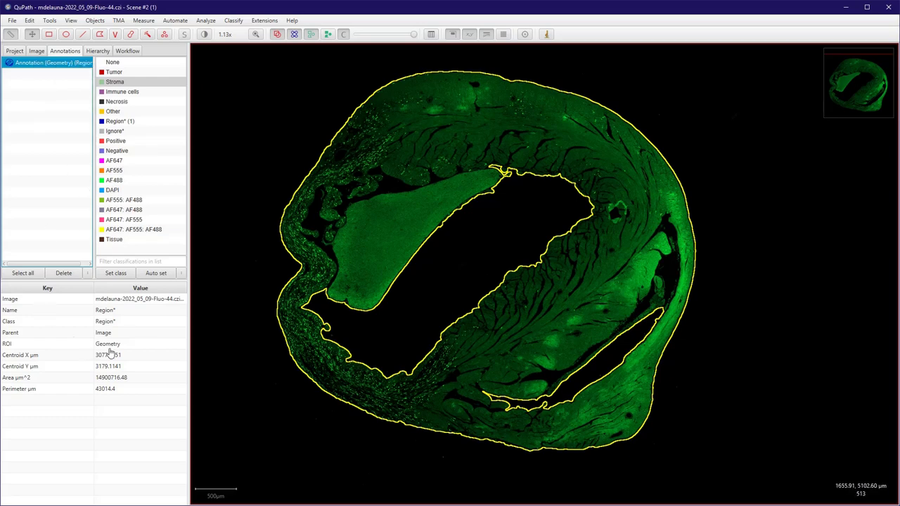
# - Unlock the Region* annotation and use the Brush tool to add a small rounded bulge into the lower part of the central cavity
pyautogui.press('b')
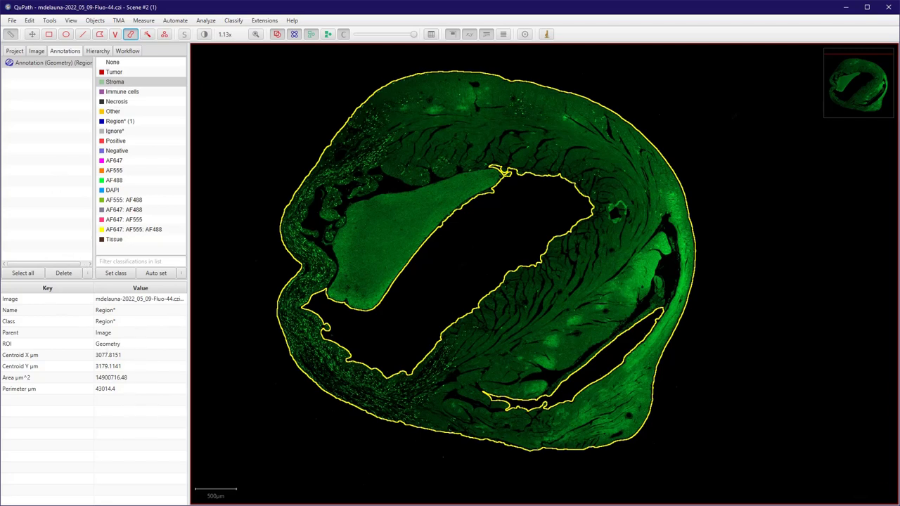
pyautogui.rightClick(25, 62)
pyautogui.click(42, 83)
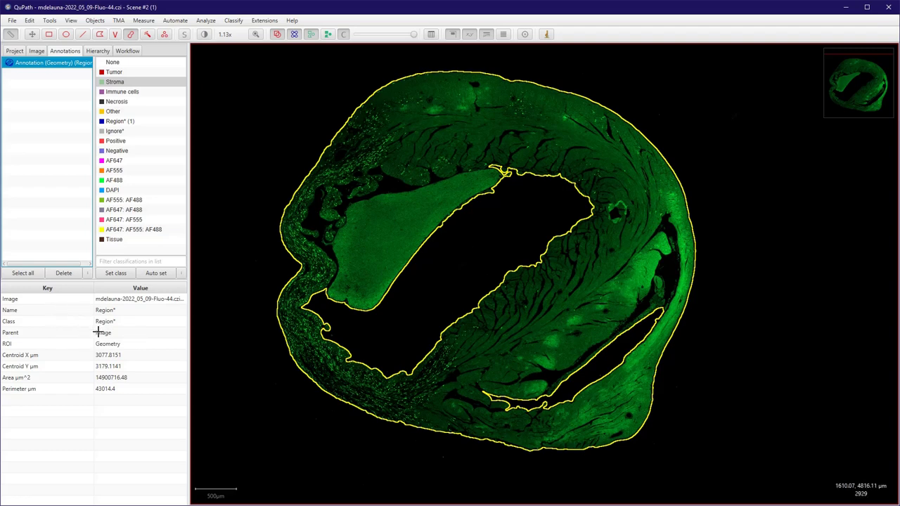
pyautogui.moveTo(98, 332); pyautogui.dragTo(75, 321)
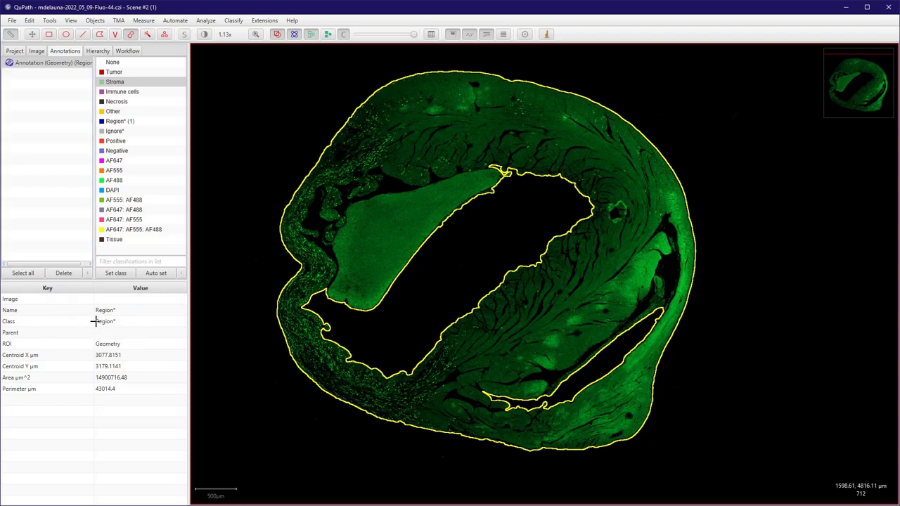
pyautogui.moveTo(95, 322)
pyautogui.mouseDown()
pyautogui.moveTo(104, 300)
pyautogui.moveTo(93, 358)
pyautogui.mouseUp()
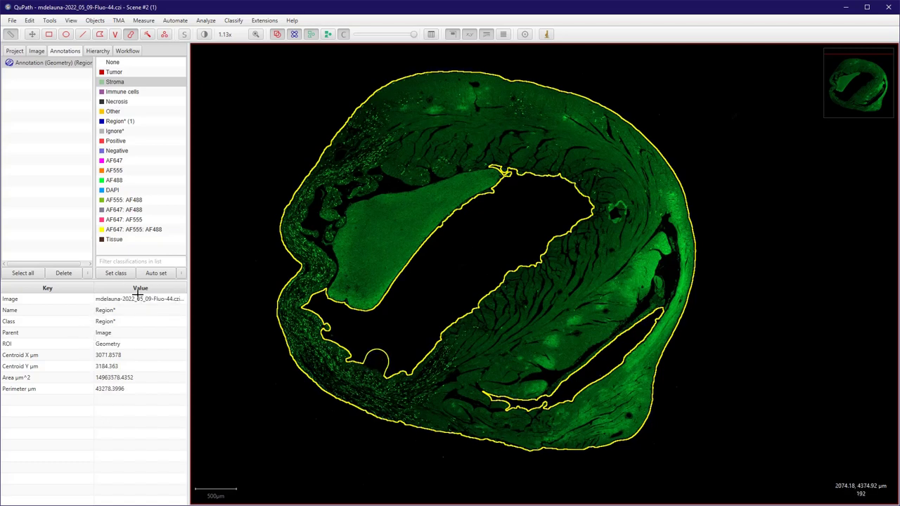
# - Draw a Wand annotation of about 762,000 µm² inside the central cavity and delete it
pyautogui.press('w')
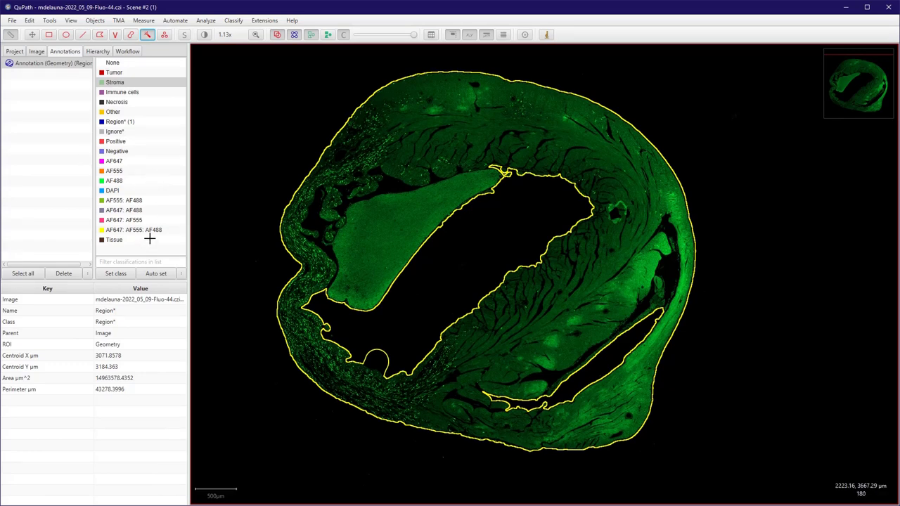
pyautogui.moveTo(140, 253); pyautogui.dragTo(124, 267)
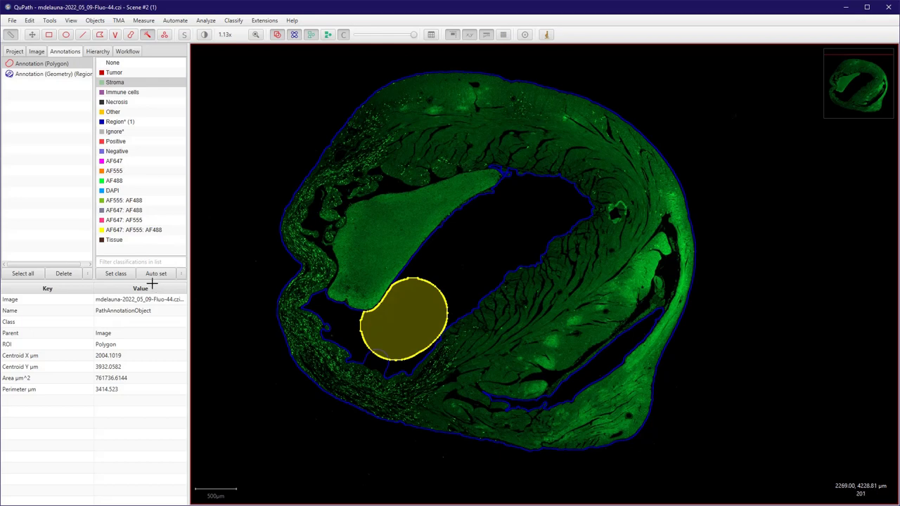
pyautogui.click(63, 273)
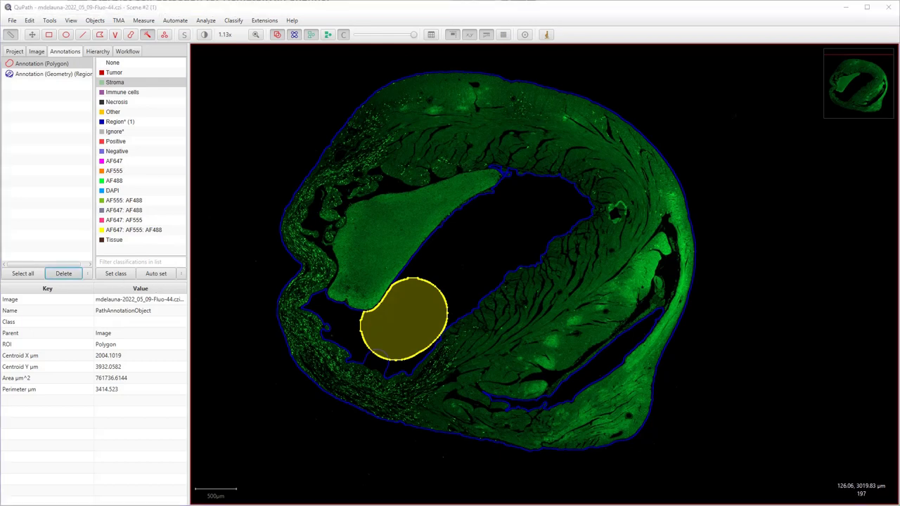
pyautogui.press('Return')
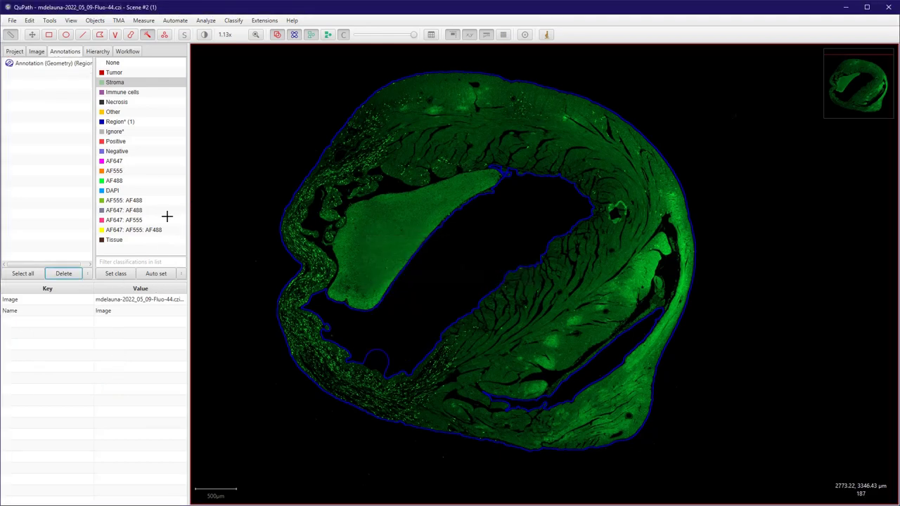
# - Show the input display and subtract the brushed bulge from the selected Region* annotation using the Wand tool
pyautogui.press('+')
pyautogui.press('+')
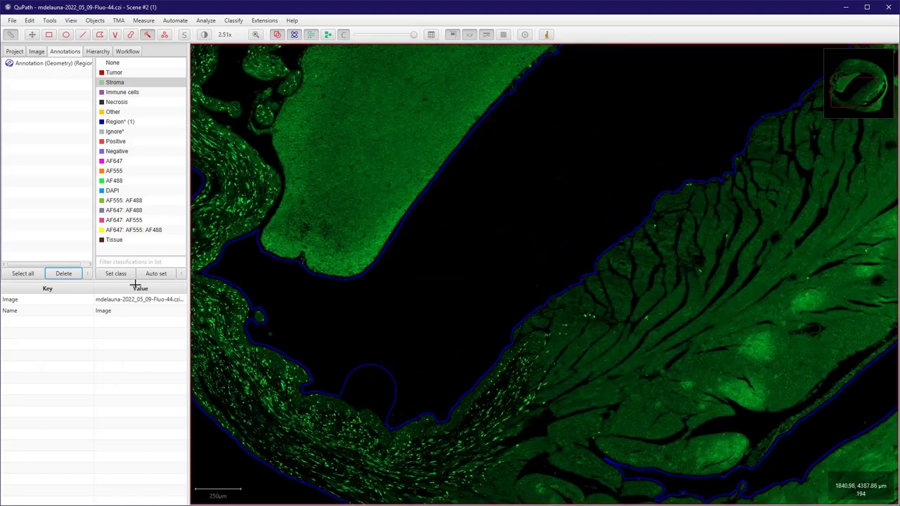
pyautogui.click(53, 64)
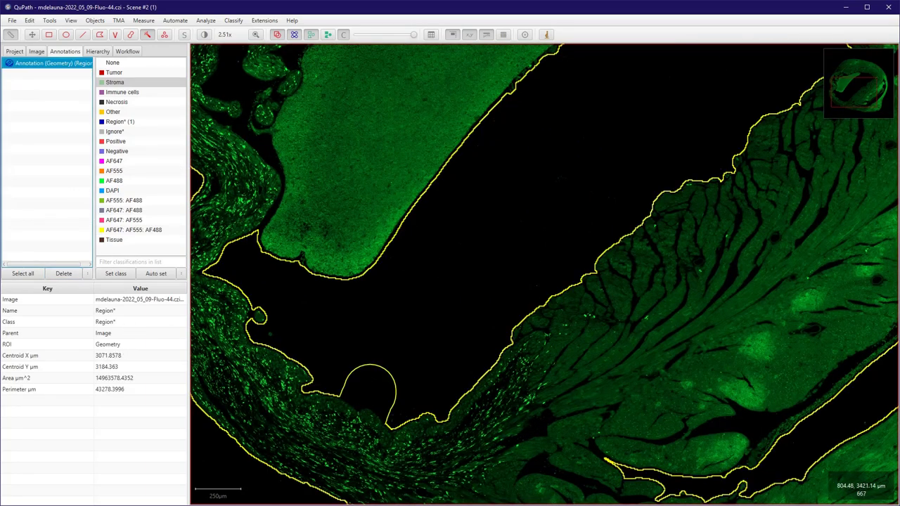
pyautogui.click(71, 19)
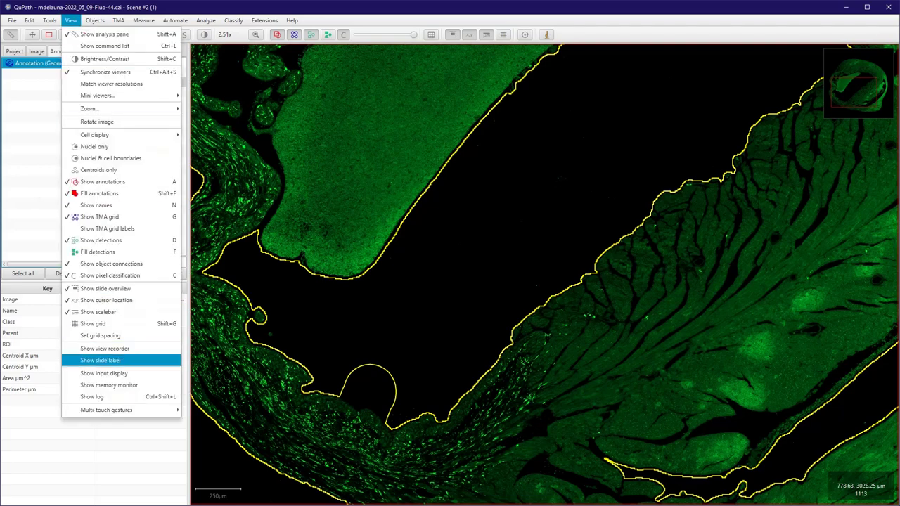
pyautogui.click(104, 373)
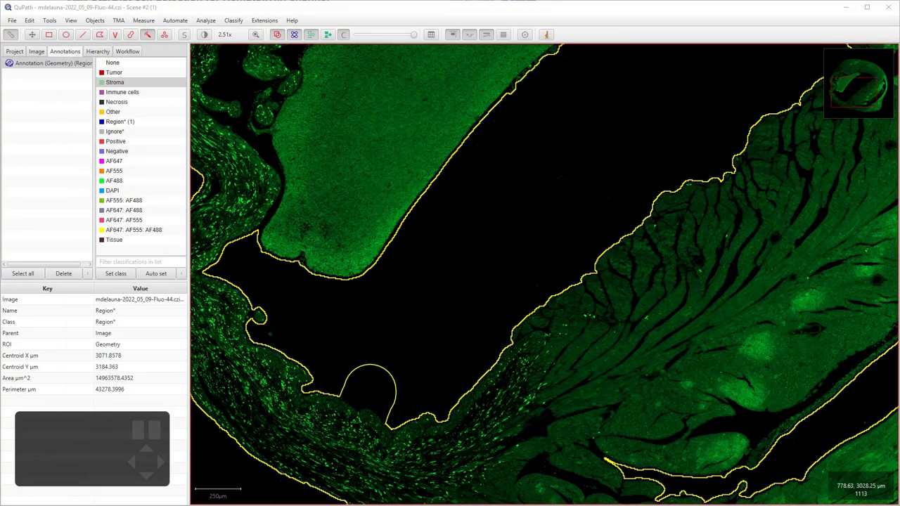
pyautogui.click(50, 63)
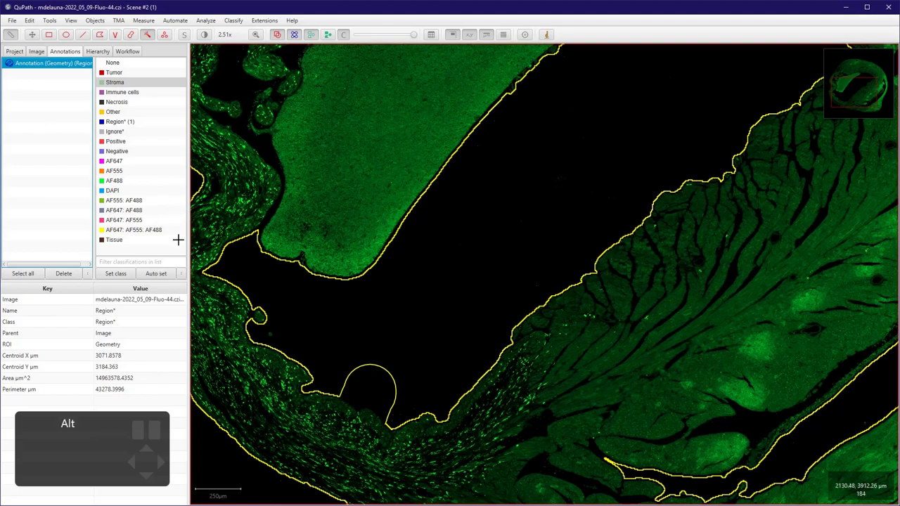
pyautogui.moveTo(148, 267)
pyautogui.mouseDown()
pyautogui.moveTo(92, 316)
pyautogui.moveTo(111, 328)
pyautogui.mouseUp()
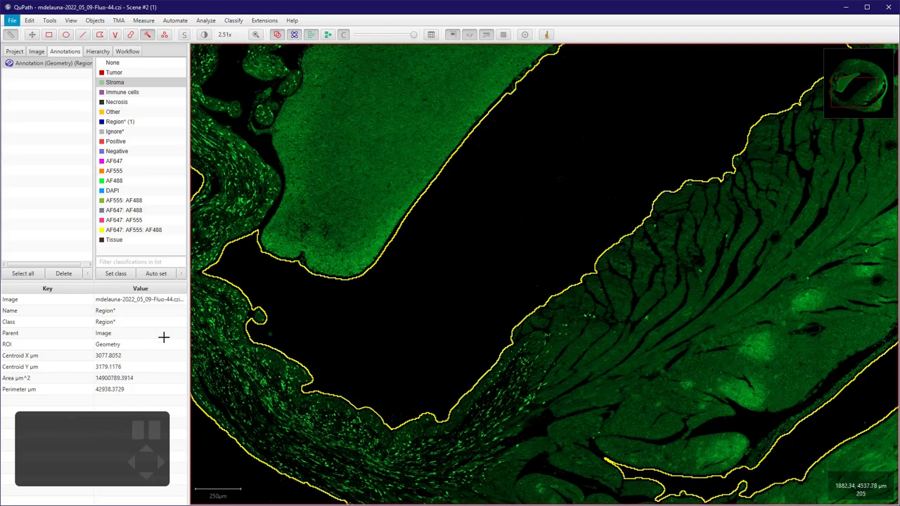
# - Lock the corrected Region* annotation against further edits
pyautogui.scroll(-5, 159, 310)
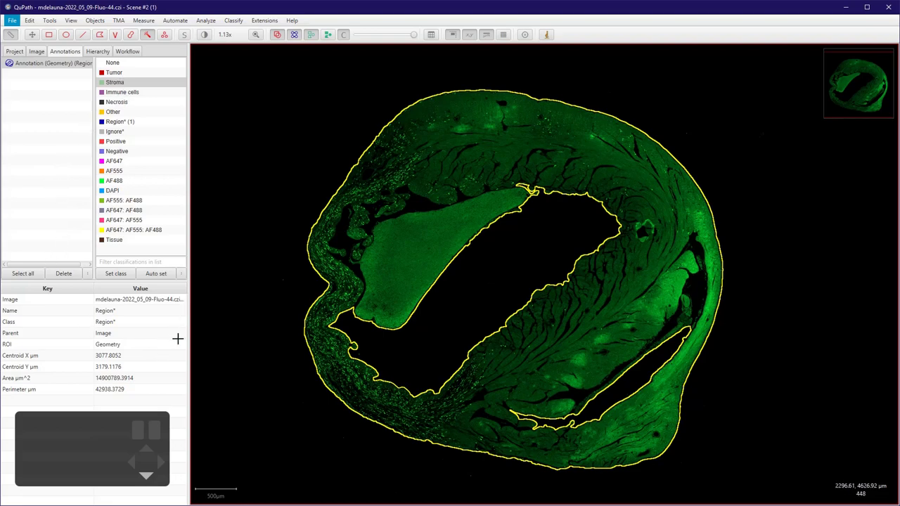
pyautogui.scroll(2, 394, 410)
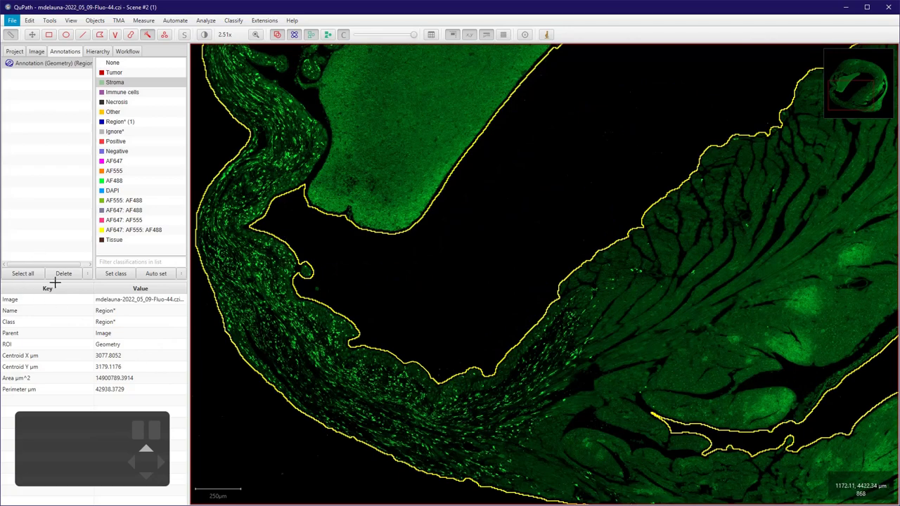
pyautogui.rightClick(30, 64)
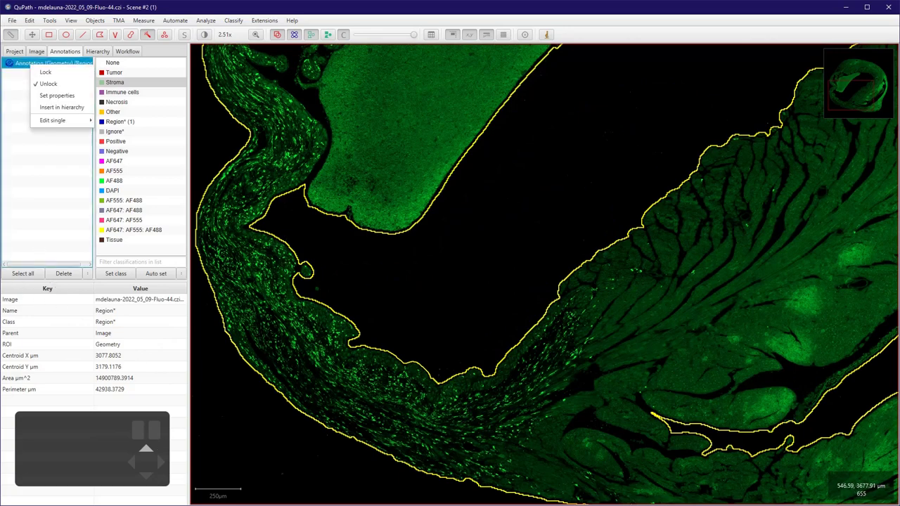
pyautogui.click(46, 73)
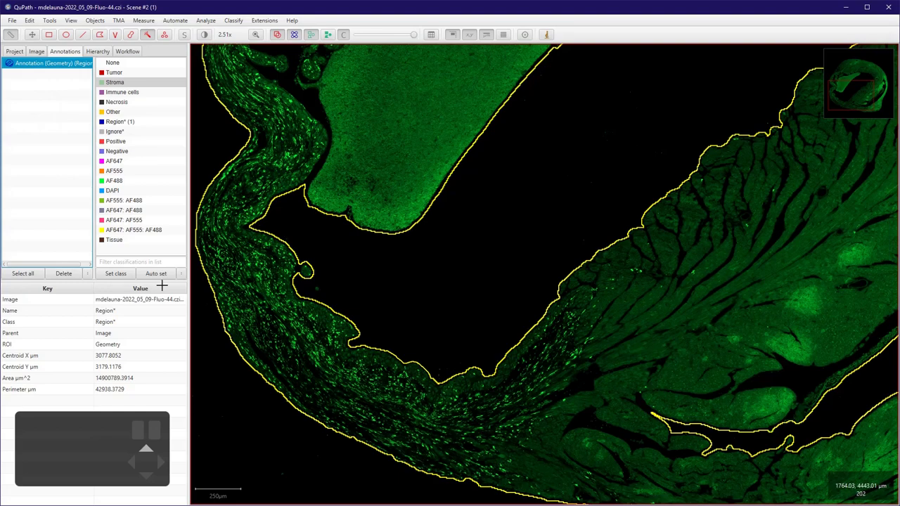
# - Draw a Wand annotation of about 352,000 µm² over the speckled tissue of the lower-left wall and delete it
pyautogui.scroll(-3, 161, 286)
pyautogui.scroll(2, 149, 273)
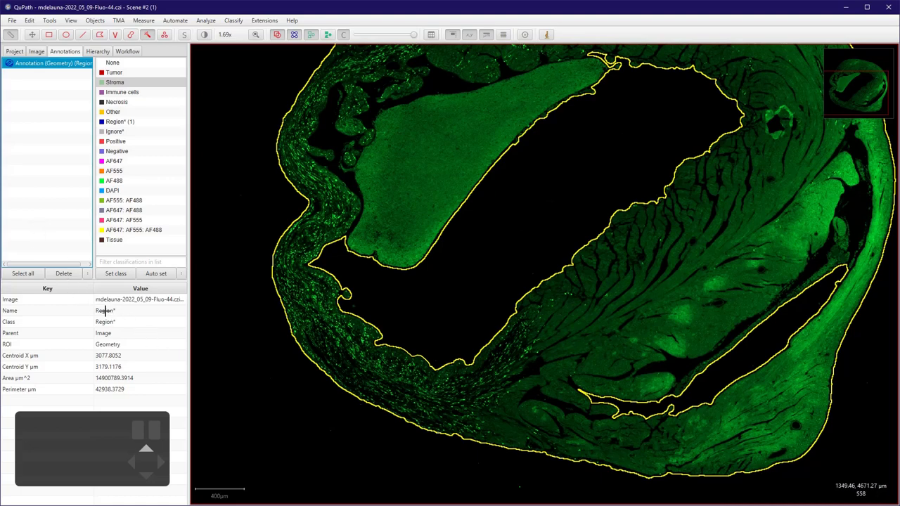
pyautogui.moveTo(105, 311)
pyautogui.mouseDown()
pyautogui.moveTo(116, 316)
pyautogui.moveTo(73, 300)
pyautogui.mouseUp()
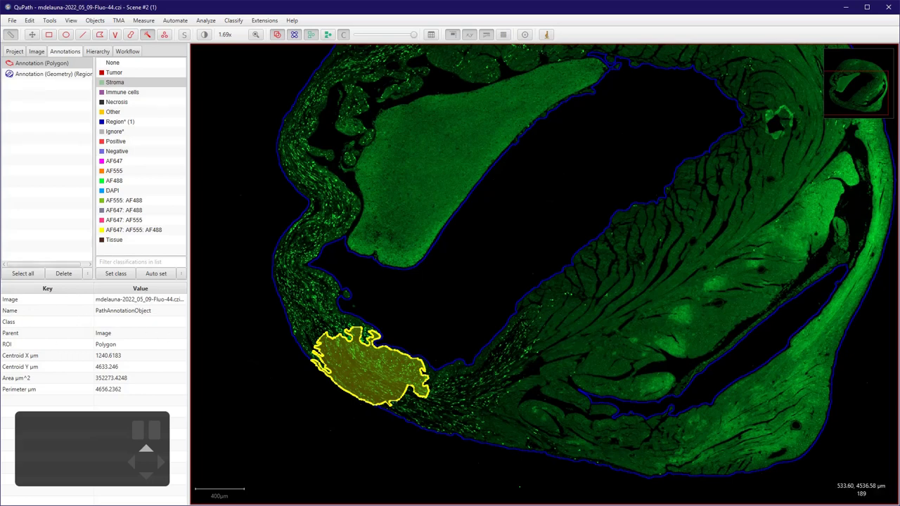
pyautogui.click(64, 273)
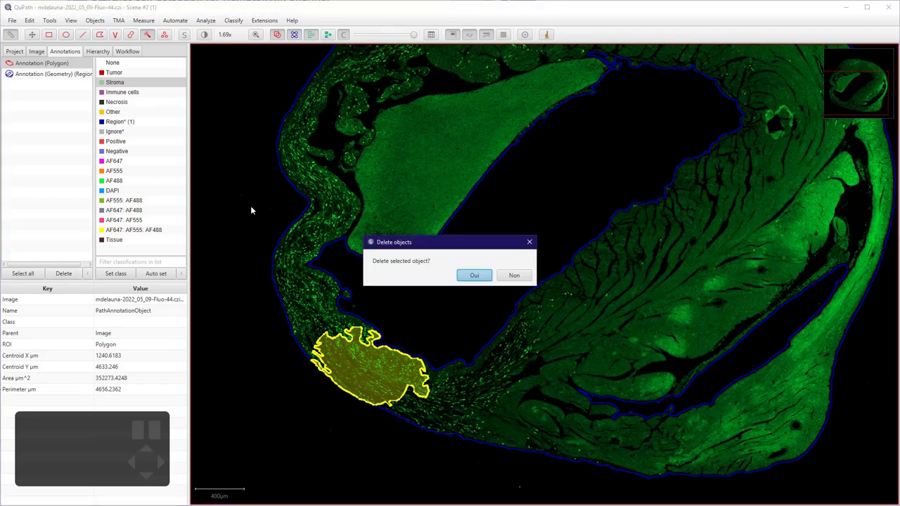
pyautogui.press('Return')
# - Paint a Brush annotation of about 338,000 µm² across the lower-left wall and into the cavity, and delete it
pyautogui.press('b')
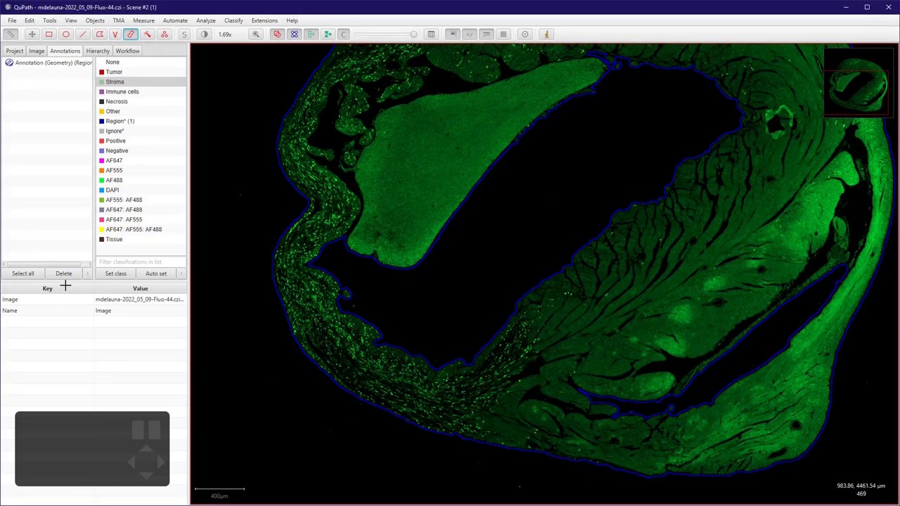
pyautogui.moveTo(340, 342)
pyautogui.mouseDown()
pyautogui.moveTo(352, 355)
pyautogui.moveTo(328, 328)
pyautogui.moveTo(411, 383)
pyautogui.moveTo(373, 348)
pyautogui.moveTo(399, 357)
pyautogui.moveTo(418, 338)
pyautogui.moveTo(408, 352)
pyautogui.moveTo(418, 362)
pyautogui.moveTo(425, 355)
pyautogui.moveTo(421, 378)
pyautogui.moveTo(439, 366)
pyautogui.moveTo(397, 386)
pyautogui.moveTo(411, 397)
pyautogui.moveTo(391, 395)
pyautogui.mouseUp()
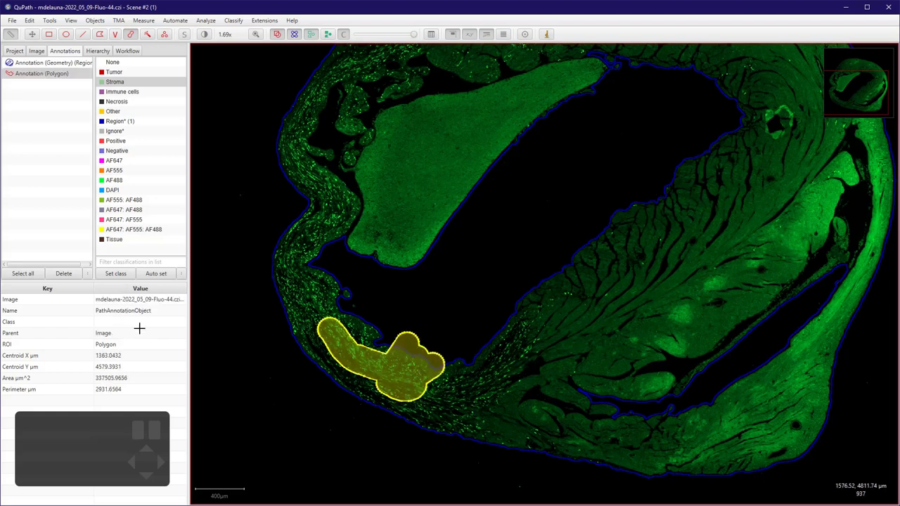
pyautogui.click(64, 274)
pyautogui.press('Return')
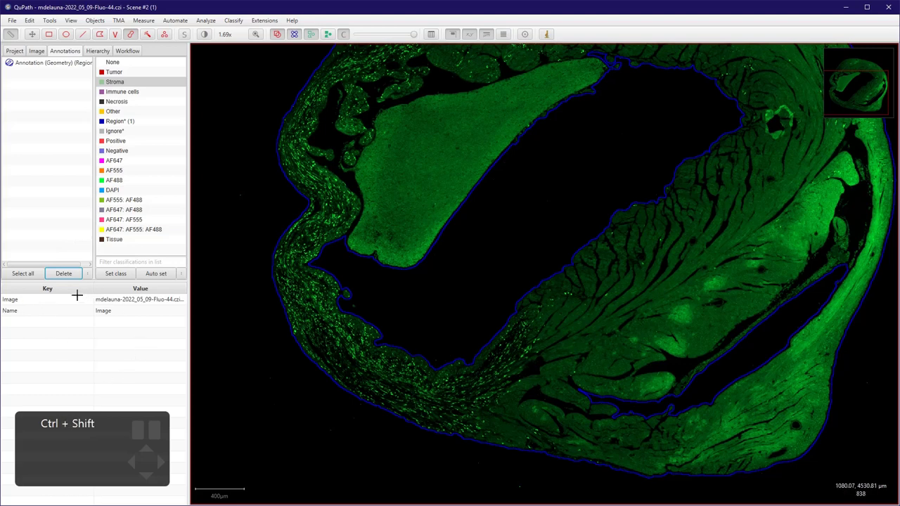
# - Brush a new annotation of about 2,222,000 µm² along the speckled left and lower wall, clipped to the Region* outline
pyautogui.moveTo(341, 350)
pyautogui.mouseDown()
pyautogui.moveTo(370, 371)
pyautogui.moveTo(404, 360)
pyautogui.moveTo(427, 369)
pyautogui.moveTo(348, 386)
pyautogui.moveTo(310, 355)
pyautogui.moveTo(331, 358)
pyautogui.moveTo(299, 331)
pyautogui.moveTo(372, 348)
pyautogui.moveTo(373, 332)
pyautogui.moveTo(346, 317)
pyautogui.moveTo(347, 334)
pyautogui.moveTo(333, 317)
pyautogui.moveTo(345, 299)
pyautogui.moveTo(330, 292)
pyautogui.moveTo(299, 316)
pyautogui.moveTo(320, 281)
pyautogui.moveTo(295, 288)
pyautogui.moveTo(301, 262)
pyautogui.moveTo(312, 272)
pyautogui.moveTo(264, 257)
pyautogui.moveTo(294, 236)
pyautogui.moveTo(320, 242)
pyautogui.moveTo(344, 209)
pyautogui.moveTo(346, 195)
pyautogui.moveTo(310, 169)
pyautogui.moveTo(310, 218)
pyautogui.moveTo(302, 204)
pyautogui.moveTo(287, 144)
pyautogui.moveTo(305, 88)
pyautogui.mouseUp()
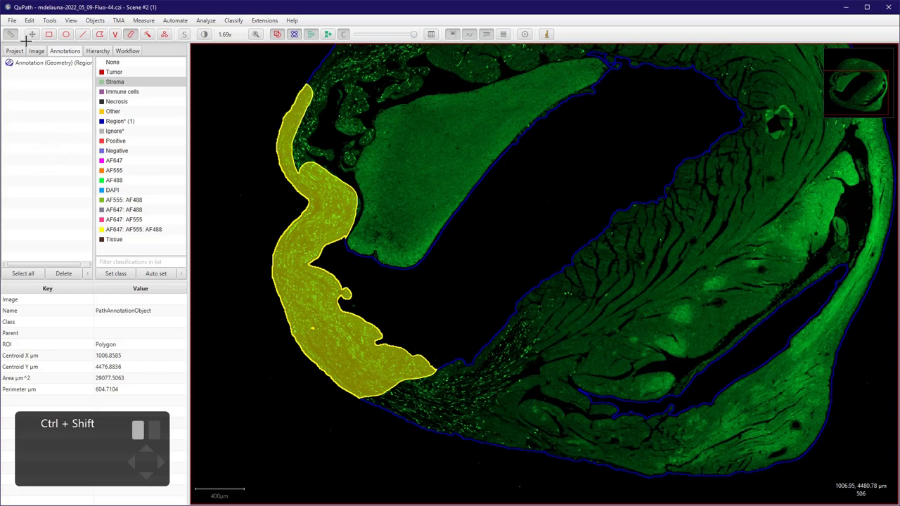
pyautogui.moveTo(309, 149)
pyautogui.mouseDown()
pyautogui.moveTo(344, 153)
pyautogui.moveTo(355, 144)
pyautogui.moveTo(348, 165)
pyautogui.moveTo(364, 132)
pyautogui.moveTo(348, 120)
pyautogui.moveTo(352, 98)
pyautogui.moveTo(341, 88)
pyautogui.moveTo(364, 116)
pyautogui.moveTo(383, 78)
pyautogui.moveTo(420, 67)
pyautogui.moveTo(365, 71)
pyautogui.moveTo(317, 121)
pyautogui.moveTo(315, 140)
pyautogui.moveTo(323, 74)
pyautogui.moveTo(336, 62)
pyautogui.mouseUp()
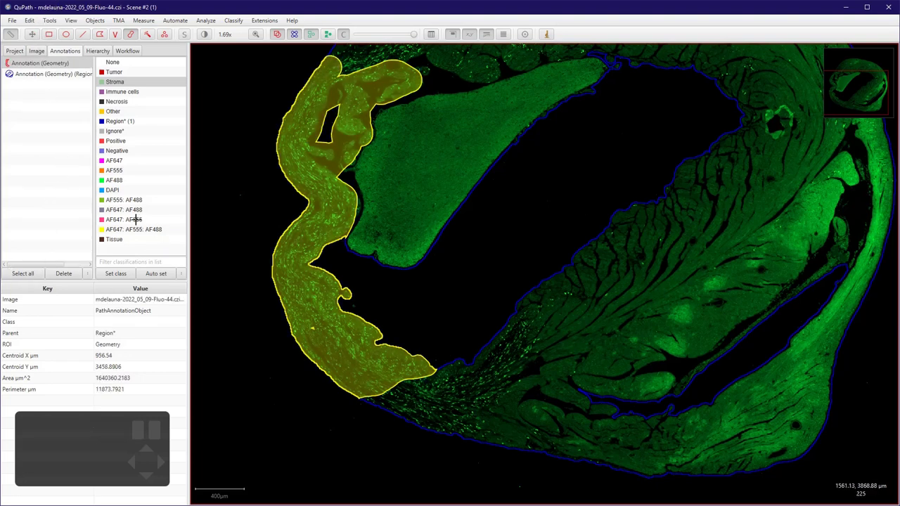
pyautogui.press('ctrl')
pyautogui.moveTo(365, 365)
pyautogui.mouseDown()
pyautogui.moveTo(408, 390)
pyautogui.moveTo(365, 386)
pyautogui.moveTo(420, 412)
pyautogui.moveTo(389, 393)
pyautogui.mouseUp()
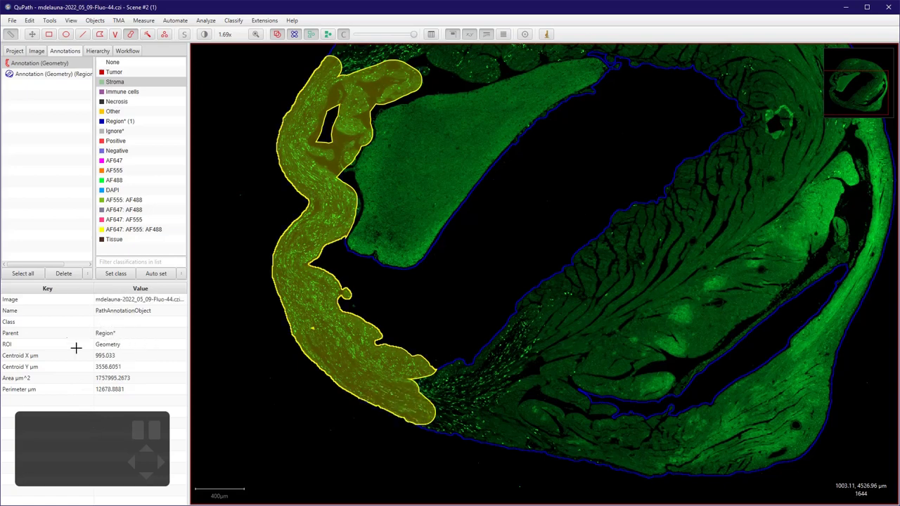
pyautogui.moveTo(388, 394); pyautogui.dragTo(385, 393)
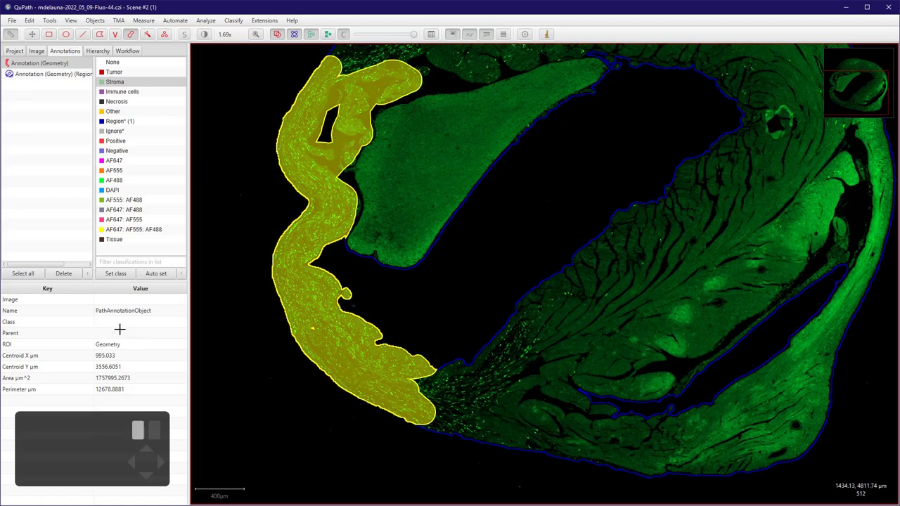
pyautogui.moveTo(135, 332)
pyautogui.mouseDown()
pyautogui.moveTo(177, 345)
pyautogui.moveTo(152, 366)
pyautogui.moveTo(164, 369)
pyautogui.mouseUp()
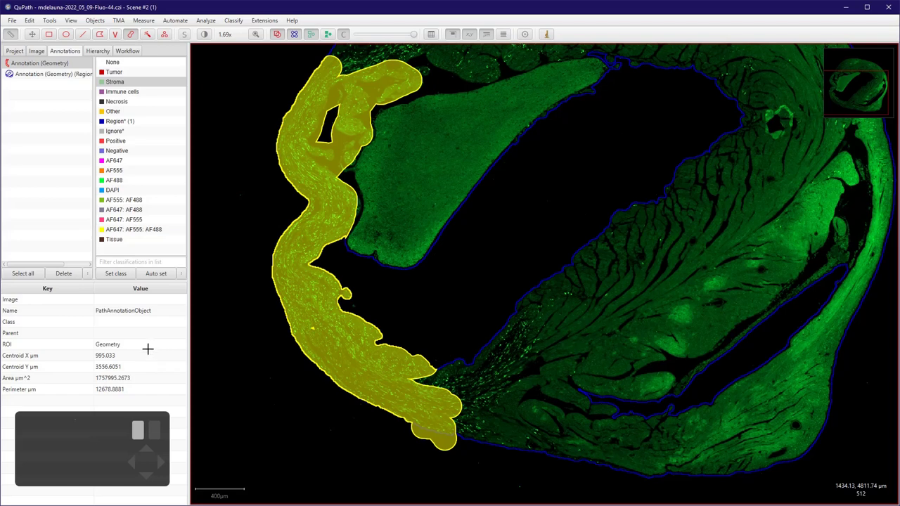
pyautogui.hotkey('shift', 'ctrl')
pyautogui.moveTo(148, 349)
pyautogui.mouseDown()
pyautogui.moveTo(179, 334)
pyautogui.moveTo(151, 342)
pyautogui.moveTo(171, 325)
pyautogui.moveTo(149, 336)
pyautogui.moveTo(141, 326)
pyautogui.moveTo(169, 321)
pyautogui.moveTo(182, 307)
pyautogui.moveTo(169, 321)
pyautogui.moveTo(181, 330)
pyautogui.moveTo(223, 321)
pyautogui.moveTo(249, 265)
pyautogui.moveTo(184, 322)
pyautogui.moveTo(240, 291)
pyautogui.moveTo(227, 319)
pyautogui.moveTo(185, 345)
pyautogui.moveTo(181, 356)
pyautogui.moveTo(192, 360)
pyautogui.moveTo(185, 365)
pyautogui.moveTo(175, 370)
pyautogui.moveTo(216, 325)
pyautogui.moveTo(136, 329)
pyautogui.mouseUp()
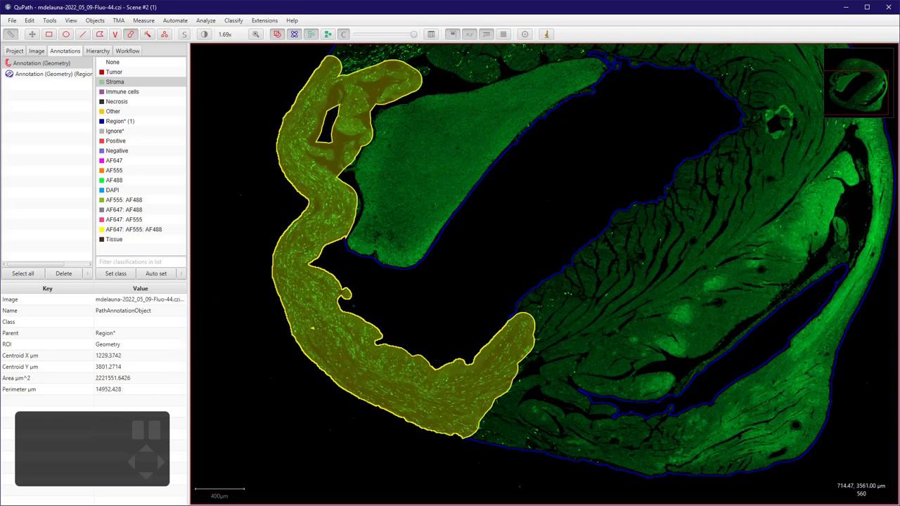
# - Extend the brushed annotation over the speckled upper-left wall, clipped to the Region* outline, to about 2,746,000 µm²
pyautogui.press('m')
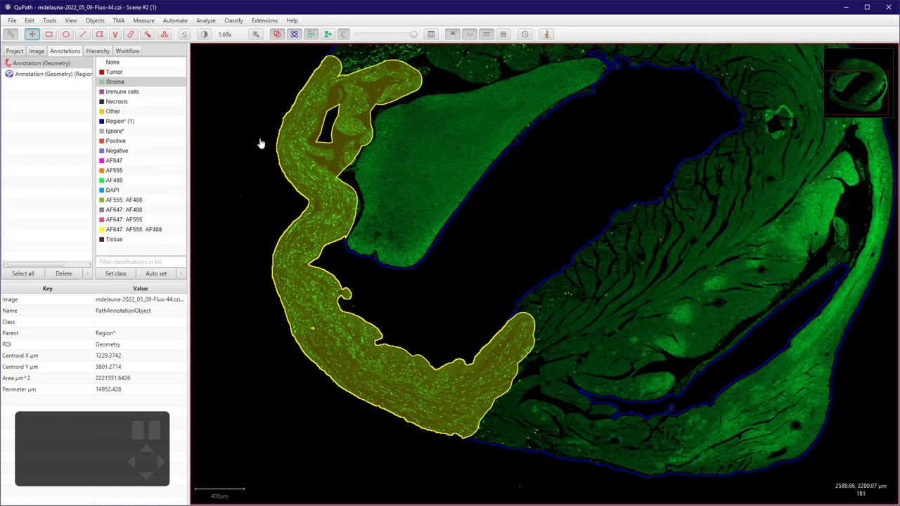
pyautogui.moveTo(259, 141); pyautogui.dragTo(228, 371)
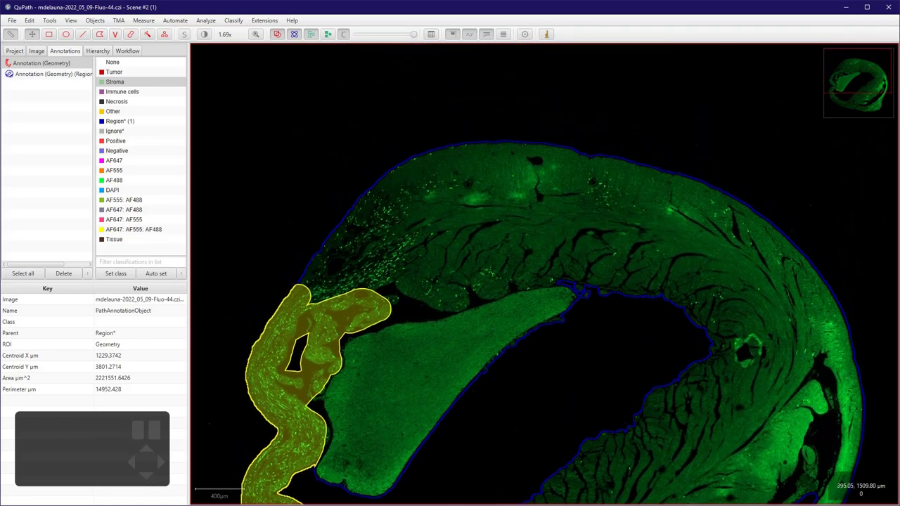
pyautogui.press('b')
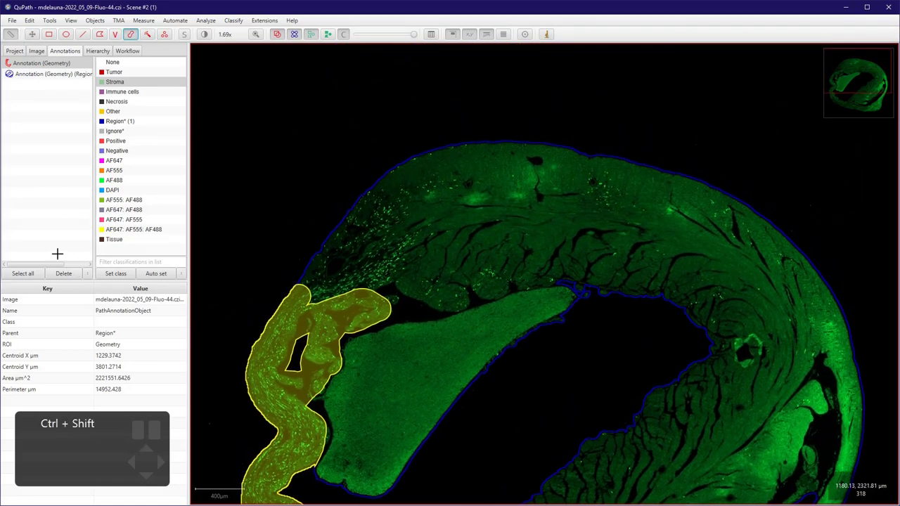
pyautogui.moveTo(57, 253)
pyautogui.mouseDown()
pyautogui.moveTo(81, 241)
pyautogui.moveTo(123, 189)
pyautogui.moveTo(104, 144)
pyautogui.moveTo(80, 153)
pyautogui.moveTo(23, 223)
pyautogui.moveTo(44, 232)
pyautogui.moveTo(39, 243)
pyautogui.moveTo(50, 238)
pyautogui.mouseUp()
pyautogui.moveTo(107, 233)
pyautogui.mouseDown()
pyautogui.moveTo(112, 238)
pyautogui.moveTo(106, 214)
pyautogui.mouseUp()
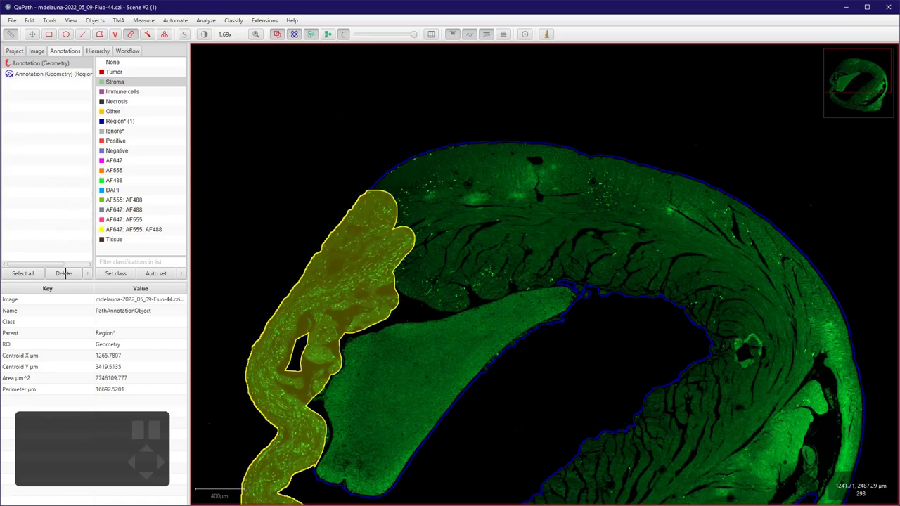
# - Subtract the dark notch on the upper inner edge of the brushed annotation using the Wand tool
pyautogui.scroll(3, 87, 257)
pyautogui.scroll(3, 32, 260)
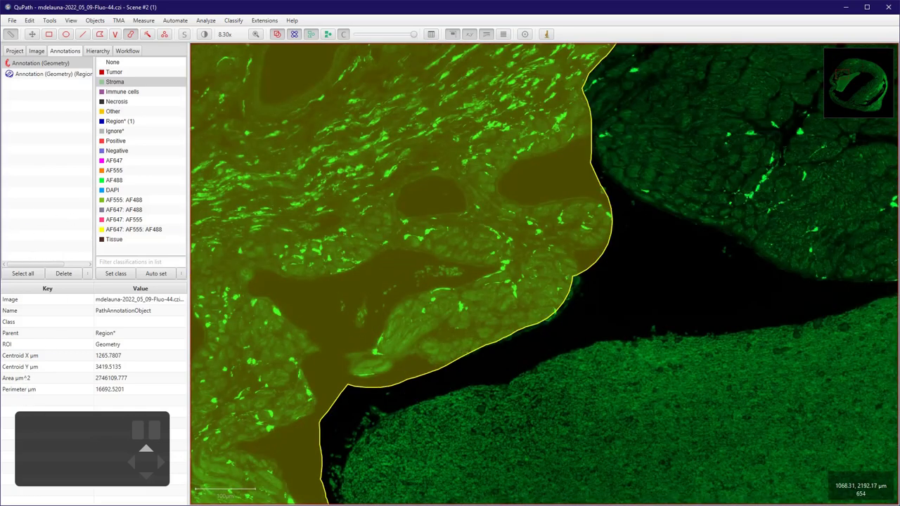
pyautogui.press('w')
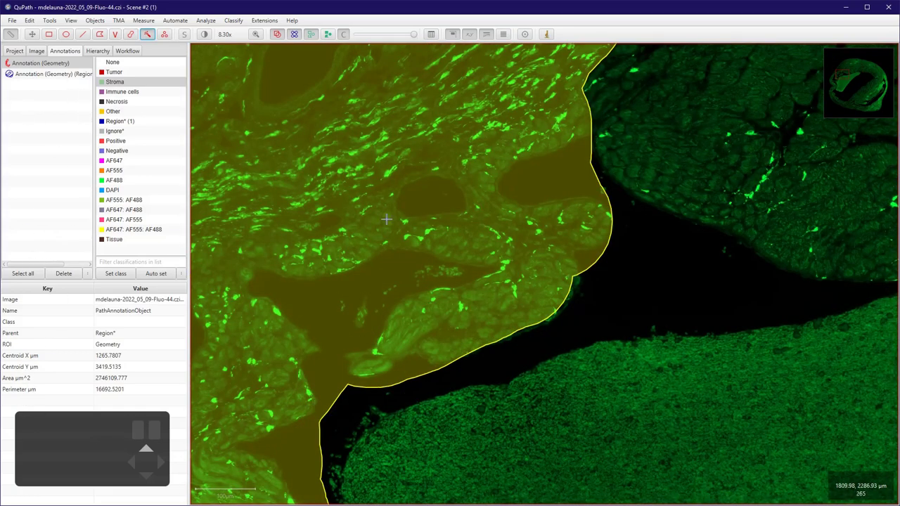
pyautogui.press('alt')
pyautogui.press('alt')
pyautogui.keyDown('alt'); pyautogui.click(376, 153); pyautogui.keyUp('alt')
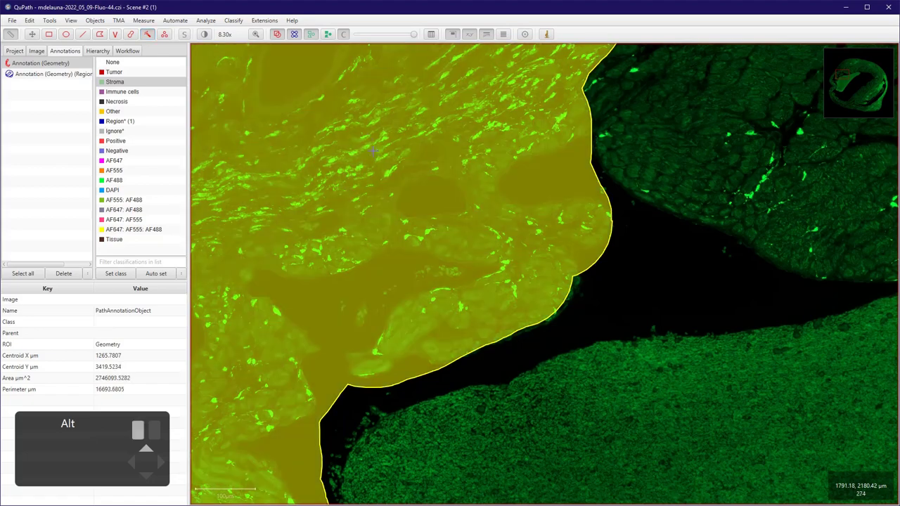
pyautogui.moveTo(350, 124); pyautogui.dragTo(268, 122)
pyautogui.moveTo(320, 97); pyautogui.dragTo(343, 105)
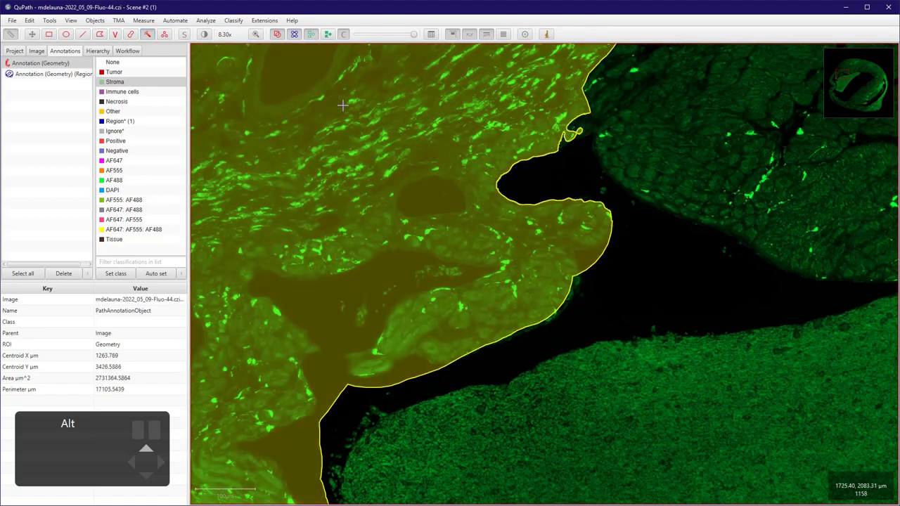
# - Subtract the dark gap around the upper tissue lobe from the annotation with the Wand
pyautogui.scroll(-4, 65, 267)
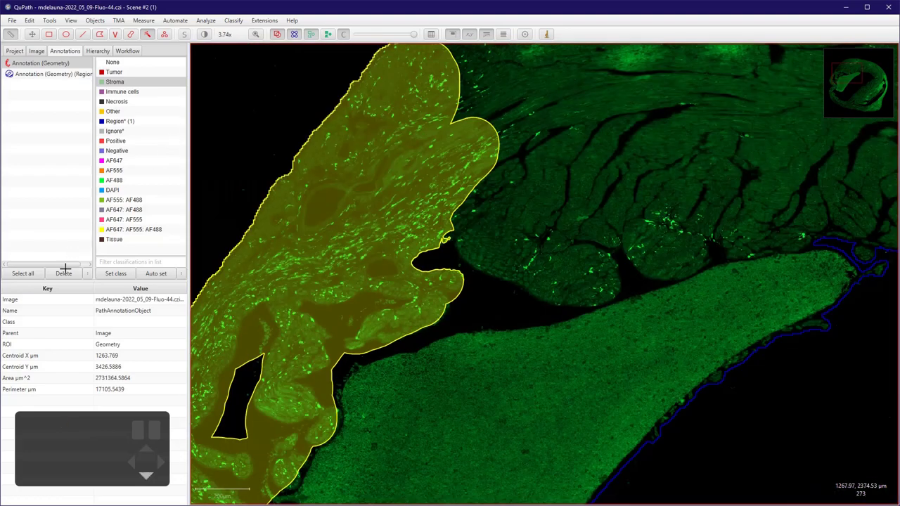
pyautogui.scroll(4, 64, 268)
pyautogui.moveTo(78, 338)
pyautogui.mouseDown()
pyautogui.moveTo(63, 253)
pyautogui.moveTo(24, 241)
pyautogui.moveTo(153, 209)
pyautogui.moveTo(210, 209)
pyautogui.mouseUp()
pyautogui.moveTo(88, 343)
pyautogui.mouseDown()
pyautogui.moveTo(88, 334)
pyautogui.moveTo(152, 309)
pyautogui.moveTo(129, 315)
pyautogui.mouseUp()
pyautogui.scroll(-3, 41, 357)
pyautogui.scroll(4, 44, 361)
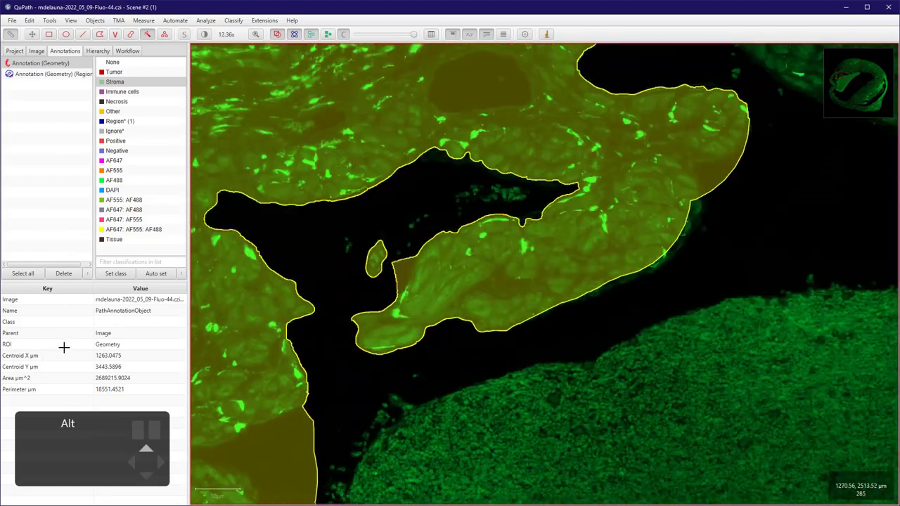
# - Subtract the dark area around the elongated hole in the inner wall from the annotation with the Wand
pyautogui.moveTo(40, 376)
pyautogui.mouseDown()
pyautogui.moveTo(0, 393)
pyautogui.moveTo(30, 438)
pyautogui.moveTo(1, 409)
pyautogui.moveTo(44, 153)
pyautogui.moveTo(60, 175)
pyautogui.moveTo(54, 209)
pyautogui.moveTo(4, 295)
pyautogui.moveTo(1, 362)
pyautogui.moveTo(1, 268)
pyautogui.moveTo(4, 394)
pyautogui.moveTo(143, 393)
pyautogui.moveTo(75, 402)
pyautogui.moveTo(69, 421)
pyautogui.mouseUp()
pyautogui.scroll(-5, 46, 390)
pyautogui.scroll(4, 1, 411)
pyautogui.scroll(-5, 358, 461)
pyautogui.scroll(4, 360, 474)
pyautogui.scroll(-5, 281, 470)
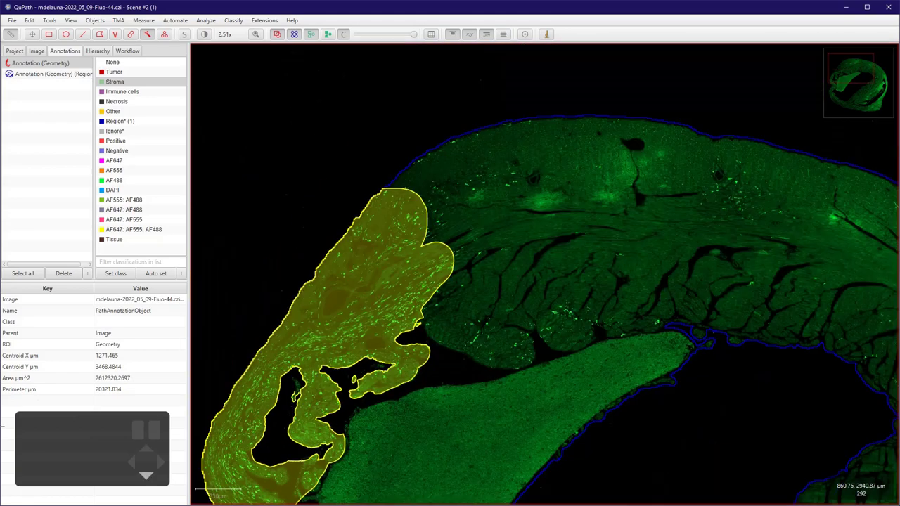
# - Subtract the remaining dark space below the central tissue lobe, beside the large green mass, with the Wand
pyautogui.scroll(7, 290, 478)
pyautogui.moveTo(25, 307)
pyautogui.keyDown('alt'); pyautogui.mouseDown()
pyautogui.moveTo(64, 345)
pyautogui.moveTo(47, 398)
pyautogui.moveTo(26, 419)
pyautogui.moveTo(6, 422)
pyautogui.mouseUp(); pyautogui.keyUp('alt')
pyautogui.scroll(3, 45, 389)
pyautogui.scroll(6, 45, 389)
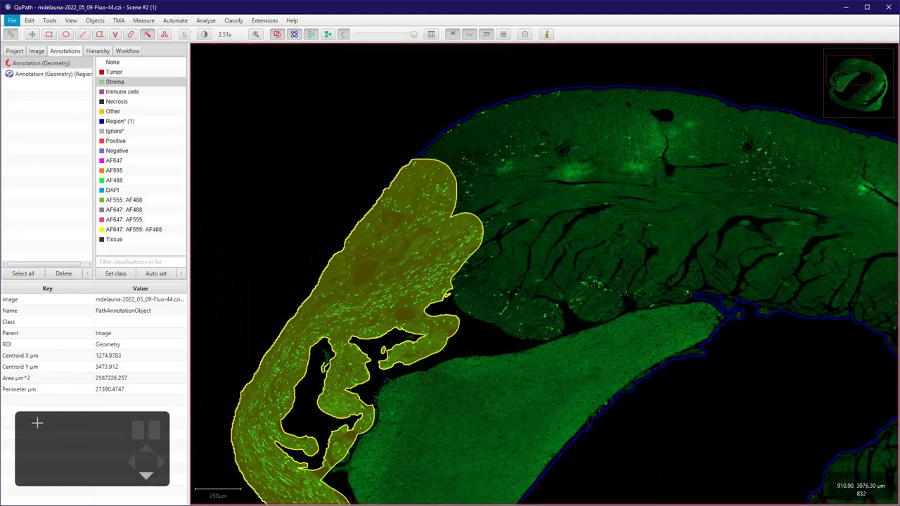
pyautogui.moveTo(65, 422)
pyautogui.mouseDown()
pyautogui.moveTo(53, 414)
pyautogui.moveTo(80, 398)
pyautogui.moveTo(36, 358)
pyautogui.moveTo(81, 368)
pyautogui.moveTo(73, 369)
pyautogui.mouseUp()
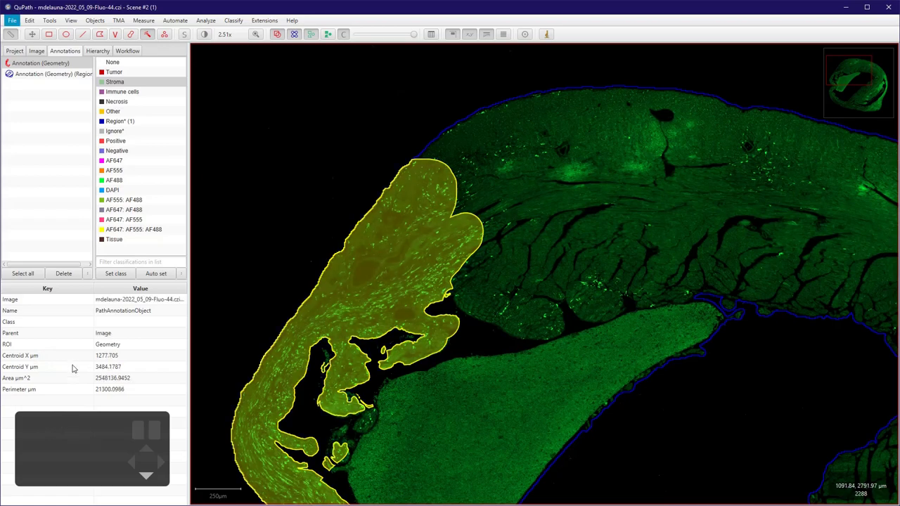
# - Subtract the thin leftover sliver beside the lower tip of the central tissue lobe
pyautogui.scroll(4, 80, 327)
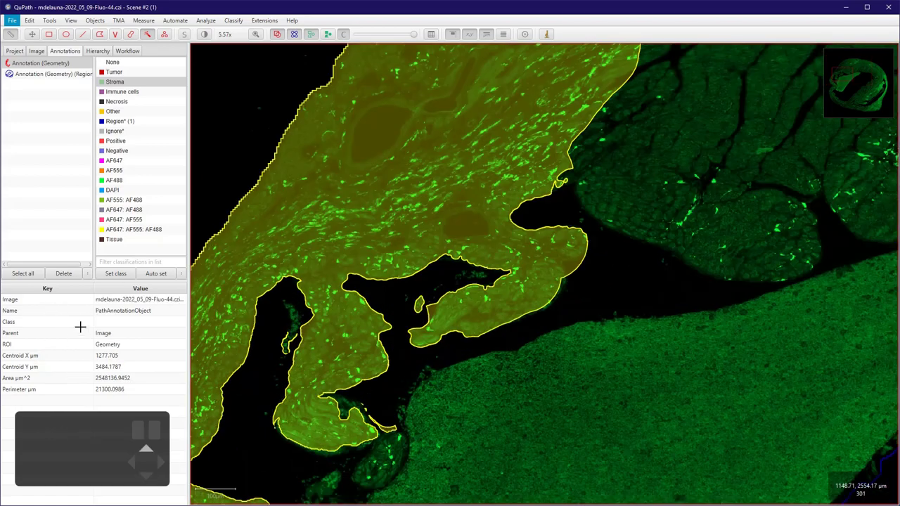
pyautogui.scroll(2, 71, 328)
pyautogui.press('alt')
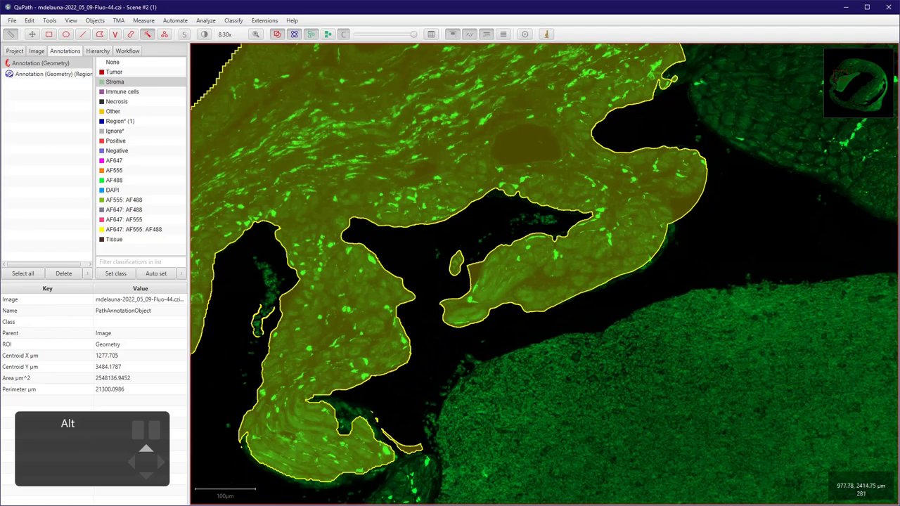
pyautogui.moveTo(142, 337)
pyautogui.mouseDown()
pyautogui.moveTo(128, 384)
pyautogui.moveTo(117, 331)
pyautogui.mouseUp()
pyautogui.press('alt')
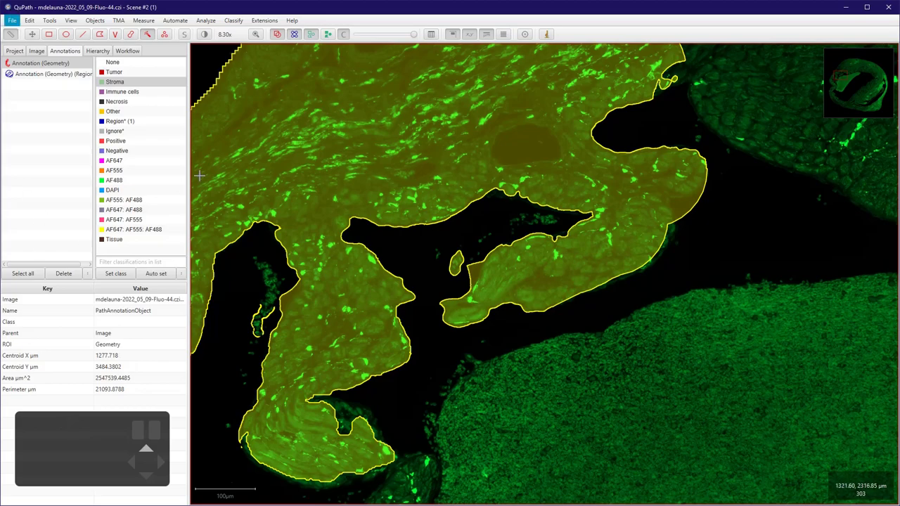
# - Erase the detached annotation fragments below and beside the central lobe using the Brush tool in subtract mode
pyautogui.scroll(-5, 138, 229)
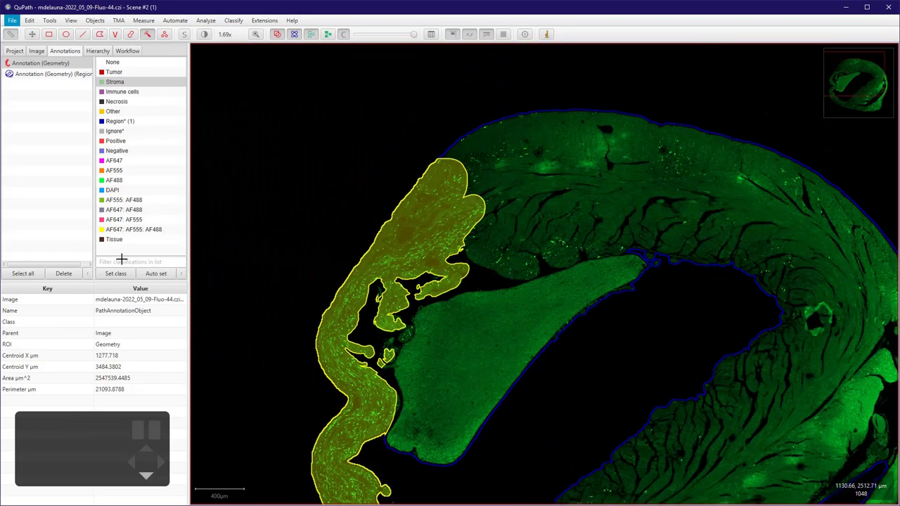
pyautogui.scroll(3, 179, 389)
pyautogui.scroll(-2, 167, 386)
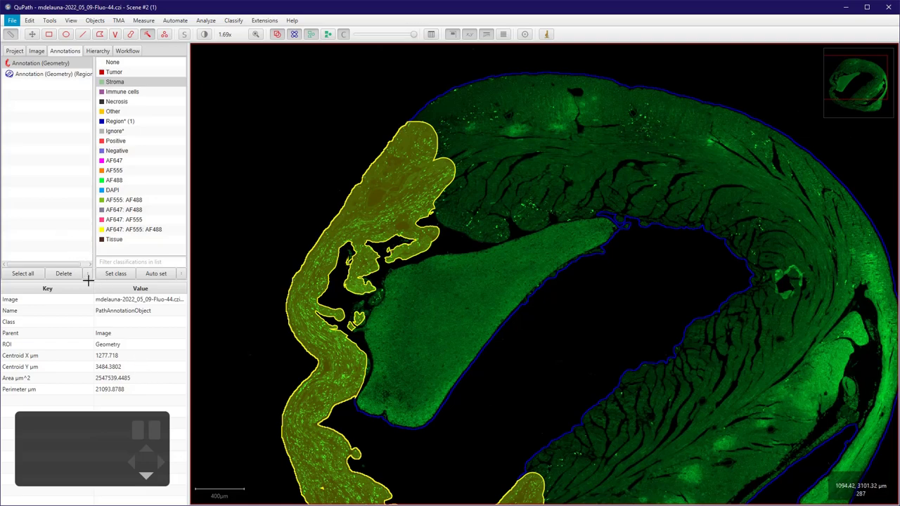
pyautogui.scroll(4, 85, 273)
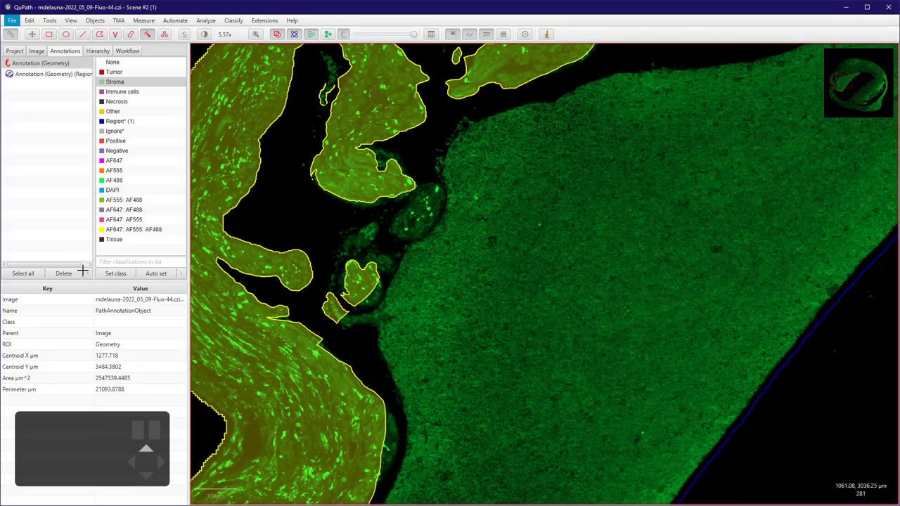
pyautogui.press('b')
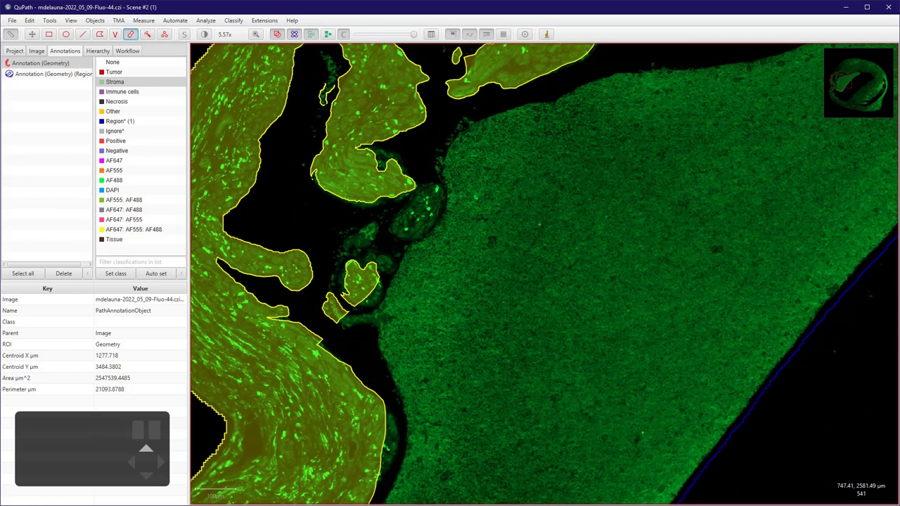
pyautogui.press('alt')
pyautogui.moveTo(70, 263)
pyautogui.mouseDown()
pyautogui.moveTo(97, 205)
pyautogui.moveTo(85, 251)
pyautogui.moveTo(66, 229)
pyautogui.moveTo(71, 219)
pyautogui.moveTo(32, 133)
pyautogui.moveTo(40, 22)
pyautogui.moveTo(47, 34)
pyautogui.moveTo(55, 27)
pyautogui.mouseUp()
pyautogui.scroll(-5, 209, 69)
pyautogui.scroll(5, 210, 43)
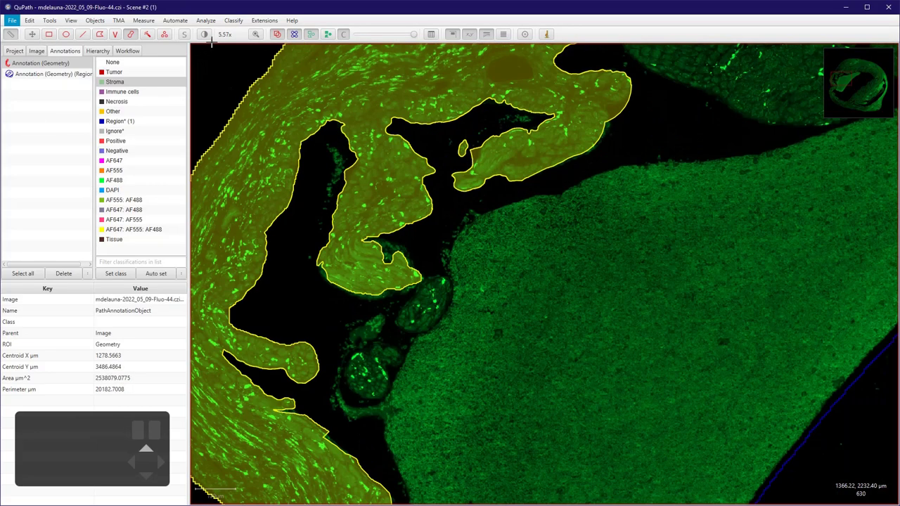
# - Erase the small isolated island in the dark gap beside the upper tissue lobe with the Brush
pyautogui.moveTo(179, 83); pyautogui.dragTo(180, 83)
pyautogui.scroll(-5, 145, 317)
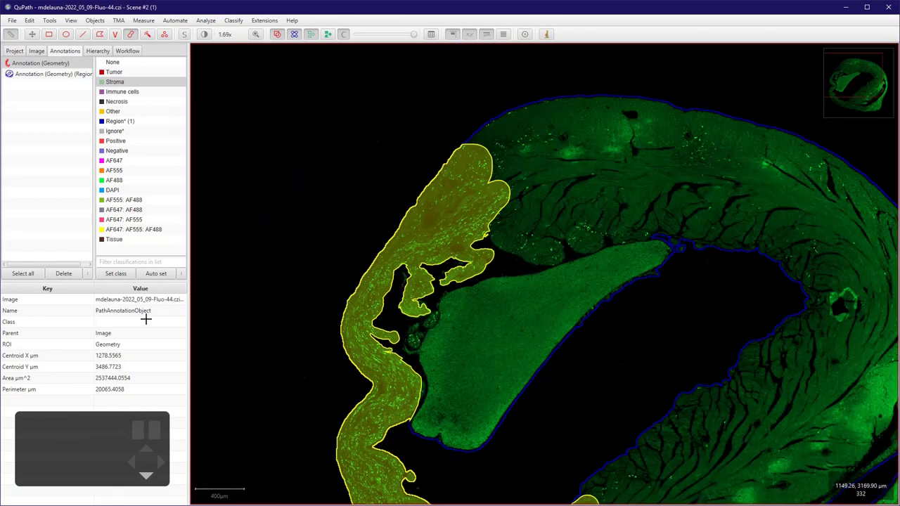
pyautogui.scroll(5, 136, 321)
pyautogui.scroll(-5, 155, 347)
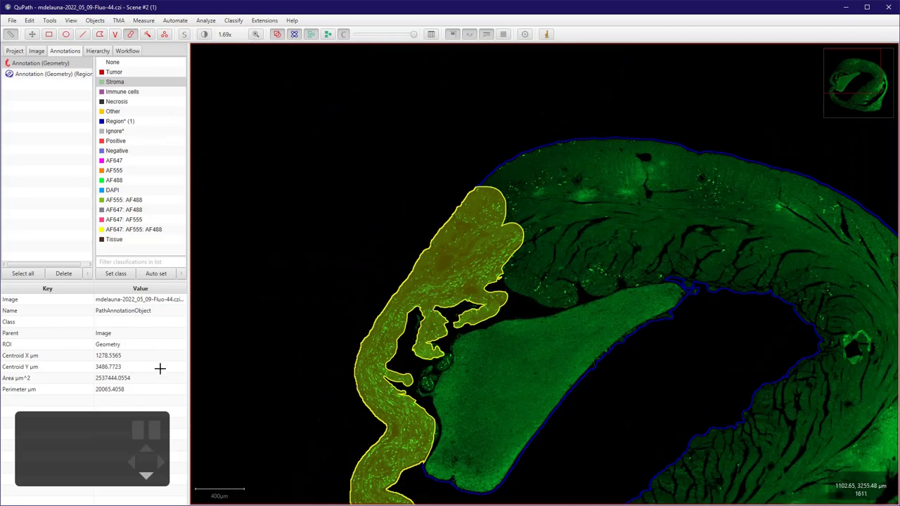
# - Fill the tiny triangular hole inside the lower part of the speckled wall annotation with the Brush
pyautogui.scroll(1, 177, 373)
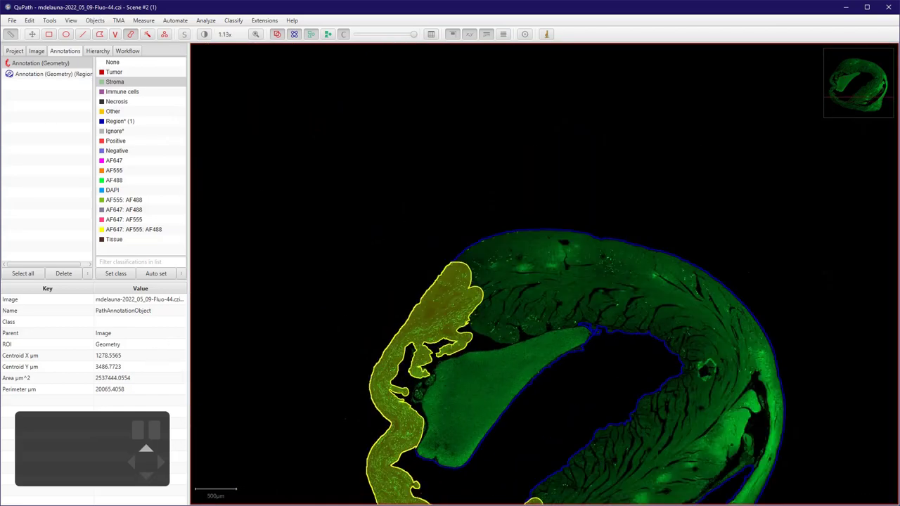
pyautogui.click(32, 34)
pyautogui.moveTo(278, 352); pyautogui.dragTo(231, 182)
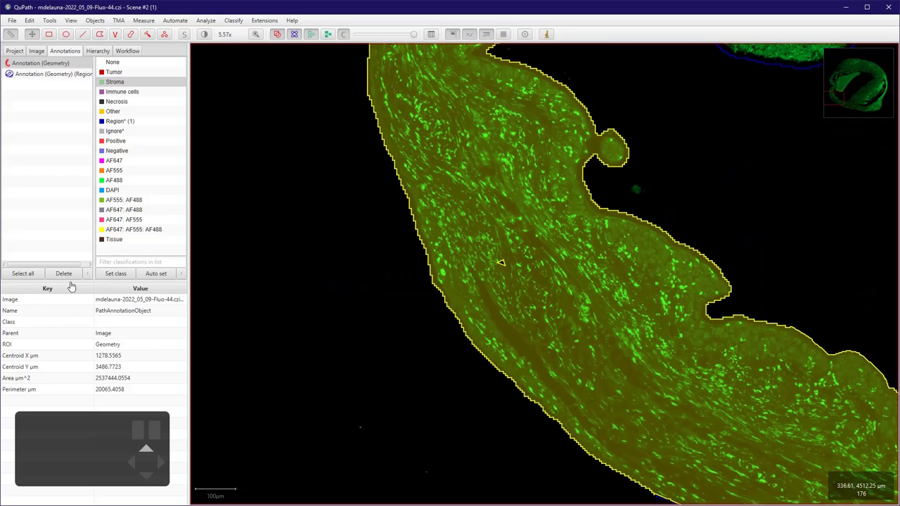
pyautogui.press('b')
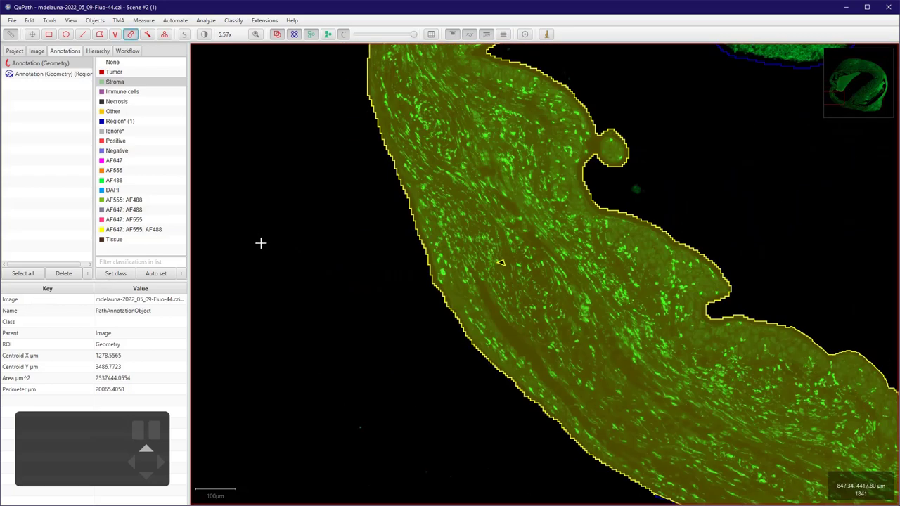
pyautogui.moveTo(252, 231)
pyautogui.mouseDown()
pyautogui.moveTo(220, 190)
pyautogui.moveTo(243, 215)
pyautogui.mouseUp()
pyautogui.scroll(-3, 357, 239)
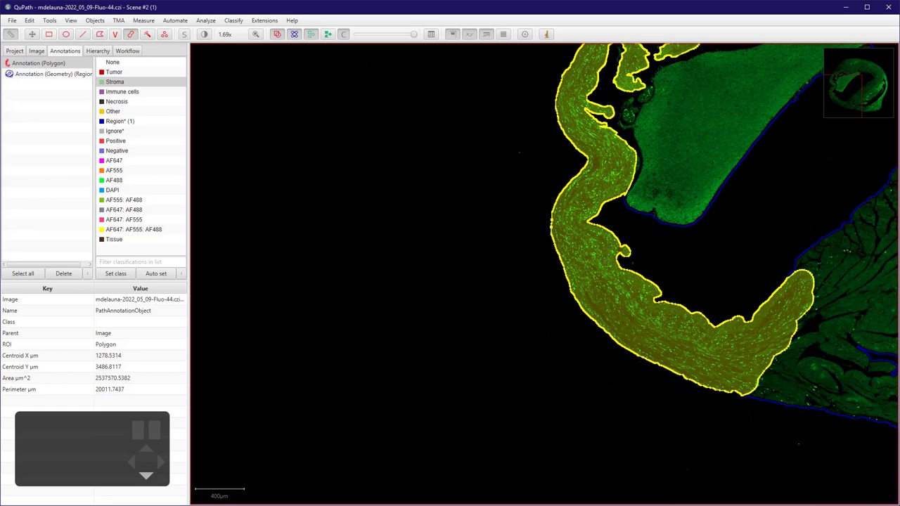
# - Name the speckled wall annotation My_ROI in its annotation properties, keeping the colour Rouge
pyautogui.click(31, 33)
pyautogui.moveTo(220, 105); pyautogui.dragTo(4, 197)
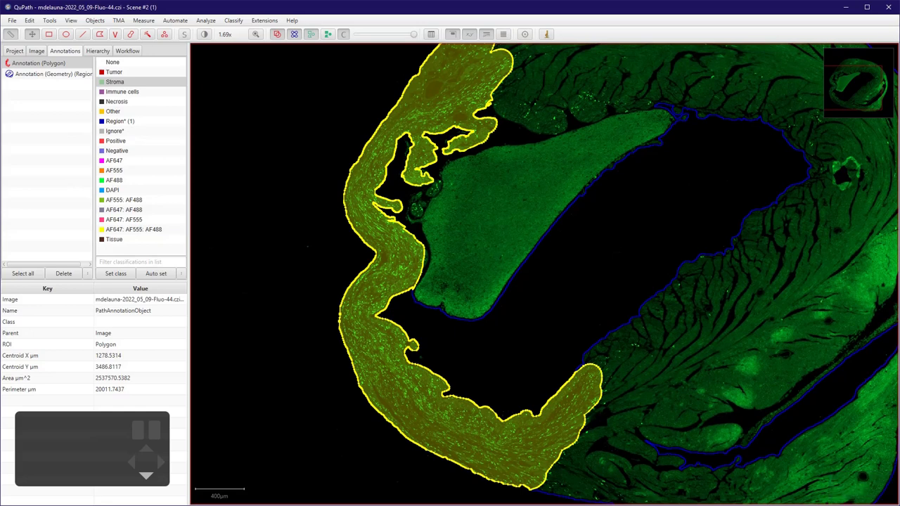
pyautogui.click(39, 63)
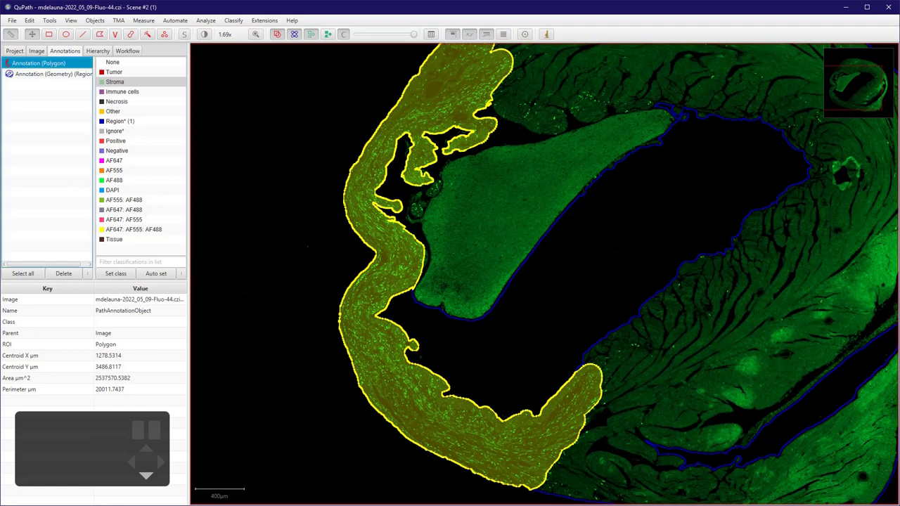
pyautogui.rightClick(28, 64)
pyautogui.click(56, 94)
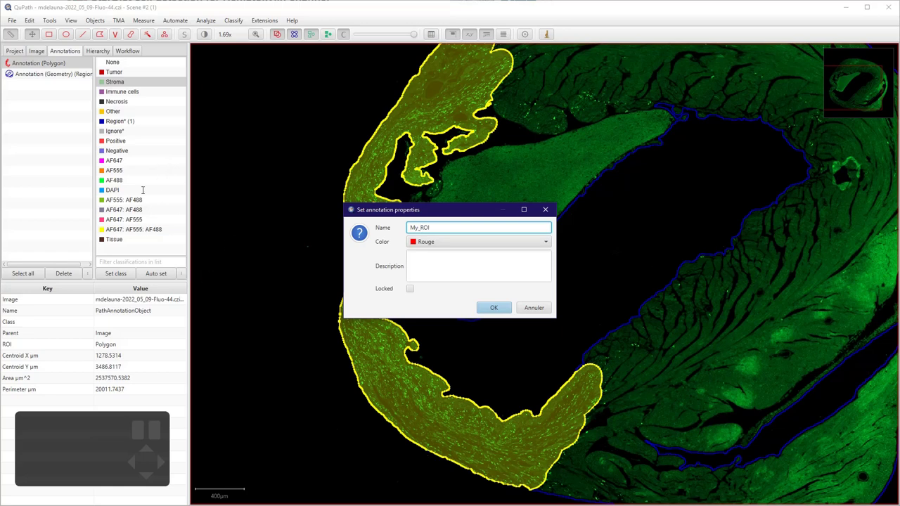
pyautogui.click(418, 242)
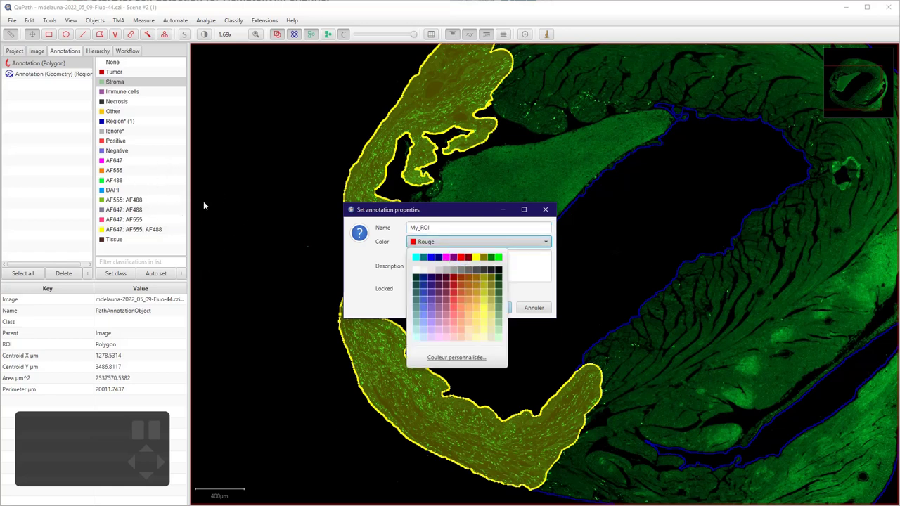
pyautogui.press('Escape')
pyautogui.press('Return')
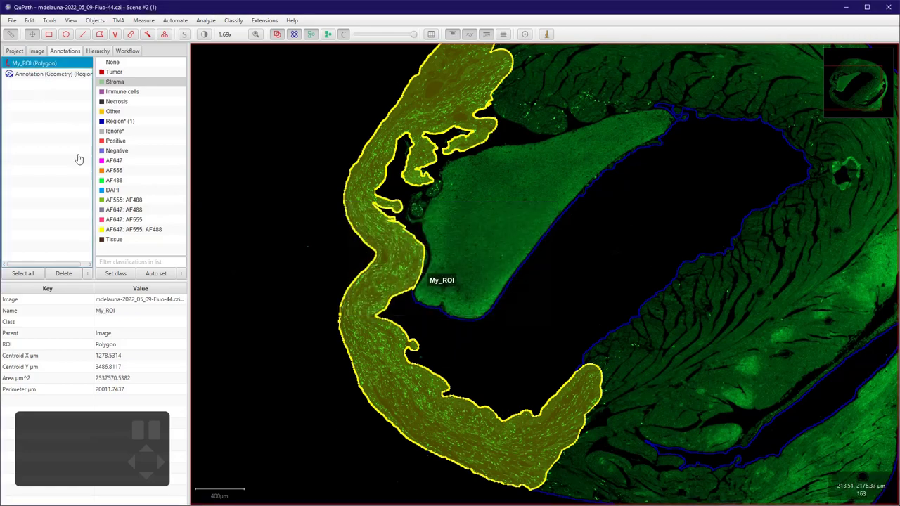
pyautogui.scroll(-3, 247, 274)
pyautogui.scroll(2, 247, 274)
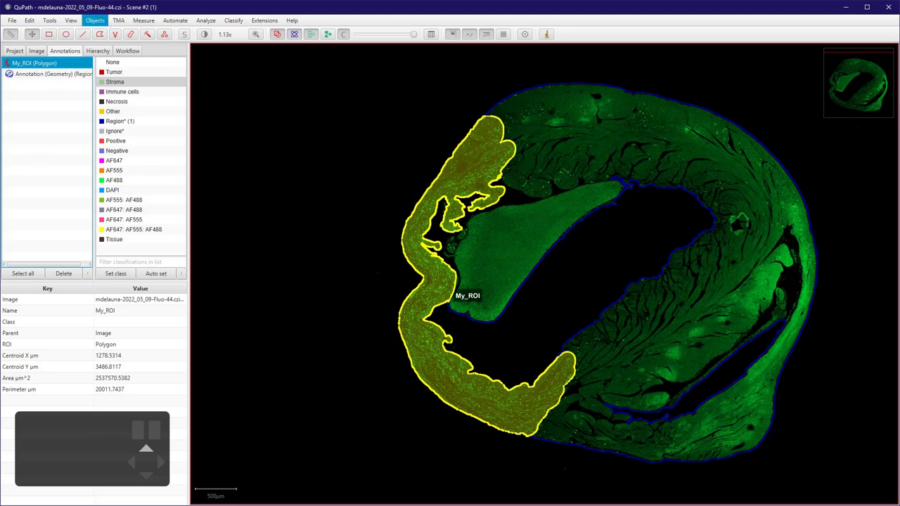
pyautogui.click(95, 20)
pyautogui.moveTo(102, 59)
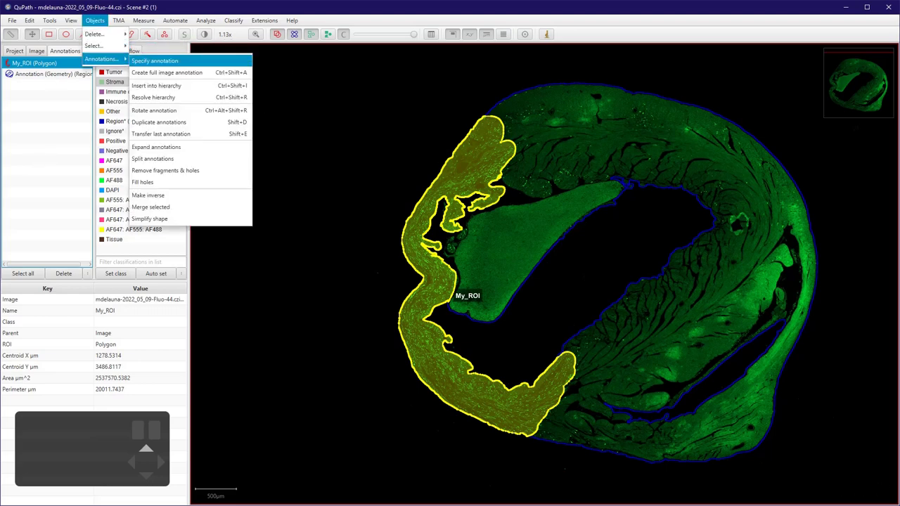
pyautogui.press('Down')
pyautogui.press('Down')
pyautogui.press('Down')
pyautogui.press('Down')
pyautogui.press('Down')
pyautogui.press('Down')
pyautogui.press('Down')
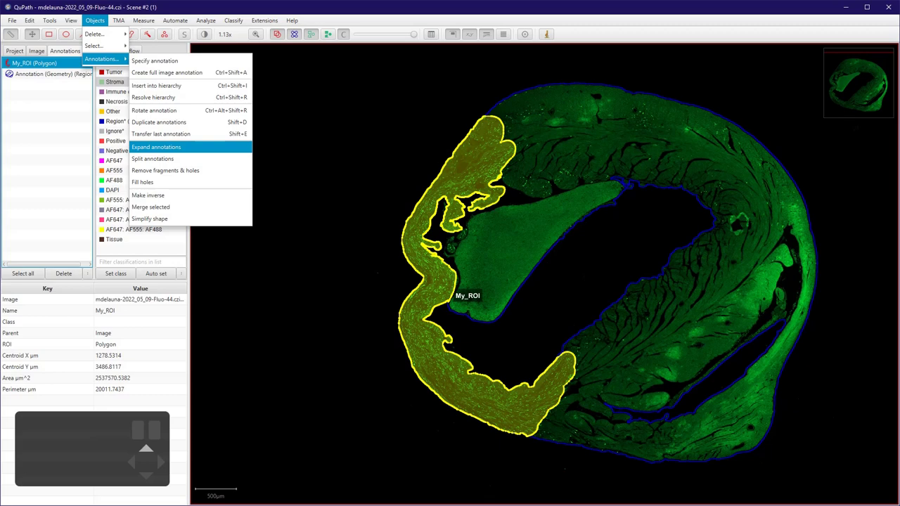
pyautogui.press('Return')
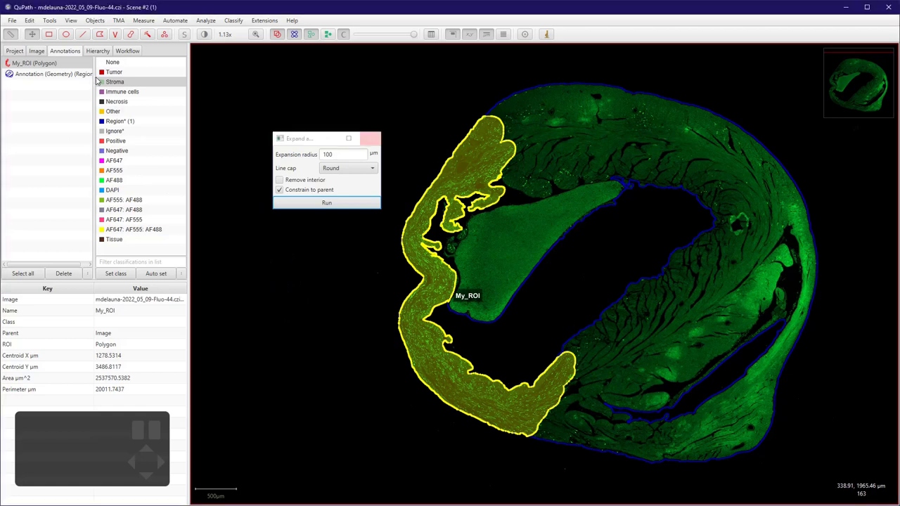
pyautogui.click(370, 138)
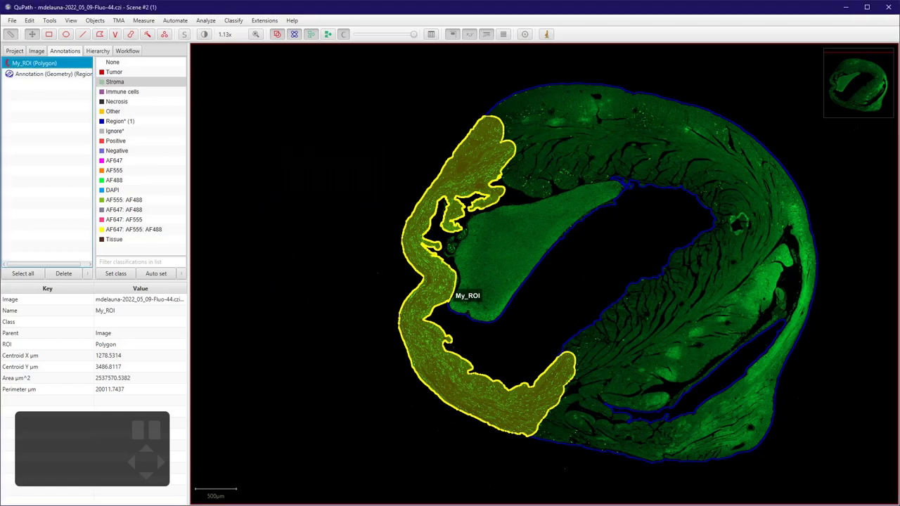
# - Insert the My_ROI annotation into the object hierarchy under the Region* tissue annotation and check its nesting
pyautogui.click(97, 50)
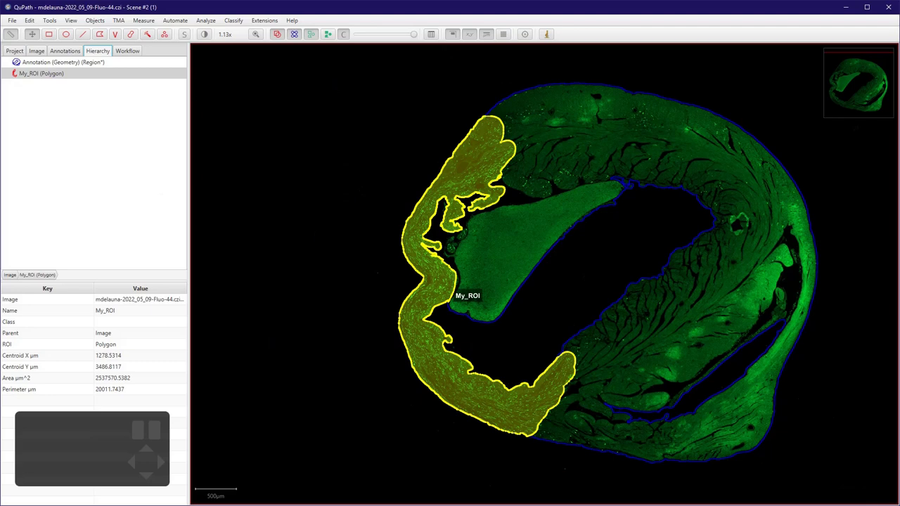
pyautogui.click(65, 51)
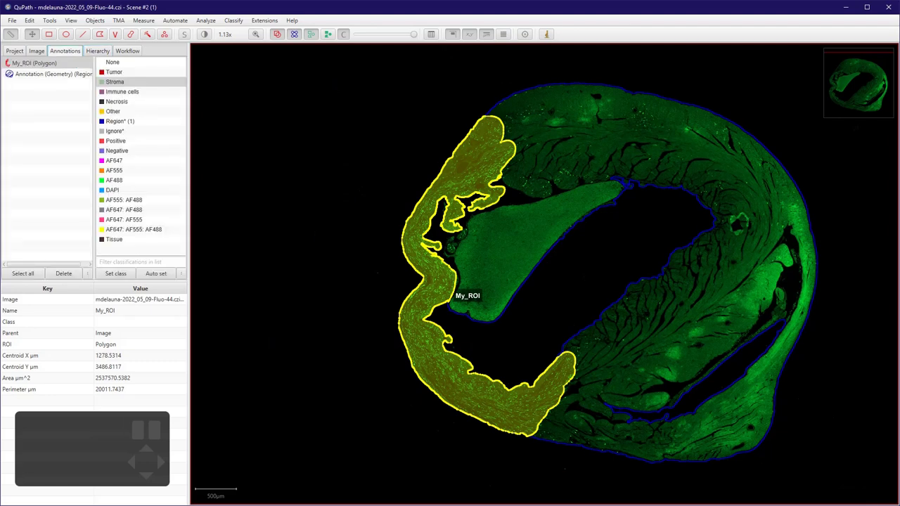
pyautogui.rightClick(26, 64)
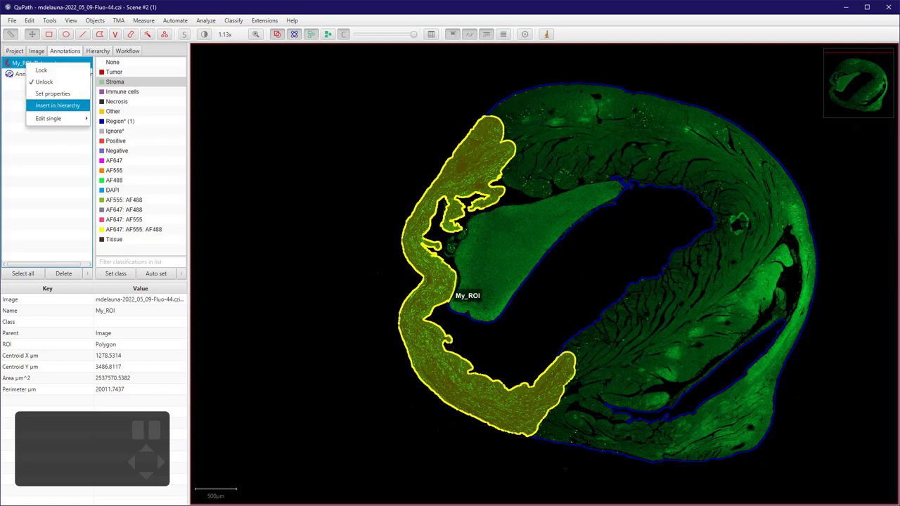
pyautogui.click(58, 104)
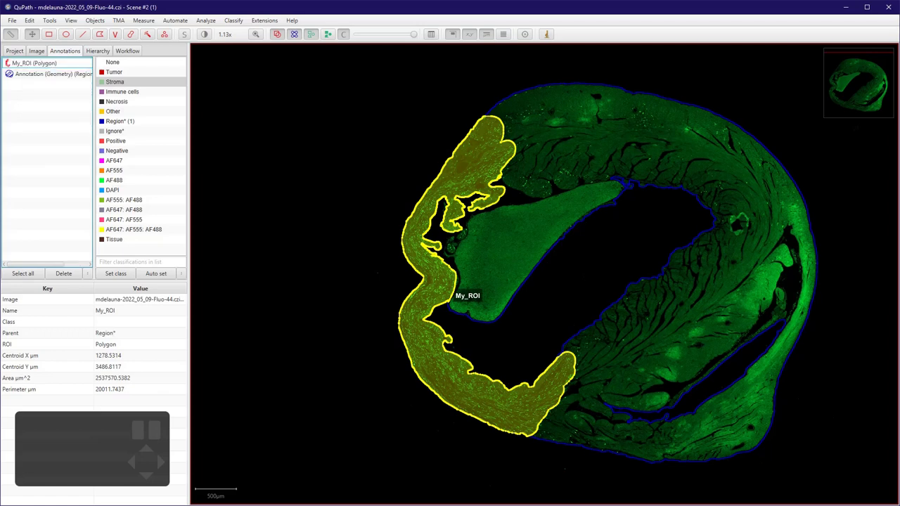
pyautogui.click(98, 51)
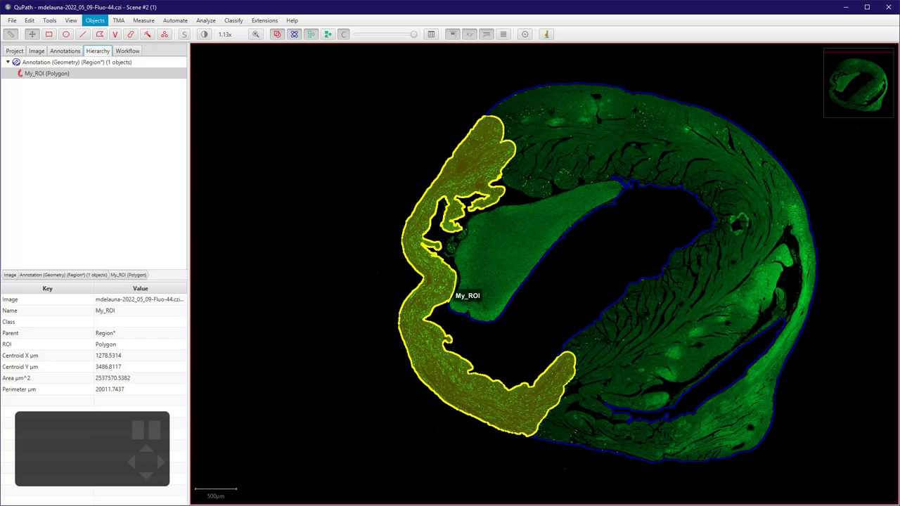
# - Expand the My_ROI annotation by 1000 µm with a Round line cap, without removing the interior or constraining it to the parent
pyautogui.click(95, 21)
pyautogui.moveTo(106, 59)
pyautogui.press('Down')
pyautogui.press('Down')
pyautogui.press('Down')
pyautogui.press('Down')
pyautogui.press('Down')
pyautogui.press('Down')
pyautogui.press('Down')
pyautogui.press('Down')
pyautogui.press('Down')
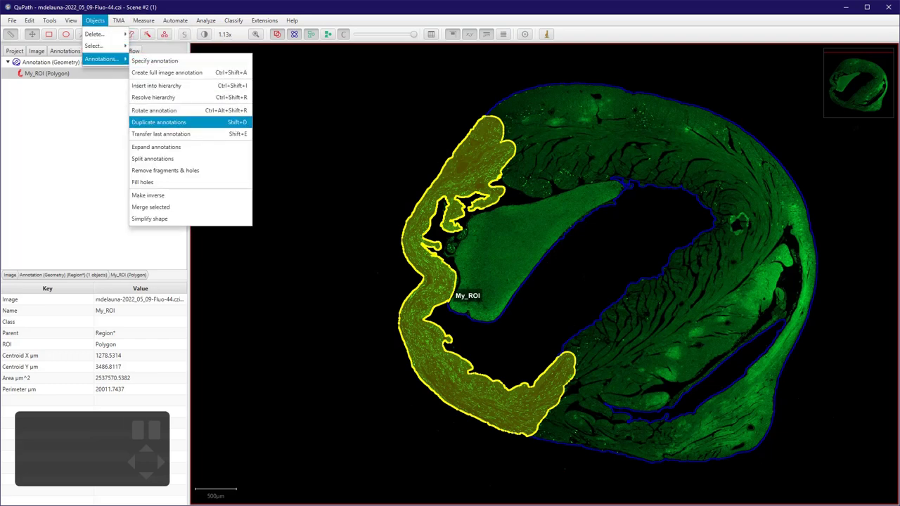
pyautogui.click(157, 147)
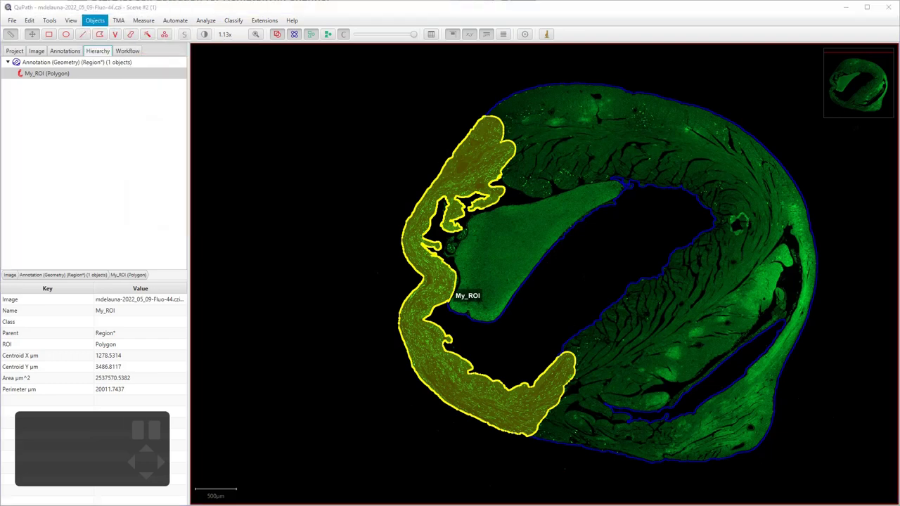
pyautogui.moveTo(310, 141); pyautogui.dragTo(270, 146)
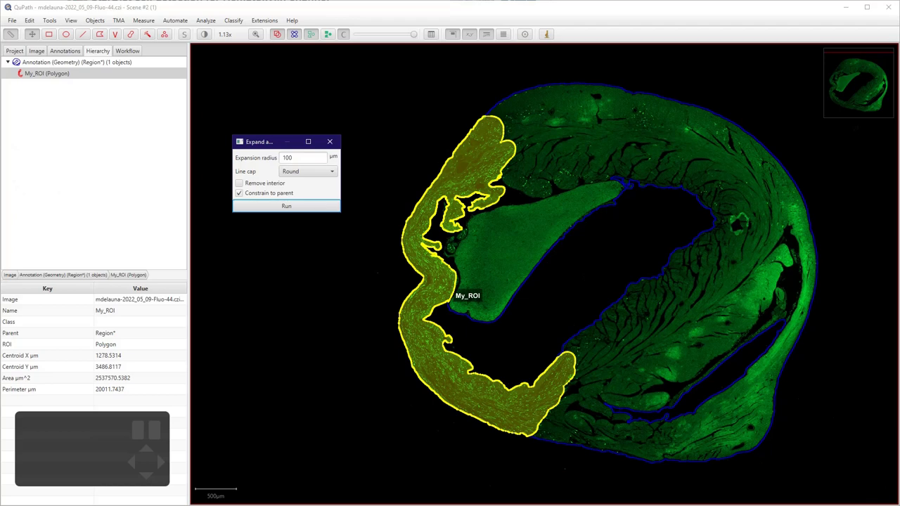
pyautogui.hotkey('shift', 'Tab')
pyautogui.press('space')
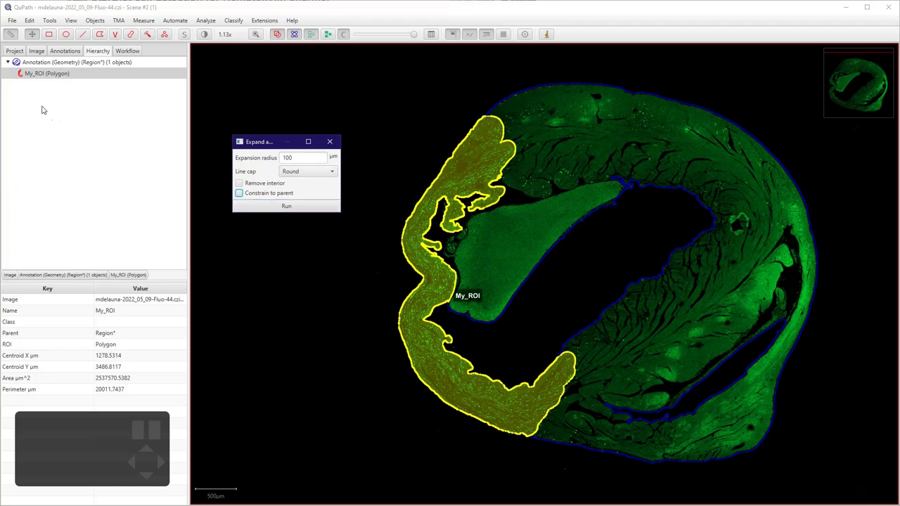
pyautogui.hotkey('shift', 'Tab')
pyautogui.hotkey('shift', 'Tab')
pyautogui.hotkey('shift', 'Tab')
pyautogui.write('0')
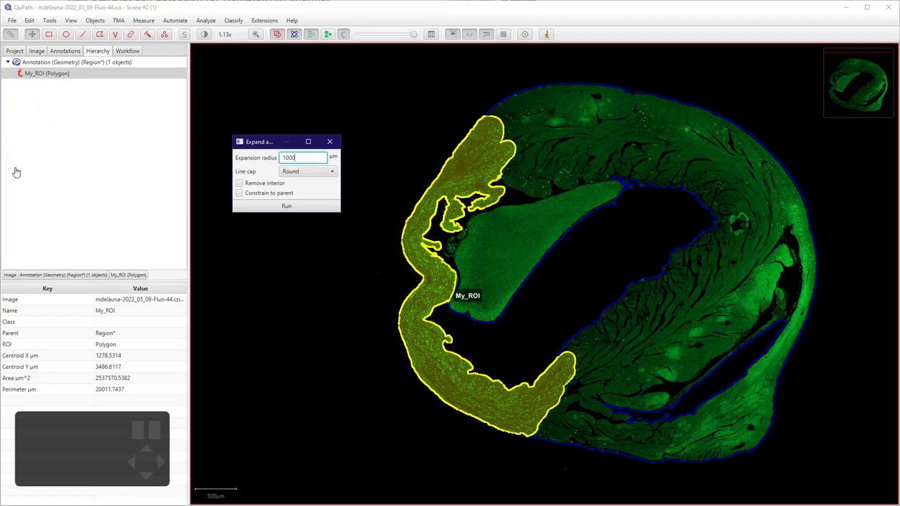
pyautogui.press('Return')
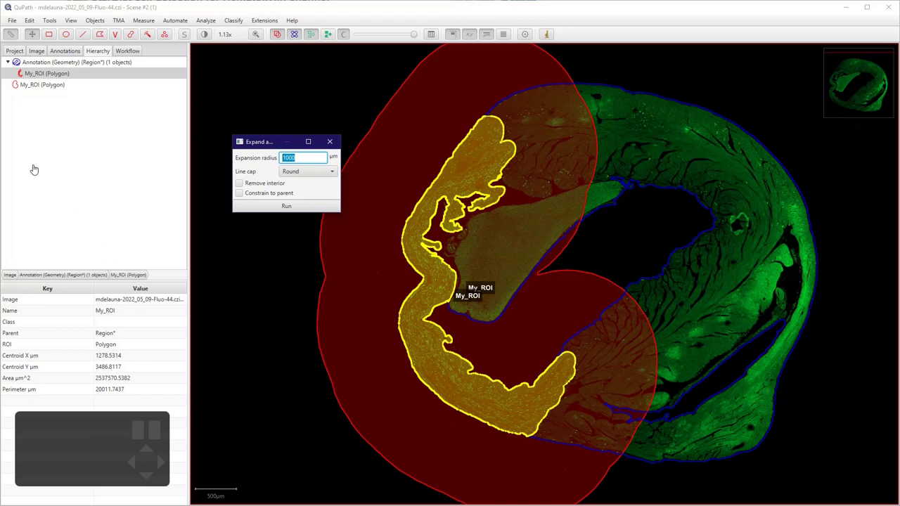
# - Expand the original My_ROI annotation by 1000 µm again, this time constrained to the parent tissue annotation
pyautogui.click(240, 193)
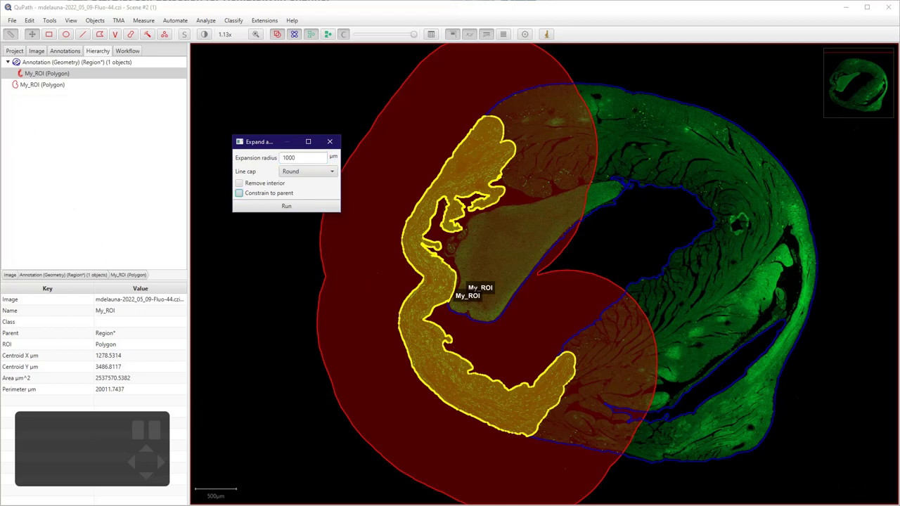
pyautogui.press('space')
pyautogui.press('Tab')
pyautogui.press('space')
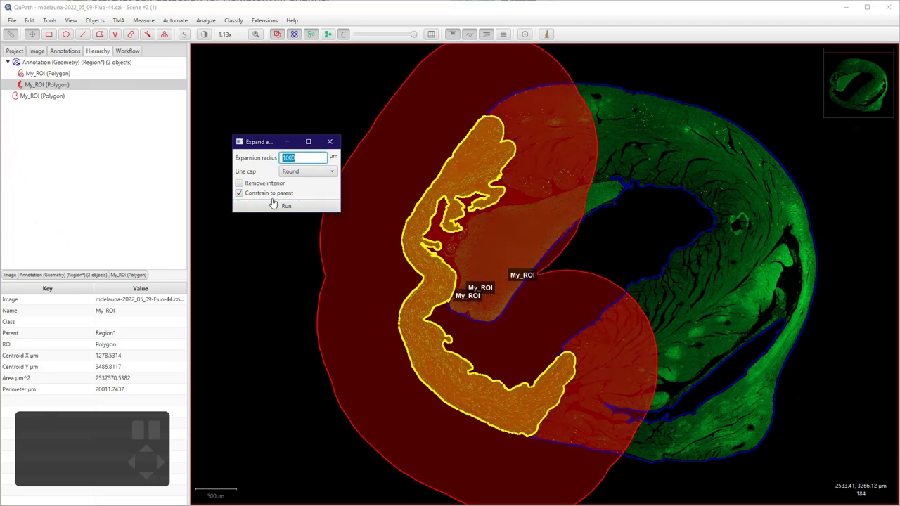
# - Delete the unconstrained expanded My_ROI annotation that extends outside the tissue
pyautogui.click(59, 85)
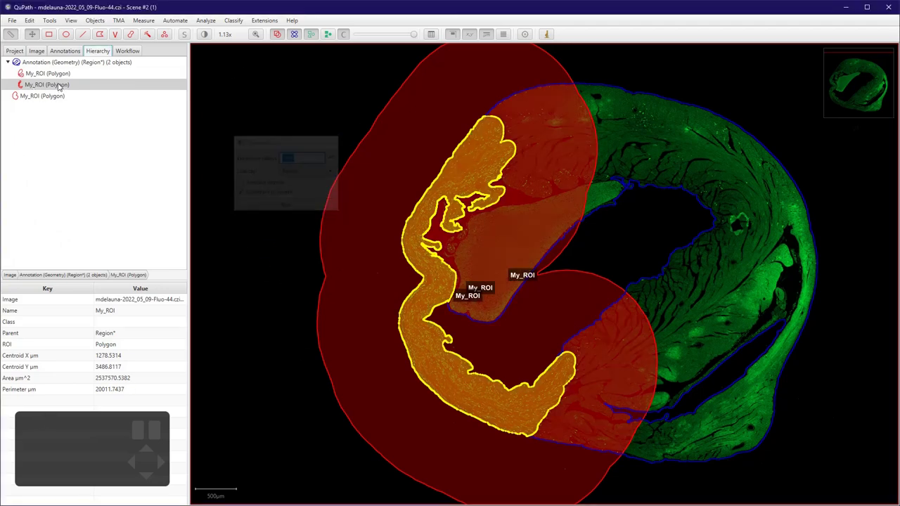
pyautogui.click(53, 96)
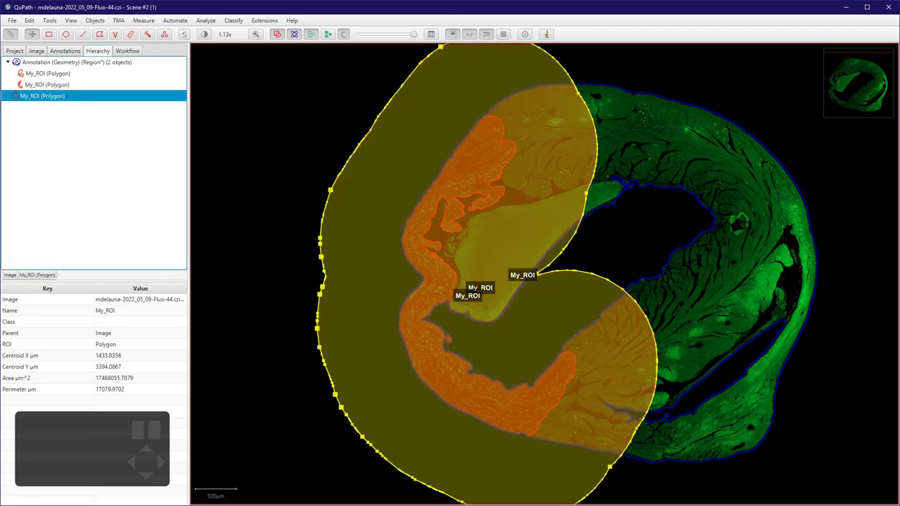
pyautogui.click(65, 51)
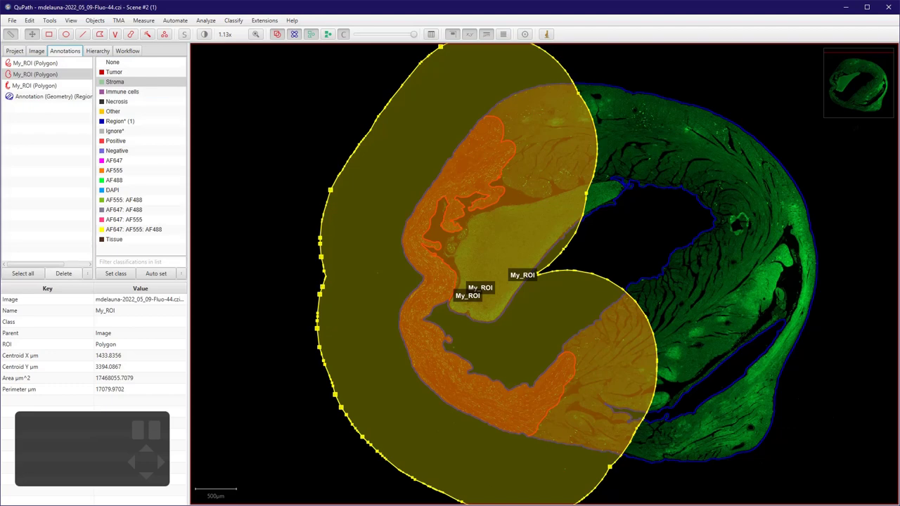
pyautogui.click(64, 273)
pyautogui.press('Return')
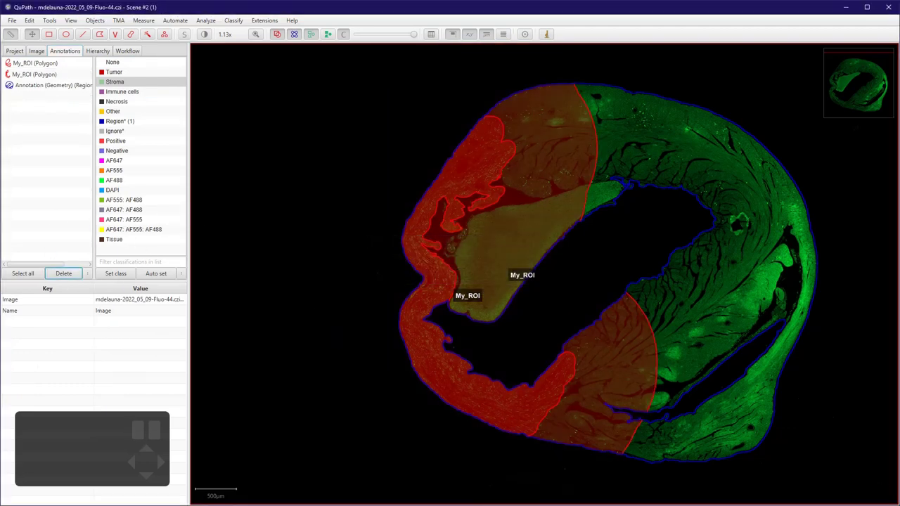
# - Duplicate the original My_ROI annotation outlining the speckled wall
pyautogui.click(34, 75)
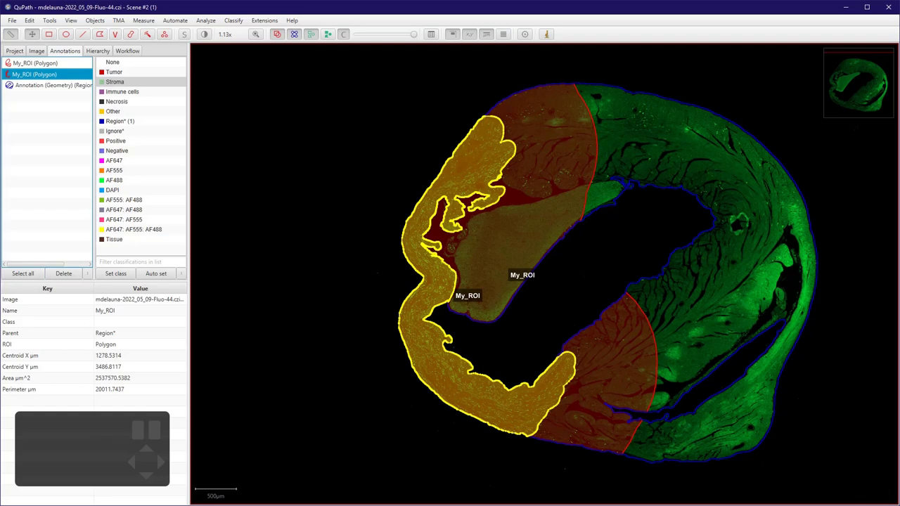
pyautogui.click(35, 63)
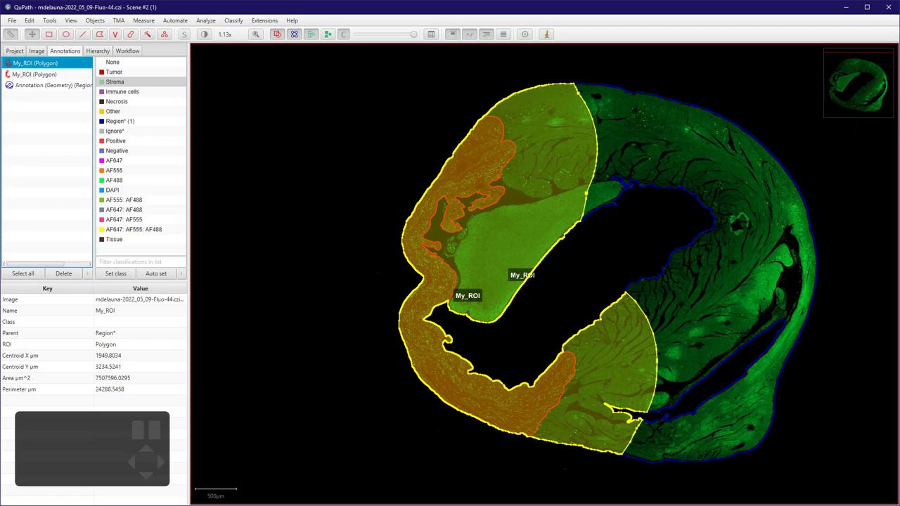
pyautogui.click(37, 75)
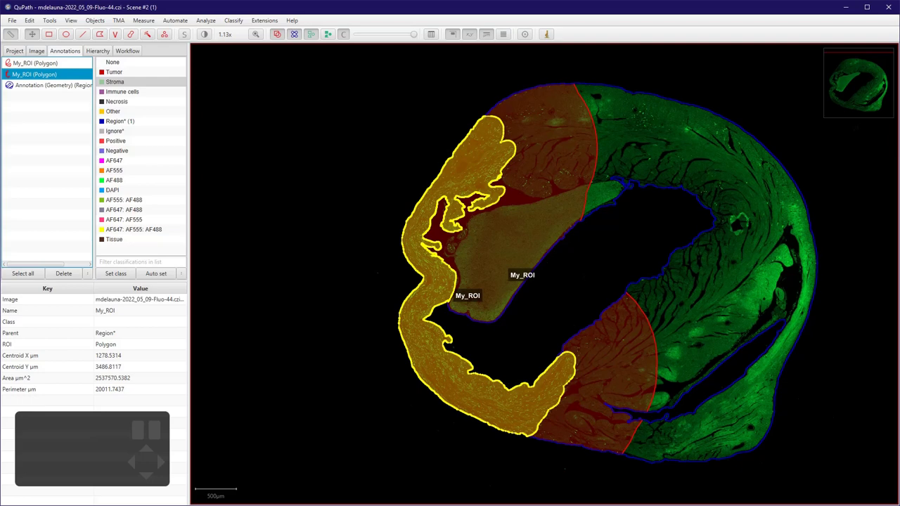
pyautogui.click(95, 20)
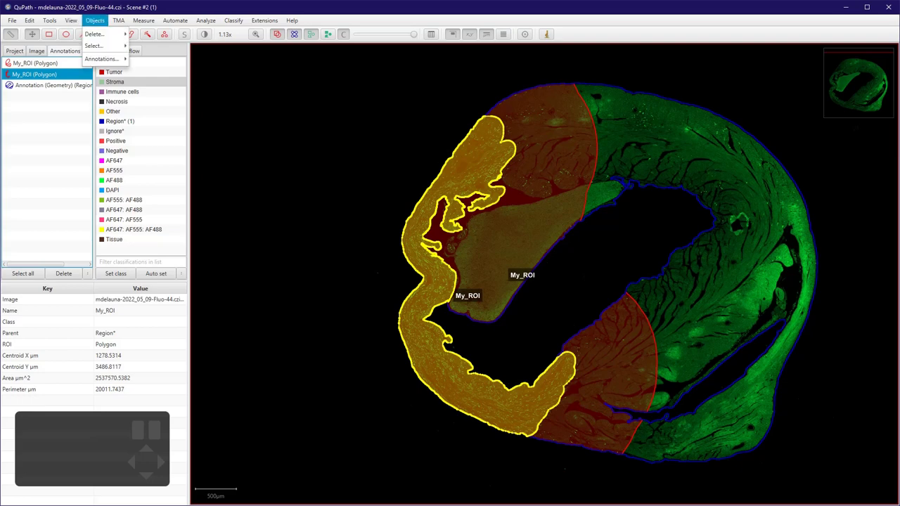
pyautogui.moveTo(102, 59)
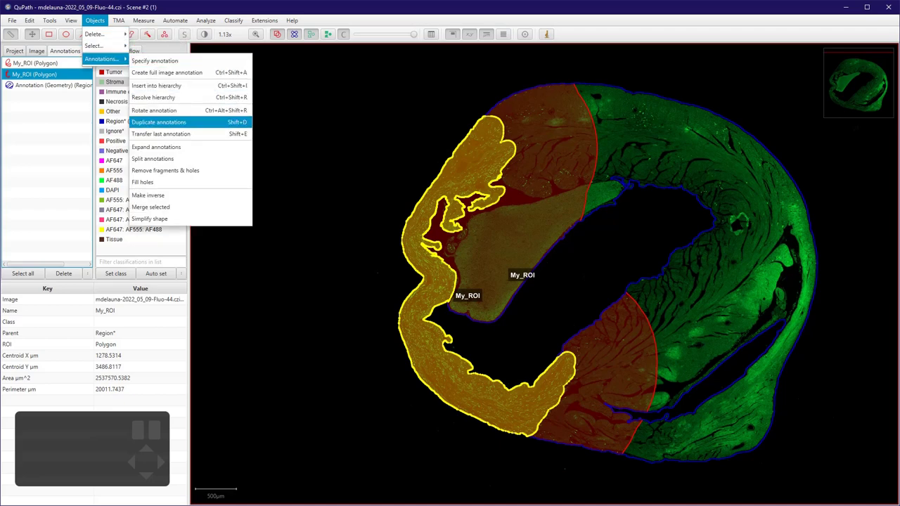
pyautogui.click(161, 122)
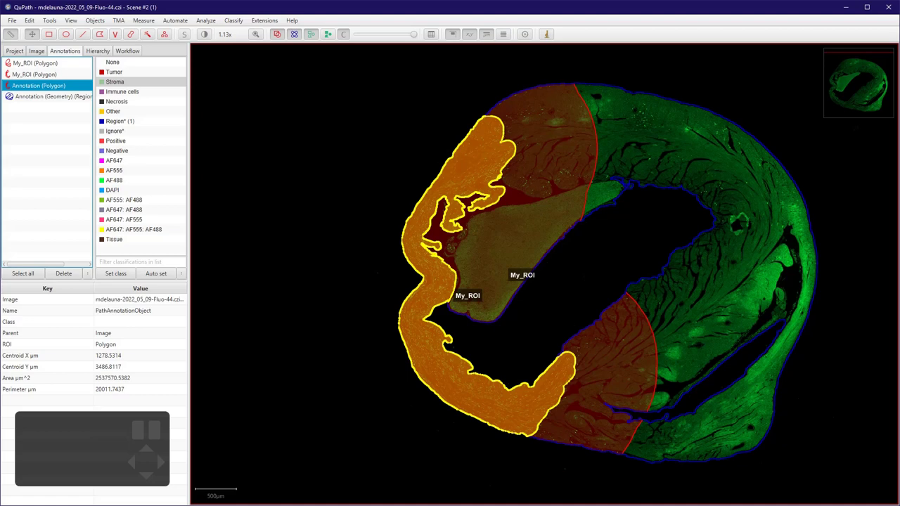
# - Name the unnamed duplicate annotation small_roi in its annotation properties
pyautogui.click(35, 63)
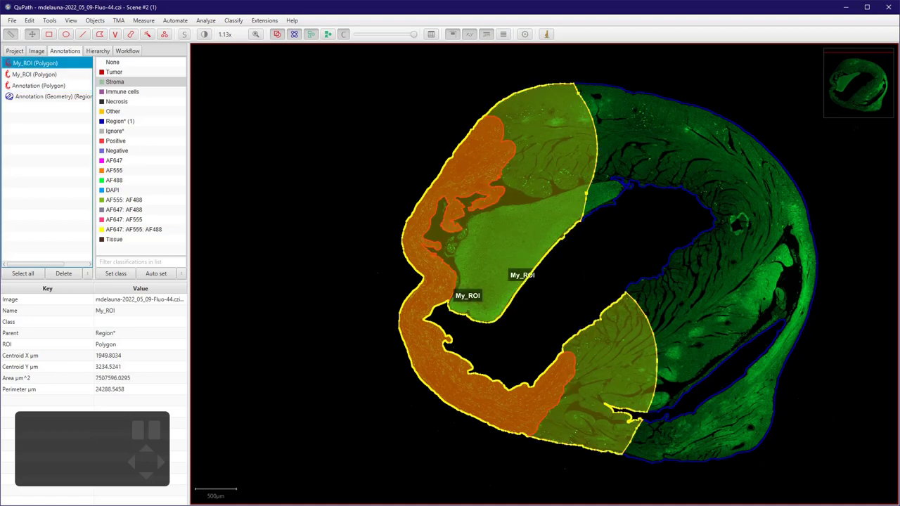
pyautogui.click(39, 85)
pyautogui.rightClick(29, 86)
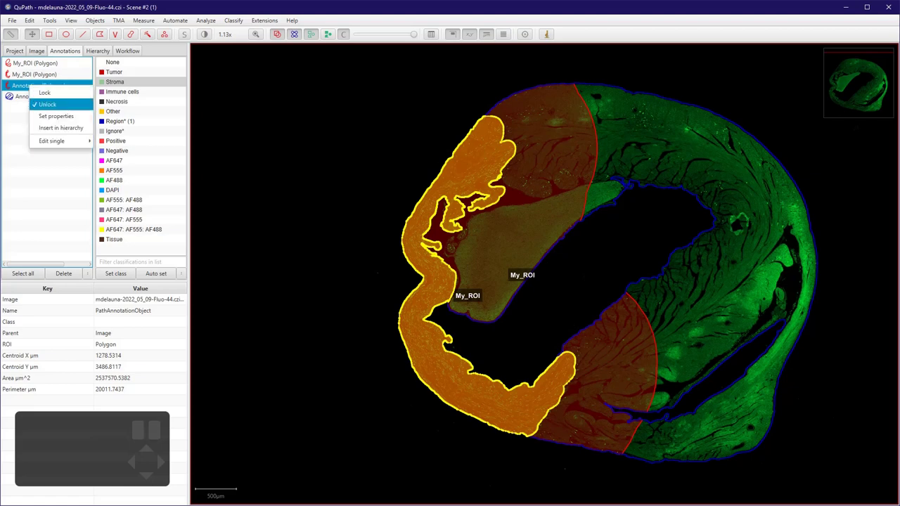
pyautogui.moveTo(53, 141)
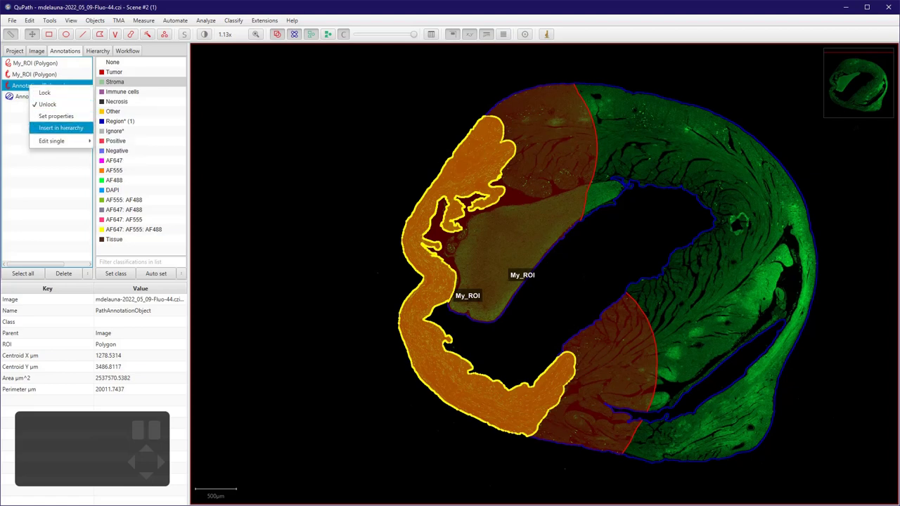
pyautogui.click(55, 116)
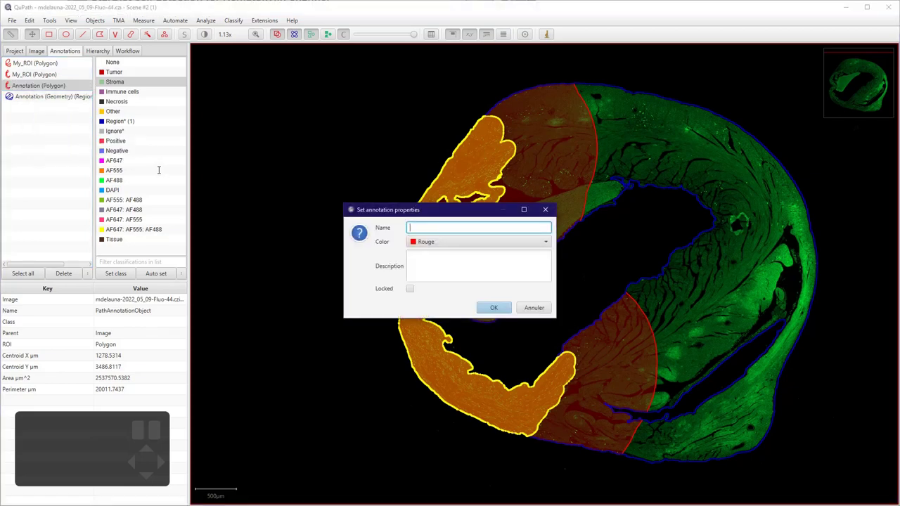
pyautogui.write('small_roi')
pyautogui.click(493, 307)
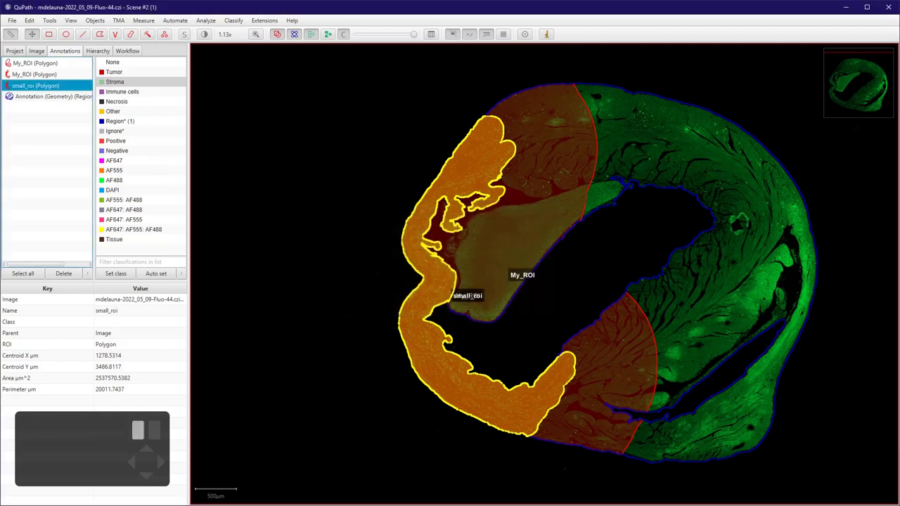
# - Rename the larger, expanded My_ROI annotation as expanded_roi
pyautogui.click(36, 62)
pyautogui.rightClick(32, 64)
pyautogui.click(55, 95)
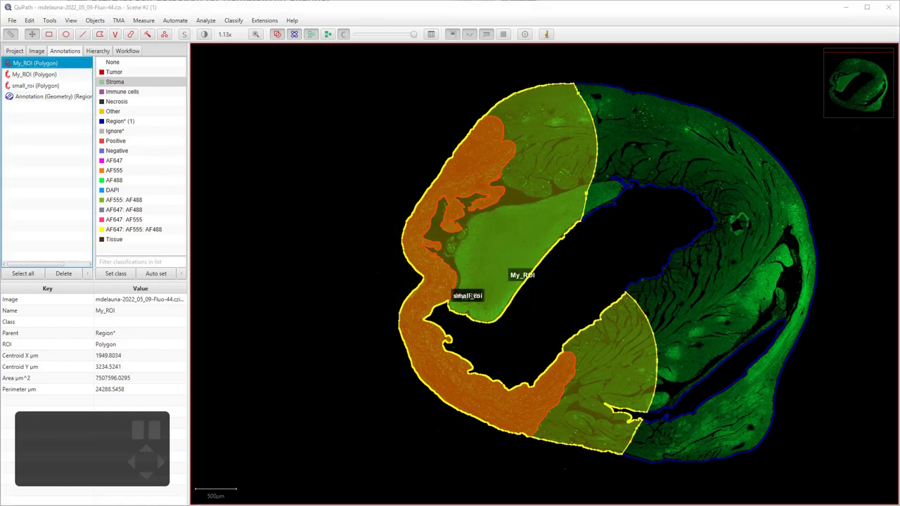
pyautogui.write('expa')
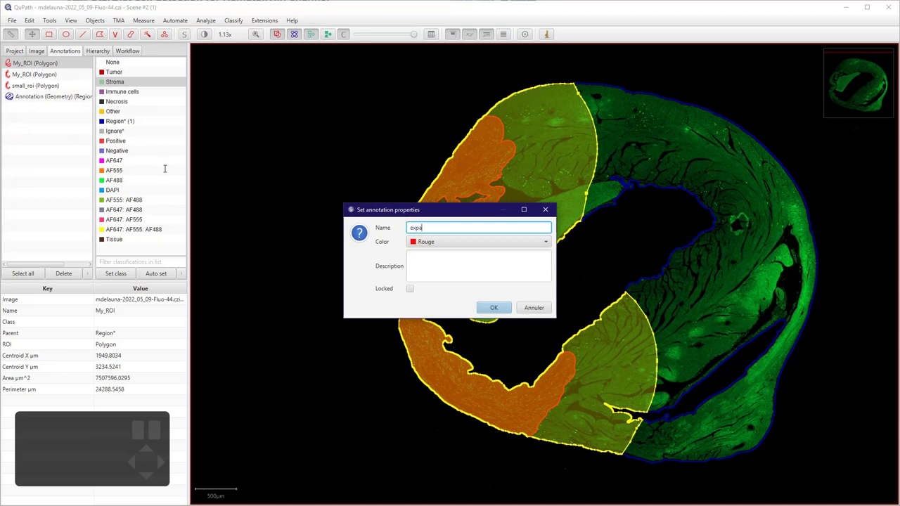
pyautogui.write('nded_roi')
pyautogui.press('Return')
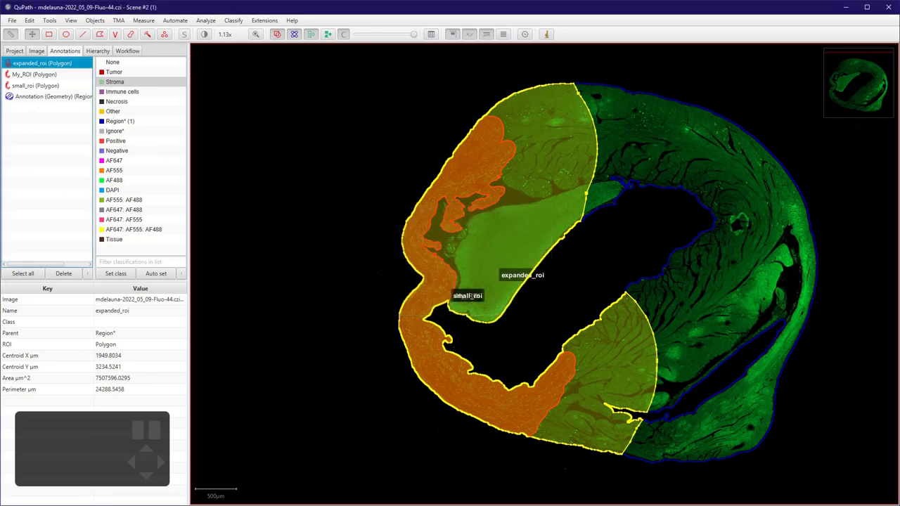
# - Review the single-annotation edits for small_roi and the merge, subtract and intersect options for small_roi together with expanded_roi
pyautogui.click(35, 86)
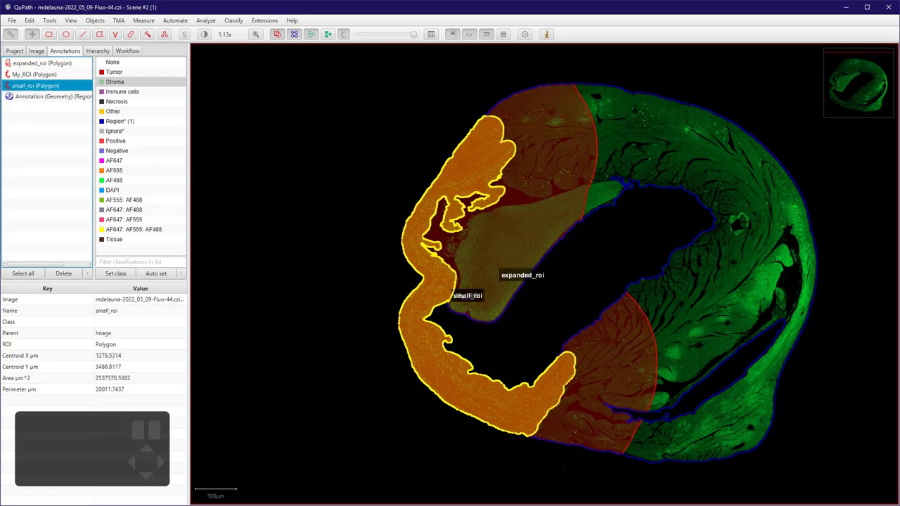
pyautogui.click(42, 63)
pyautogui.click(35, 86)
pyautogui.rightClick(42, 86)
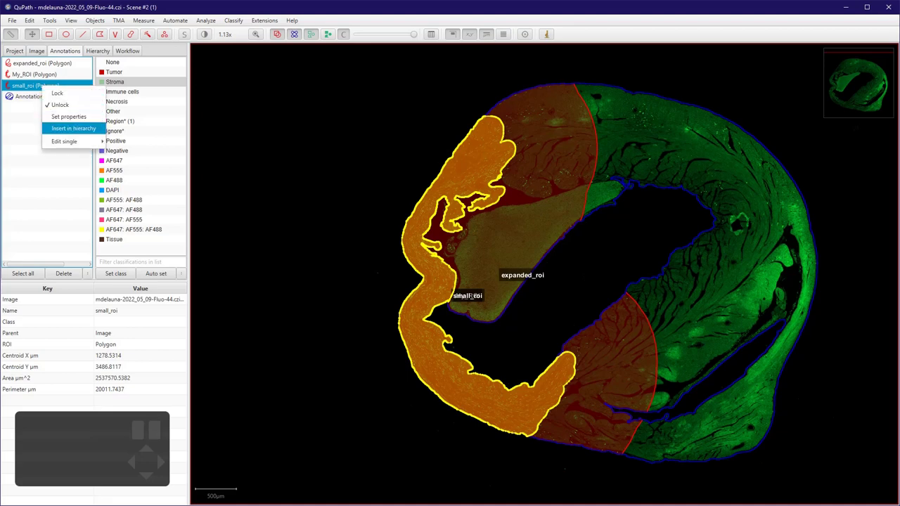
pyautogui.moveTo(64, 142)
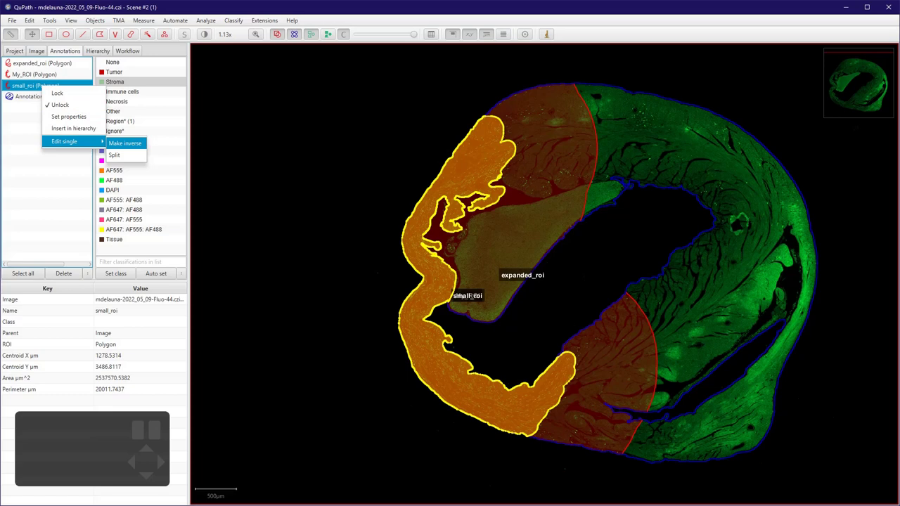
pyautogui.click(125, 143)
pyautogui.press('ctrl')
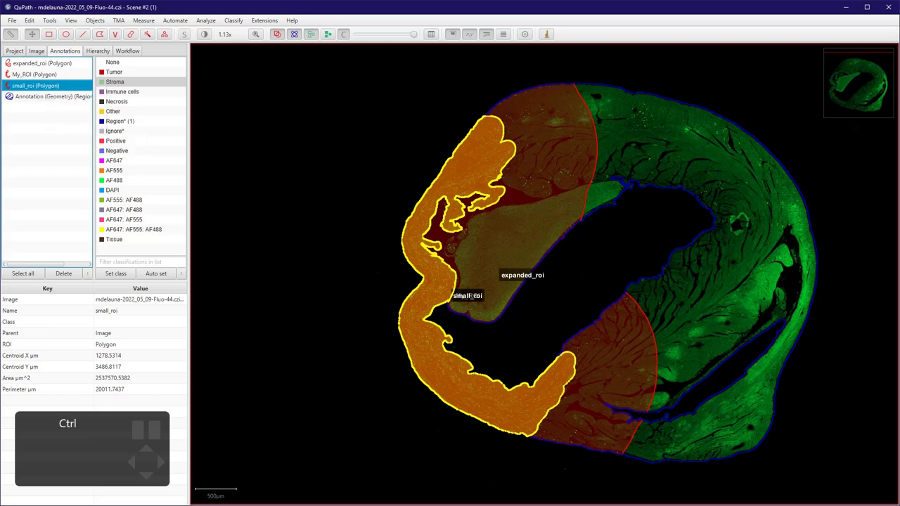
pyautogui.keyDown('ctrl'); pyautogui.click(42, 63); pyautogui.keyUp('ctrl')
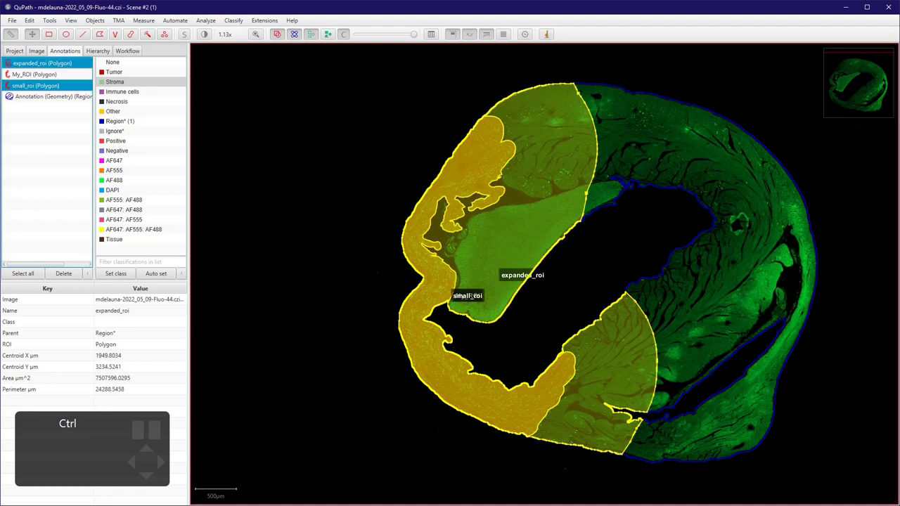
pyautogui.rightClick(28, 64)
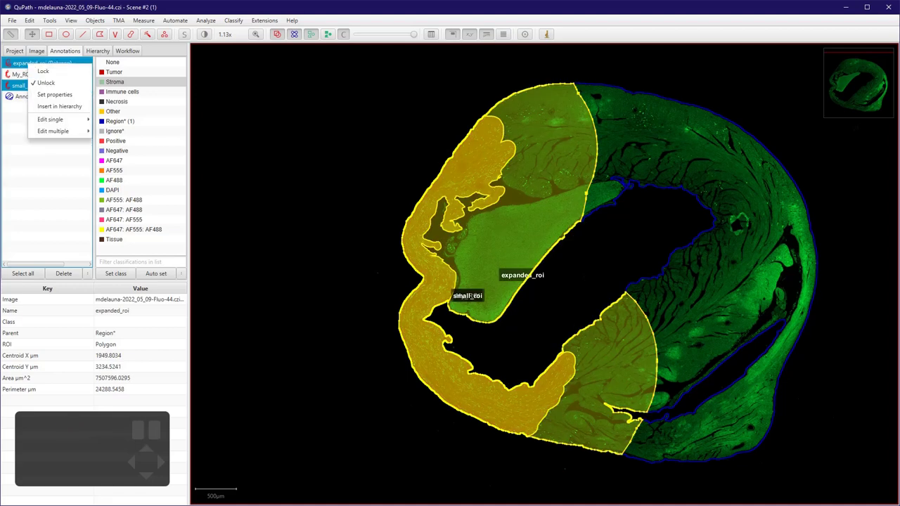
pyautogui.moveTo(60, 131)
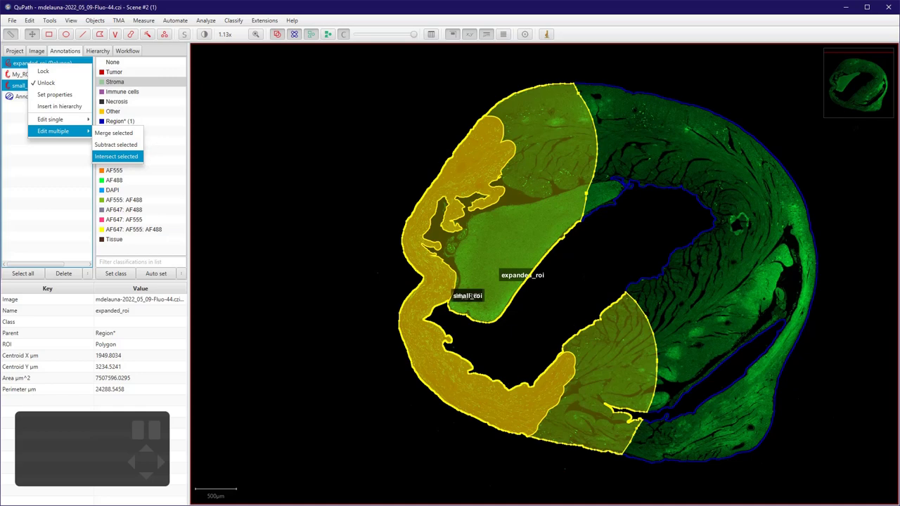
pyautogui.click(117, 157)
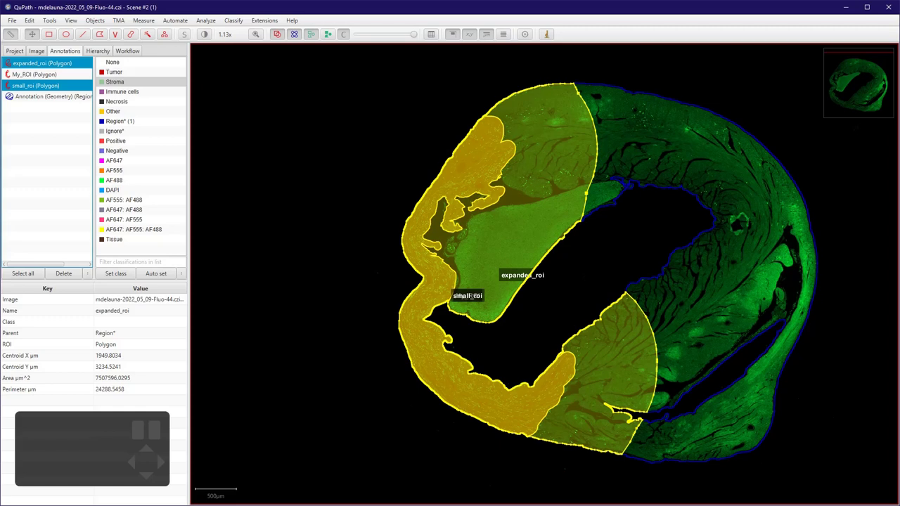
# - Subtract small_roi from expanded_roi, selecting small_roi first and adding expanded_roi to the selection
pyautogui.click(46, 96)
pyautogui.click(37, 86)
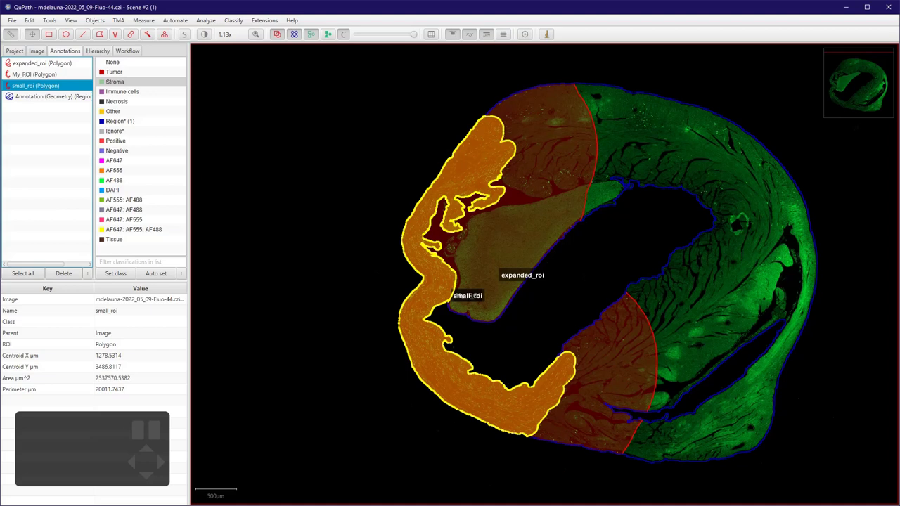
pyautogui.press('ctrl')
pyautogui.keyDown('ctrl'); pyautogui.click(470, 296); pyautogui.keyUp('ctrl')
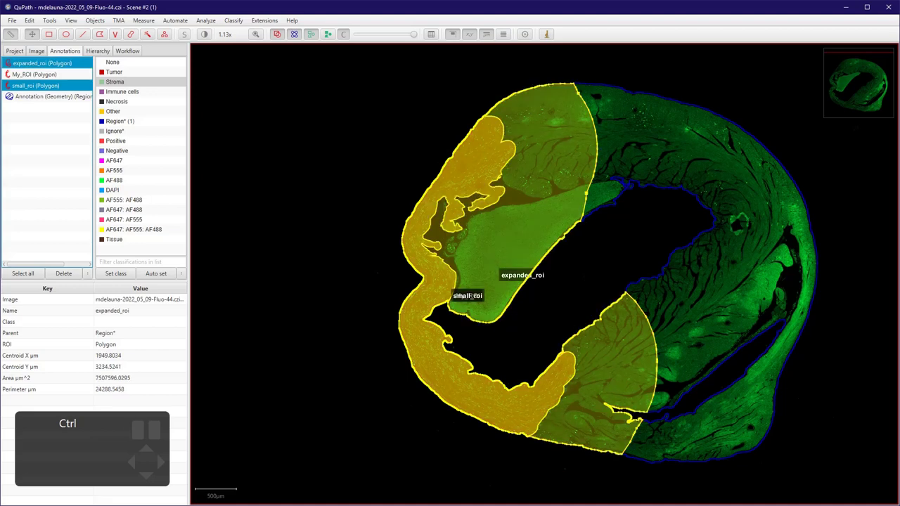
pyautogui.rightClick(44, 64)
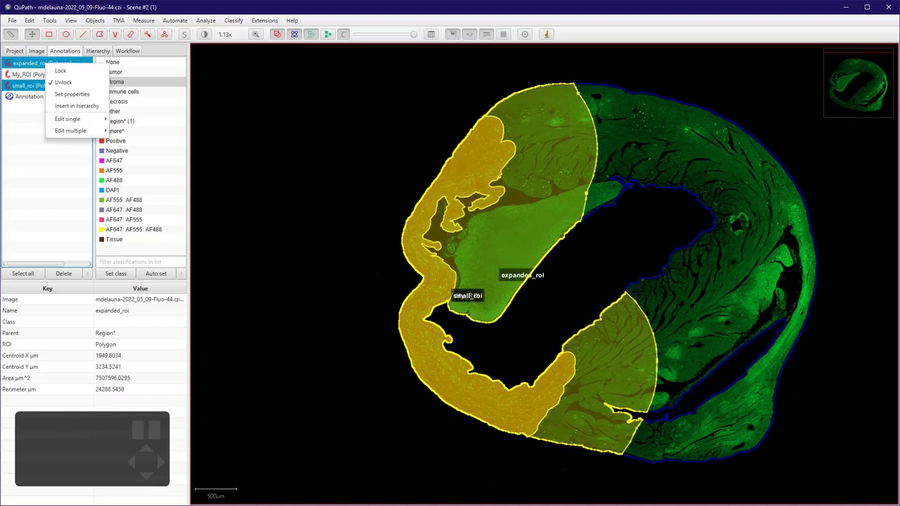
pyautogui.moveTo(73, 130)
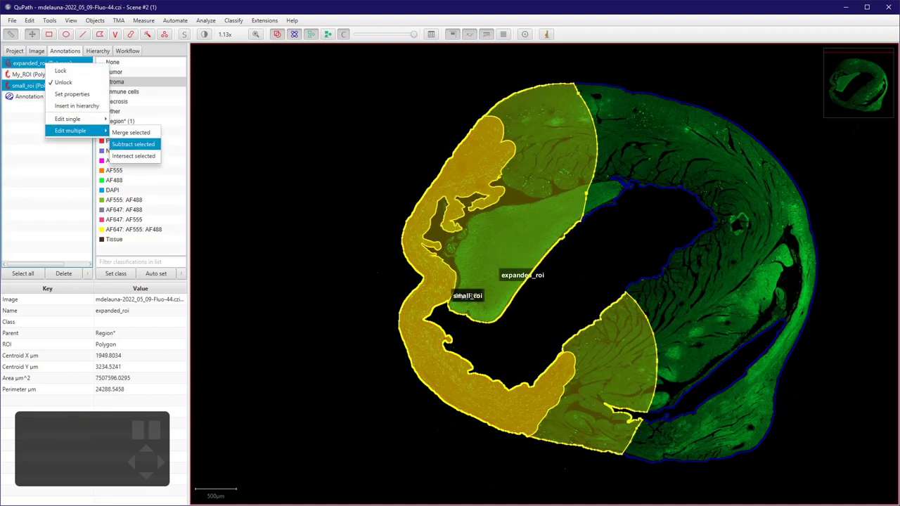
pyautogui.click(133, 144)
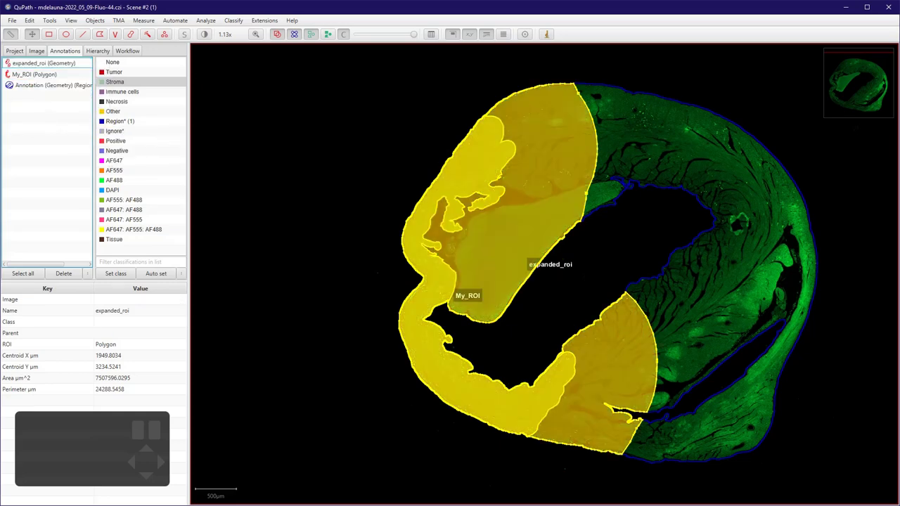
# - Compare the expanded_roi, My_ROI and Region* annotations in turn and examine the border zone's edges along the wall up close
pyautogui.click(35, 74)
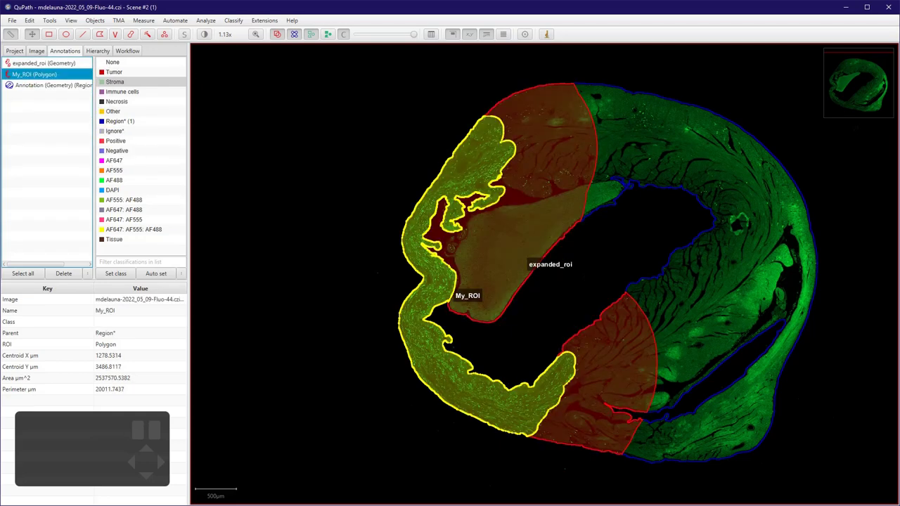
pyautogui.click(43, 63)
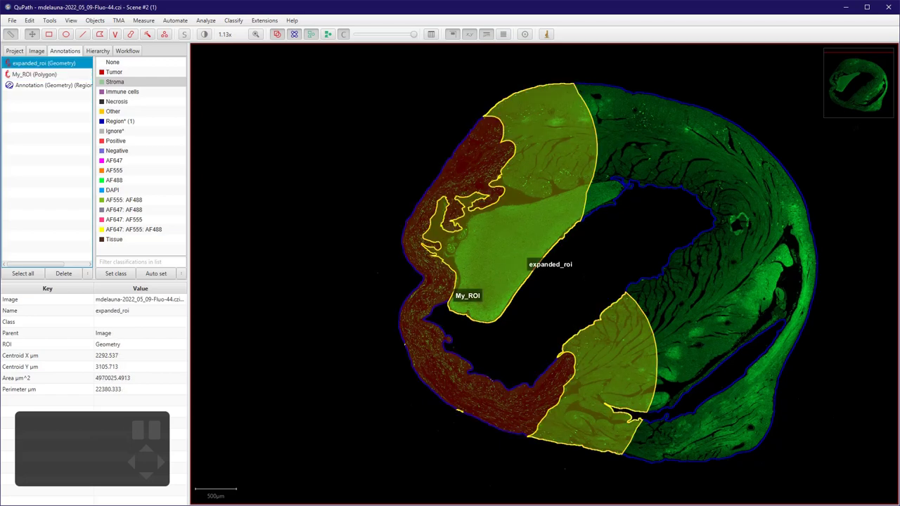
pyautogui.click(34, 74)
pyautogui.click(42, 63)
pyautogui.scroll(4, 205, 360)
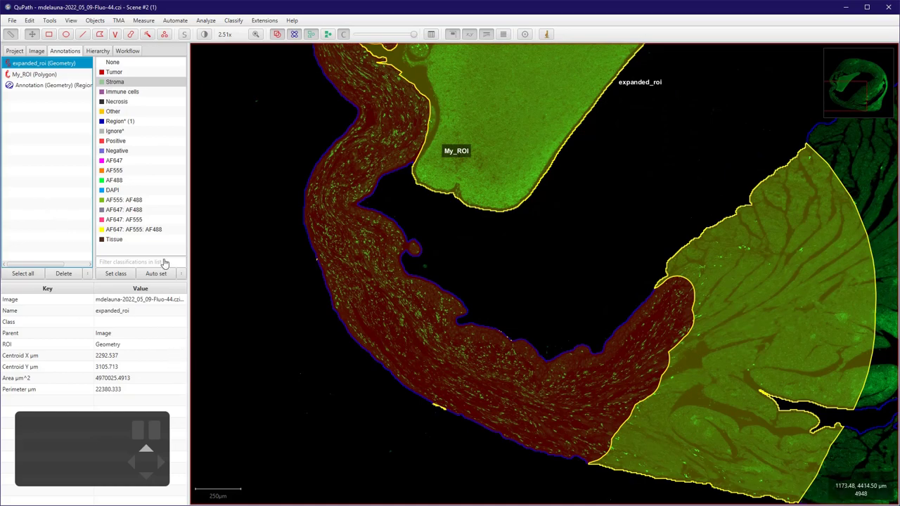
pyautogui.scroll(-6, 234, 283)
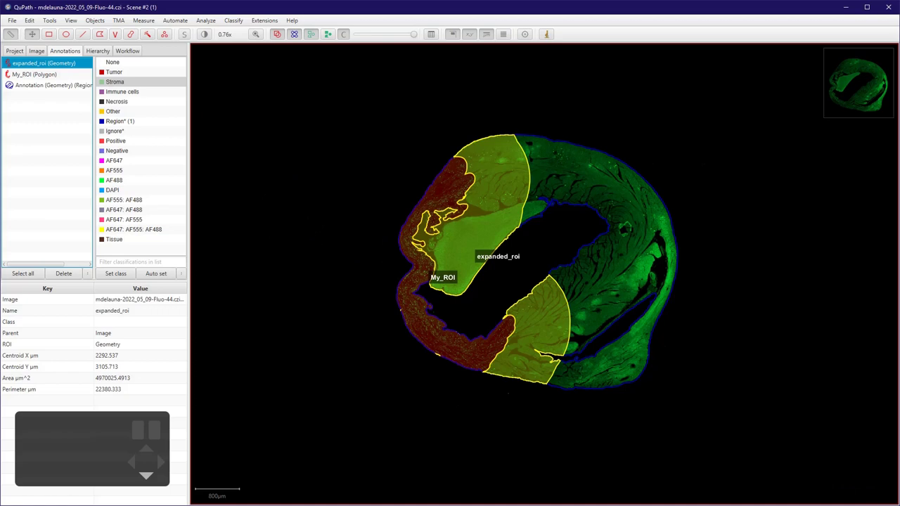
pyautogui.click(53, 85)
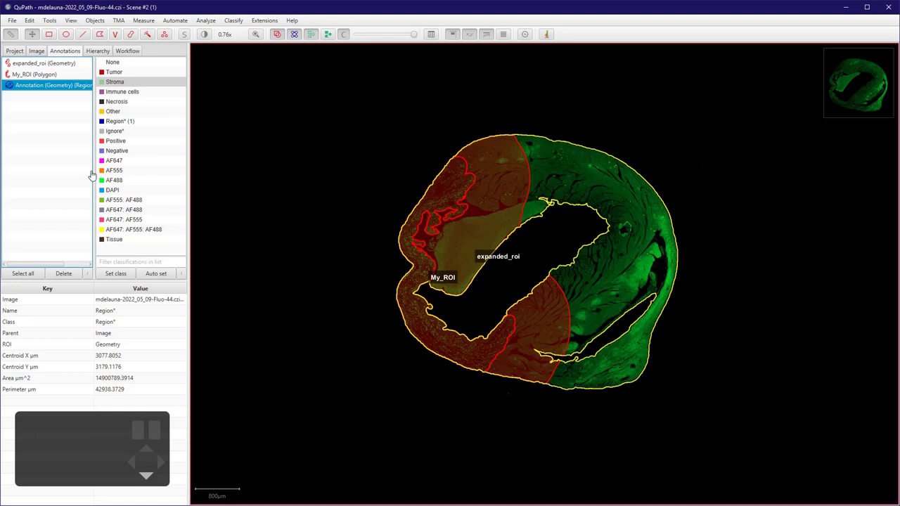
pyautogui.click(35, 75)
pyautogui.click(44, 63)
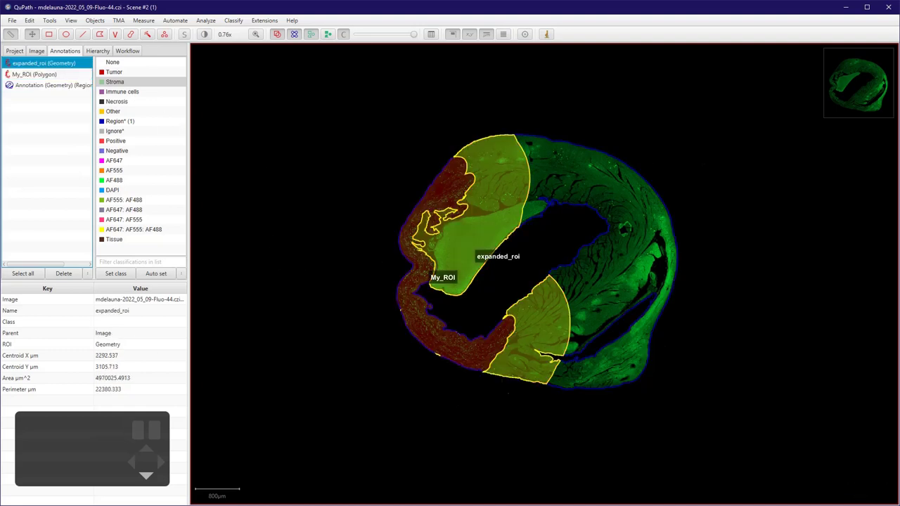
pyautogui.press('Down')
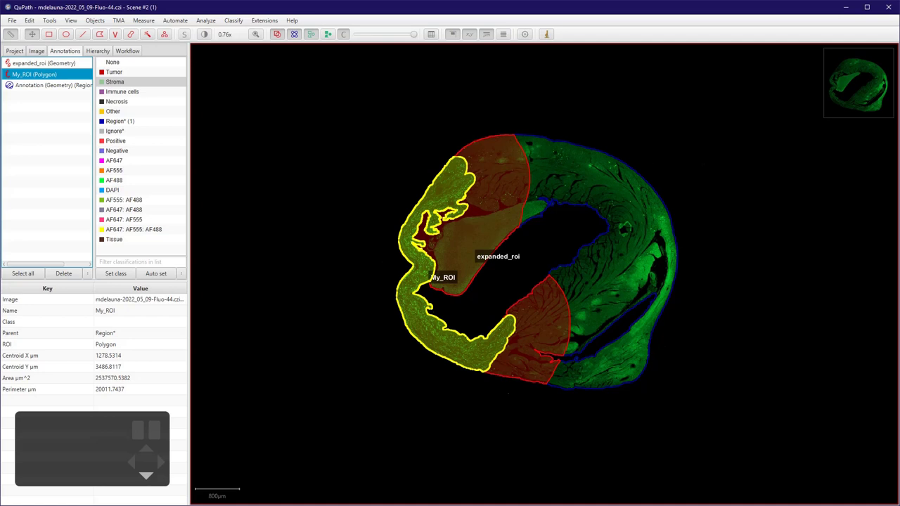
pyautogui.press('Down')
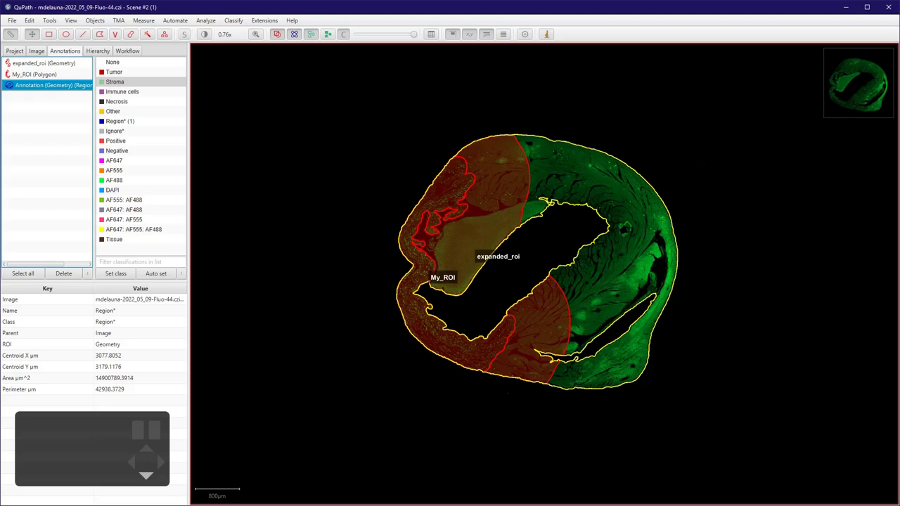
# - Duplicate the expanded_roi annotation
pyautogui.press('Up')
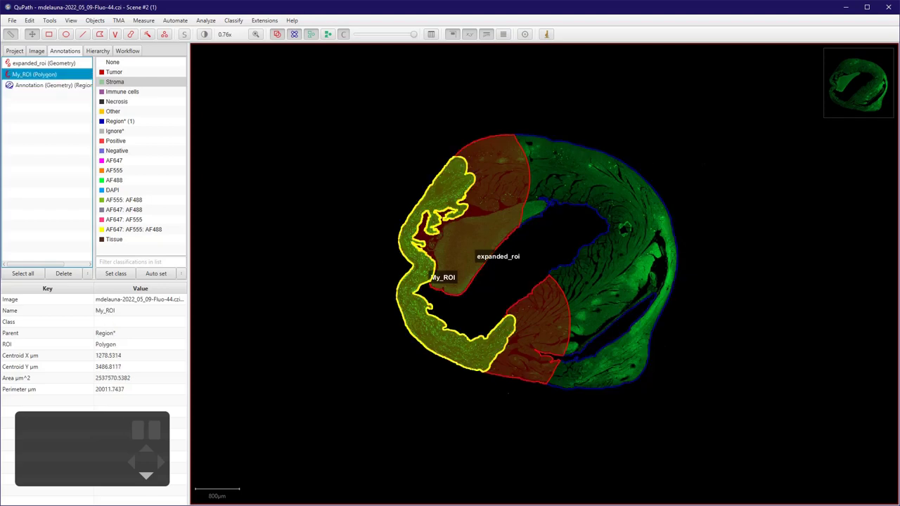
pyautogui.press('Up')
pyautogui.press('Down')
pyautogui.press('Up')
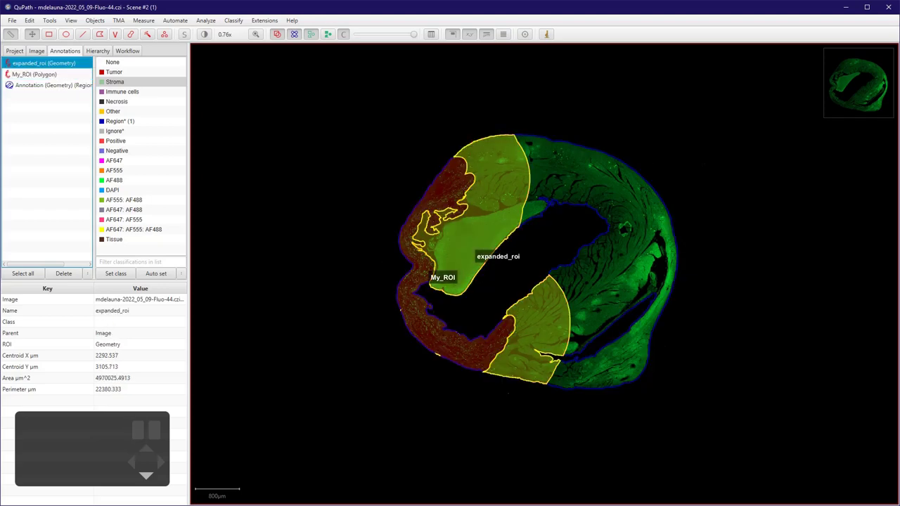
pyautogui.click(95, 20)
pyautogui.moveTo(104, 59)
pyautogui.press('Down')
pyautogui.press('Down')
pyautogui.press('Down')
pyautogui.press('Down')
pyautogui.press('Down')
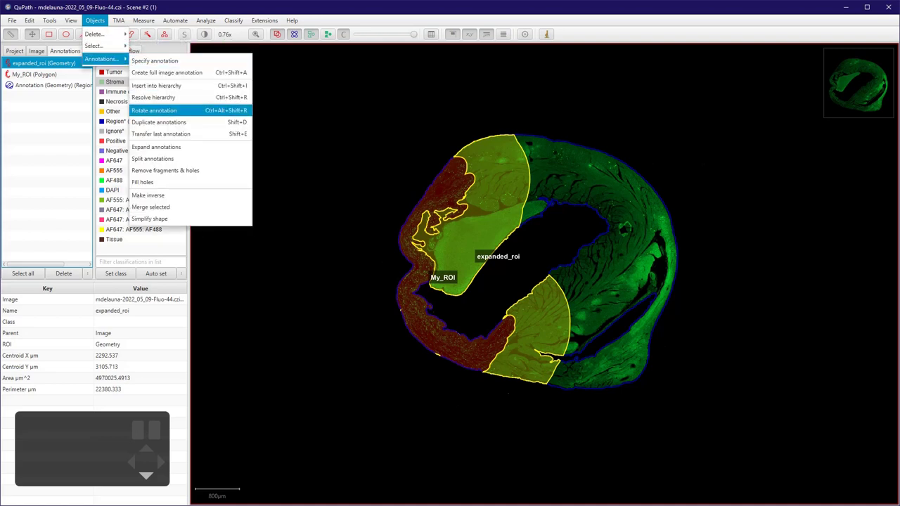
pyautogui.press('Return')
# - Duplicate the My_ROI annotation
pyautogui.click(35, 74)
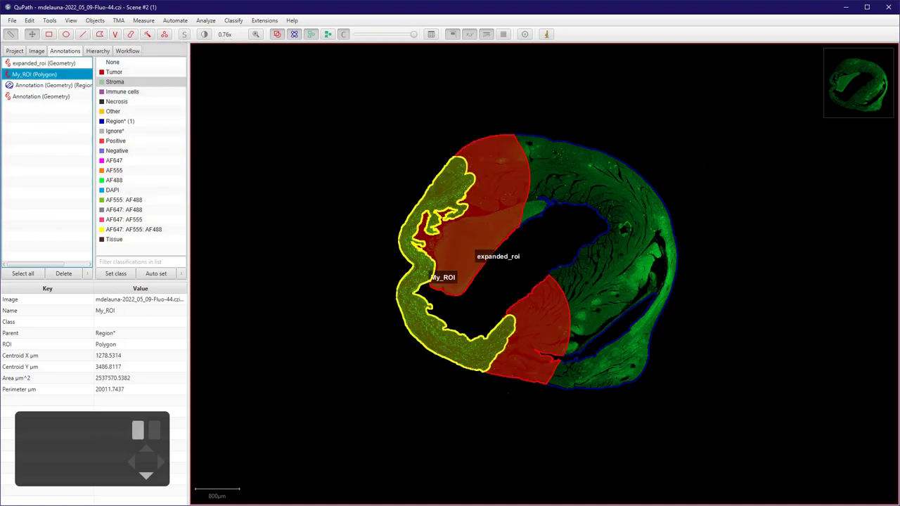
pyautogui.click(95, 20)
pyautogui.moveTo(95, 47)
pyautogui.press('Left')
pyautogui.press('Down')
pyautogui.press('Right')
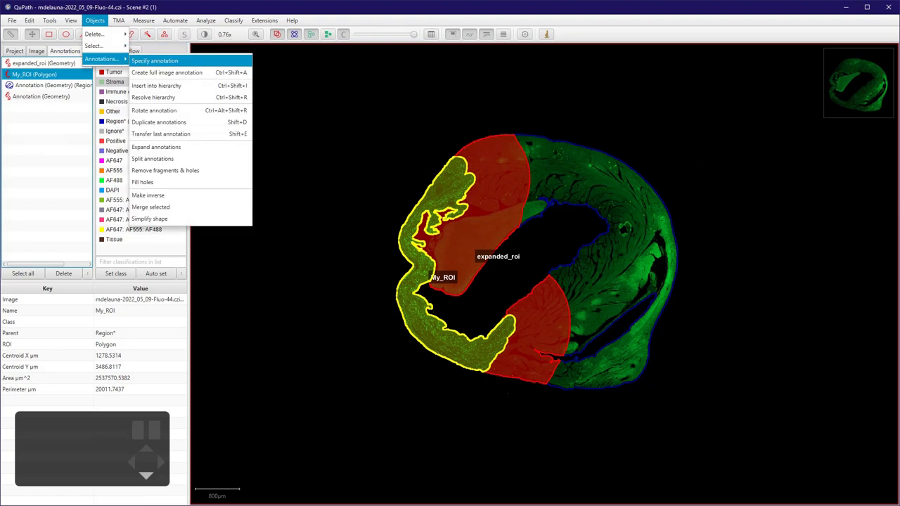
pyautogui.press('Down')
pyautogui.press('Down')
pyautogui.press('Down')
pyautogui.press('Down')
pyautogui.press('Down')
pyautogui.press('Return')
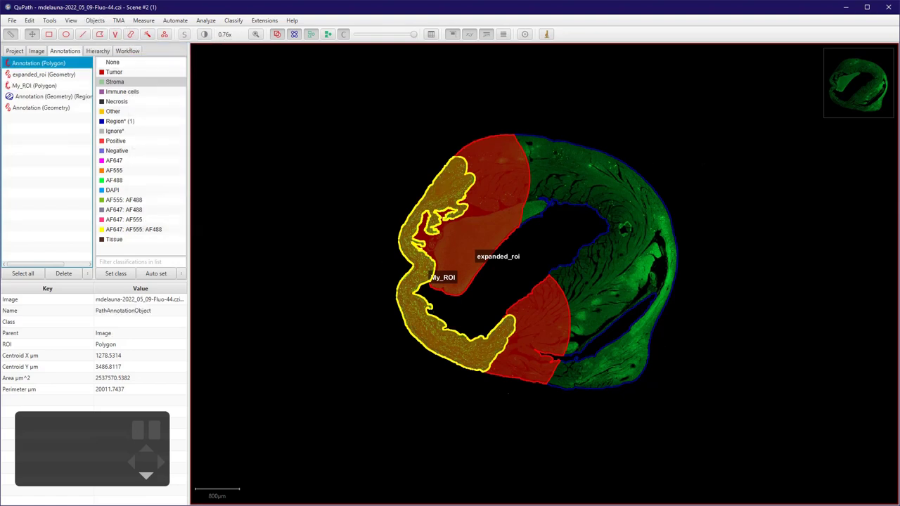
# - Subtract the unnamed duplicates of expanded_roi and My_ROI from the Region* tissue annotation, adding Region* to the selection last
pyautogui.press('Down')
pyautogui.press('Down')
pyautogui.press('Down')
pyautogui.press('Down')
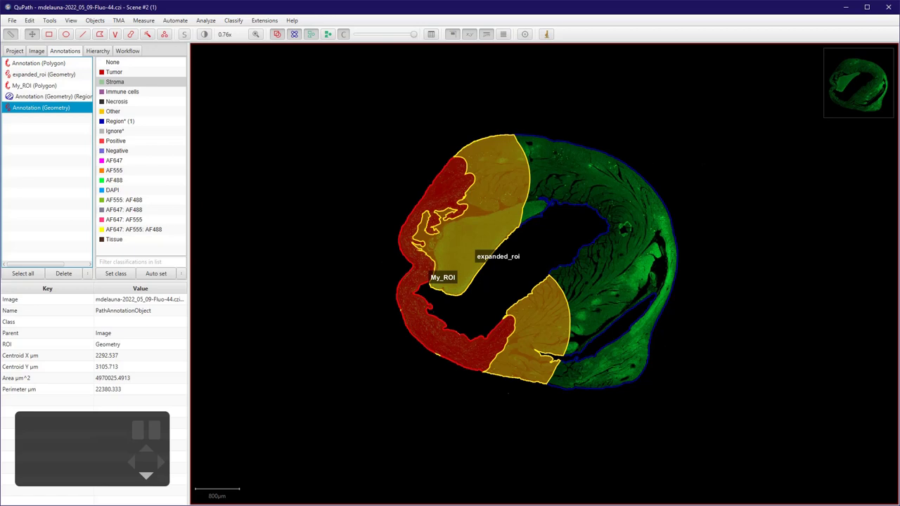
pyautogui.press('ctrl')
pyautogui.keyDown('ctrl'); pyautogui.click(38, 63); pyautogui.keyUp('ctrl')
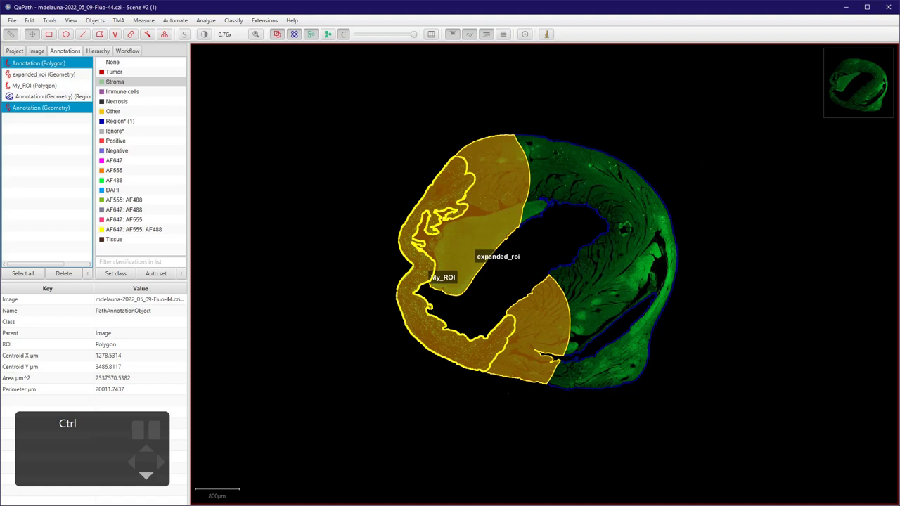
pyautogui.keyDown('ctrl'); pyautogui.click(53, 97); pyautogui.keyUp('ctrl')
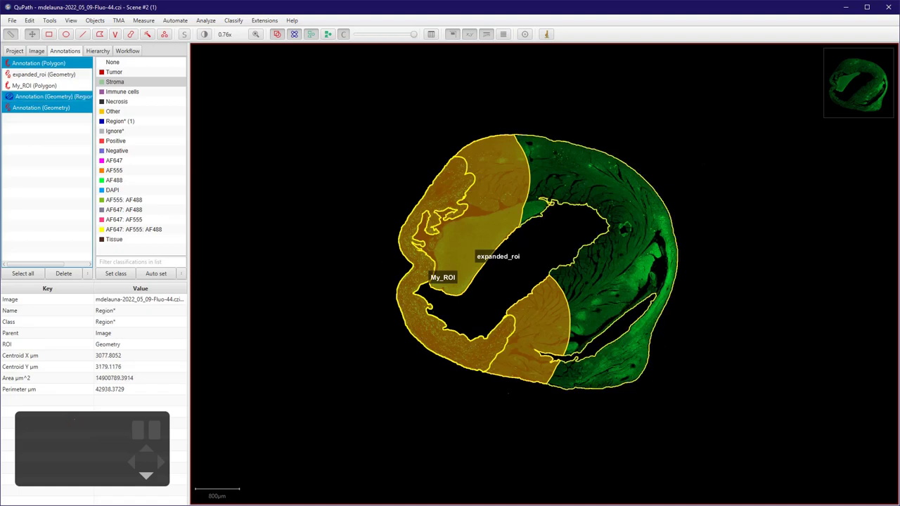
pyautogui.rightClick(27, 99)
pyautogui.moveTo(56, 165)
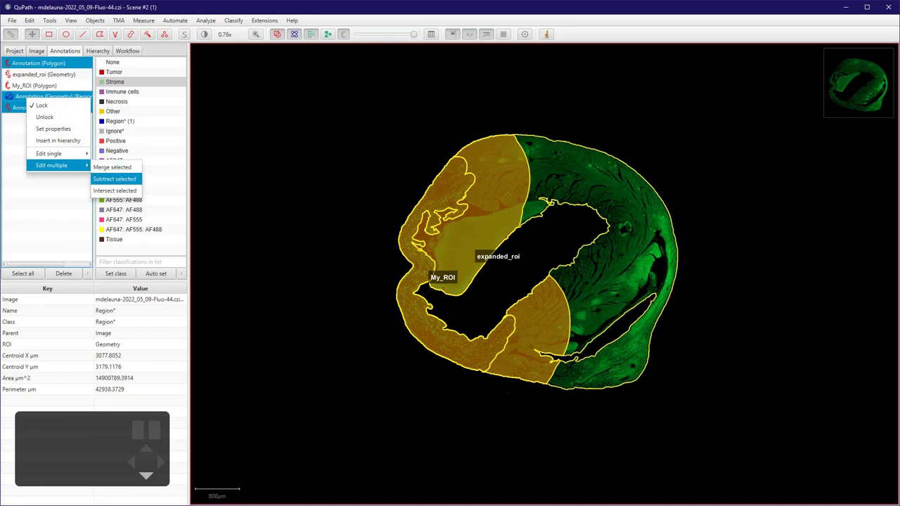
pyautogui.click(114, 179)
pyautogui.click(50, 86)
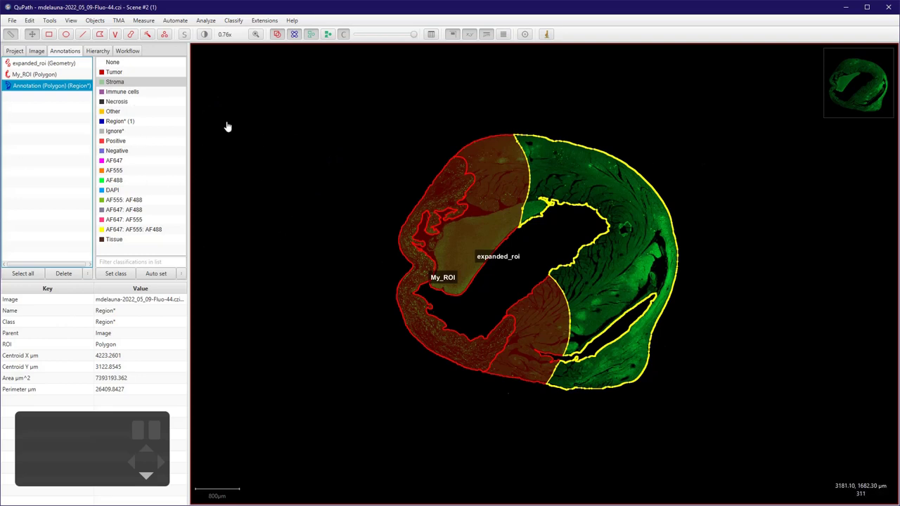
# - Apply My_ROI's annotation properties with red (Rouge) as its colour
pyautogui.click(34, 74)
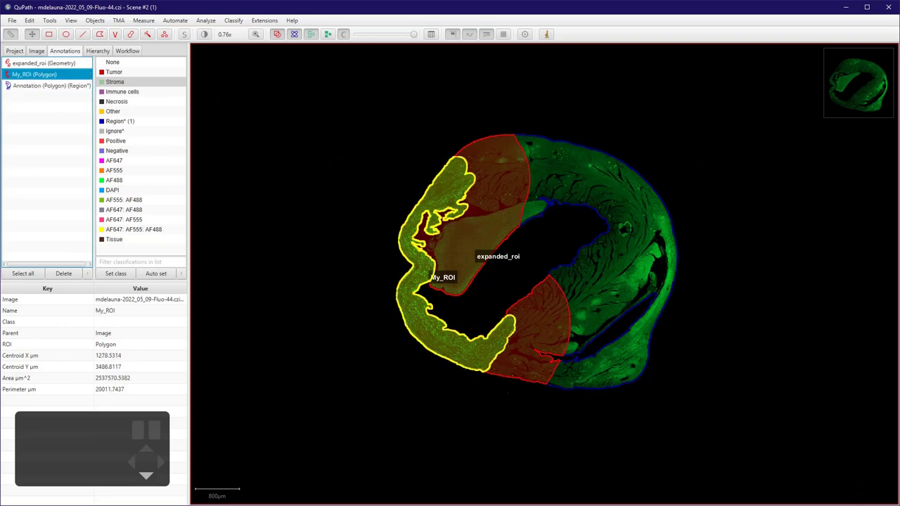
pyautogui.rightClick(24, 75)
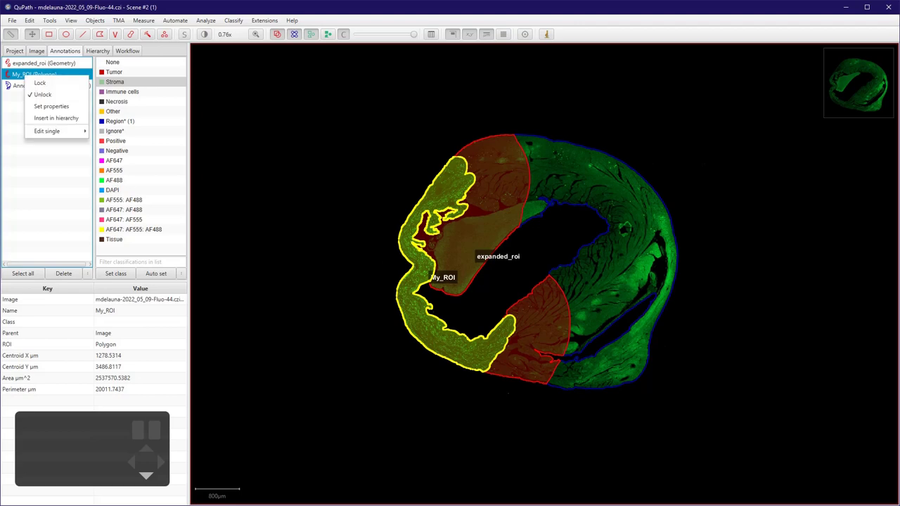
pyautogui.click(42, 104)
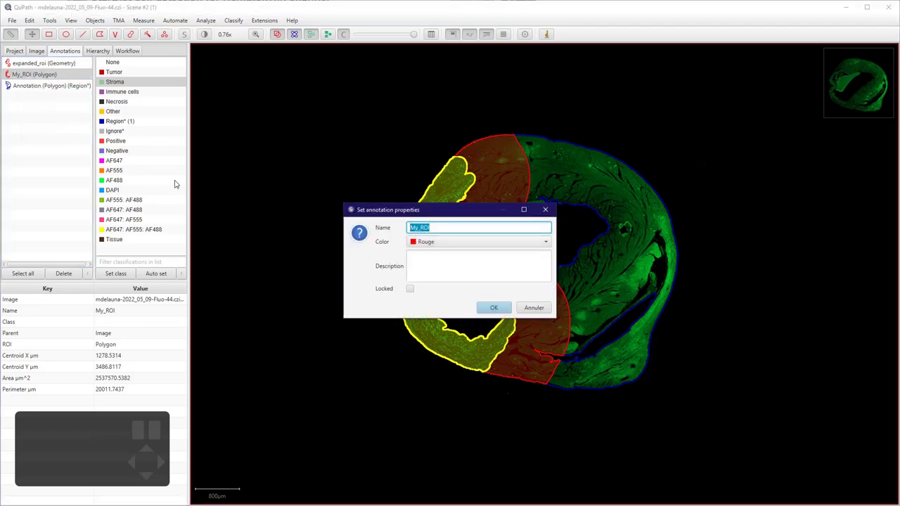
pyautogui.press('Return')
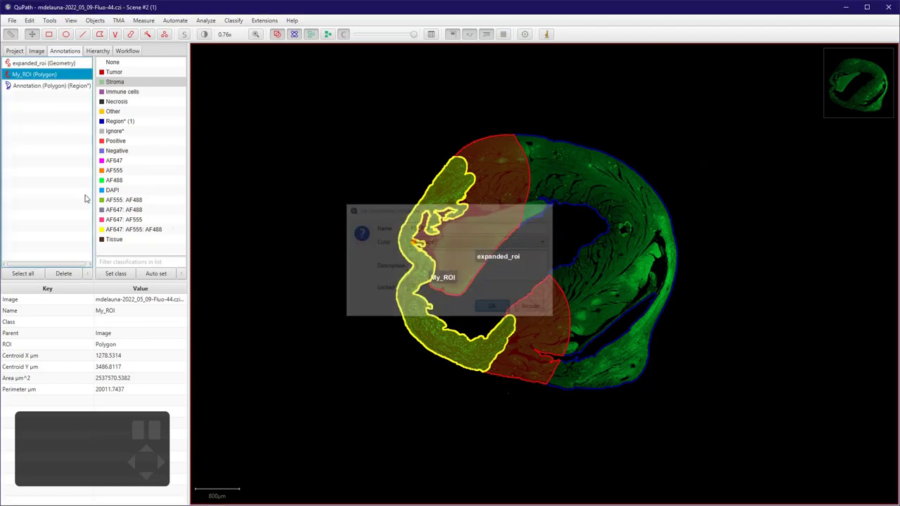
# - Set the colour of the expanded_roi annotation to a light orange in its annotation properties
pyautogui.click(28, 63)
pyautogui.rightClick(32, 63)
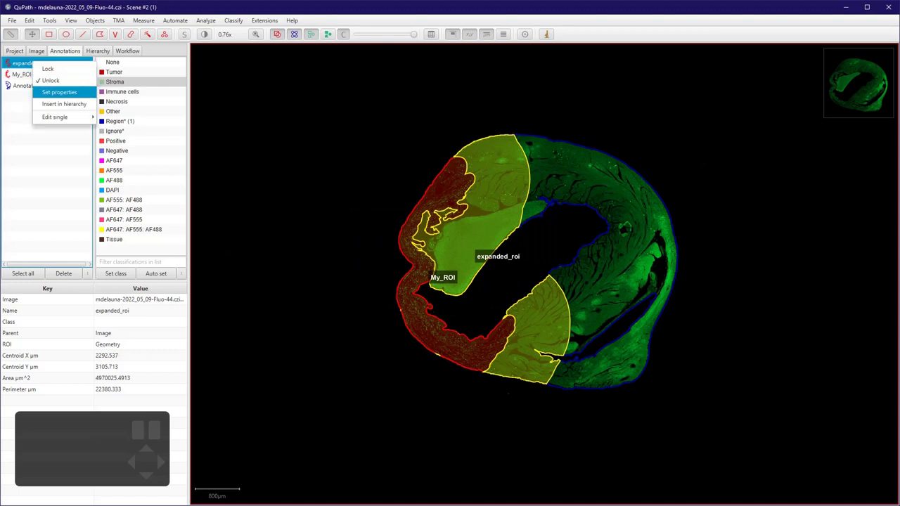
pyautogui.click(59, 92)
pyautogui.click(443, 242)
pyautogui.press('Right')
pyautogui.press('Right')
pyautogui.press('Right')
pyautogui.press('Right')
pyautogui.press('Down')
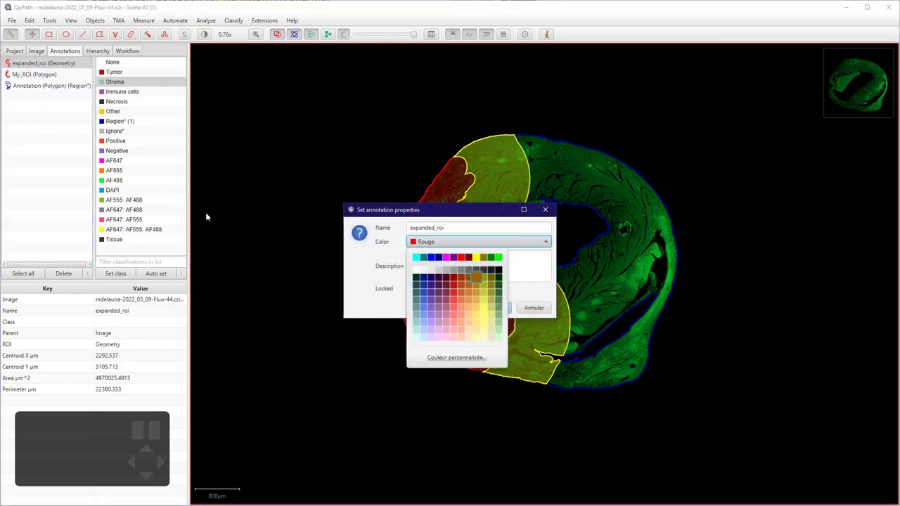
pyautogui.press('Return')
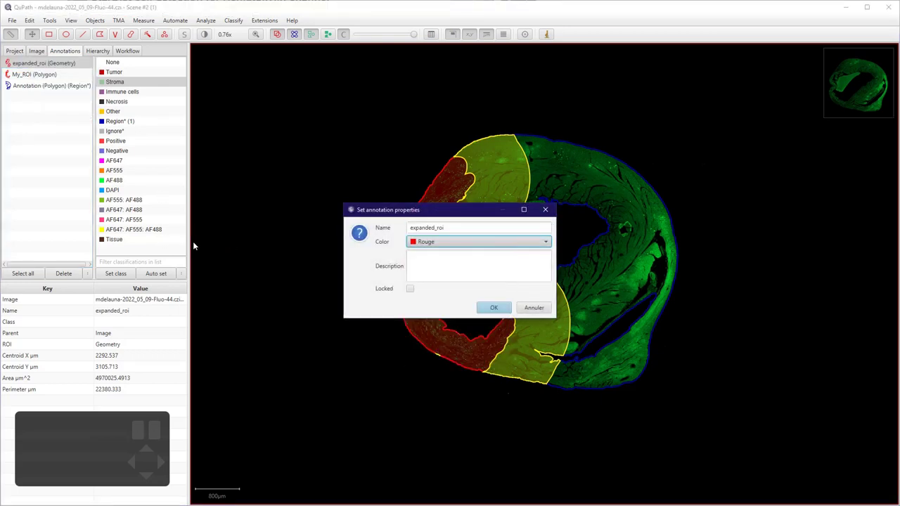
pyautogui.press('Return')
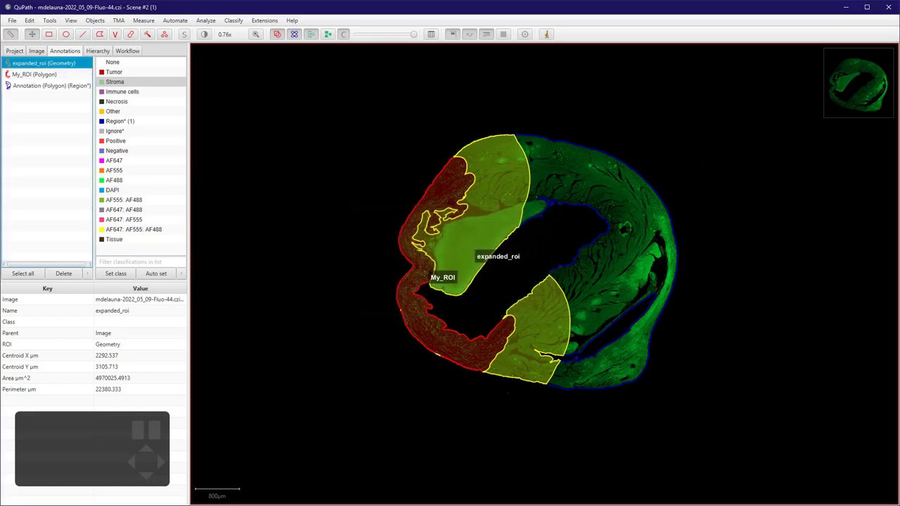
# - Assign the Tissue class to the Region* annotation that covers the rest of the tissue
pyautogui.click(52, 86)
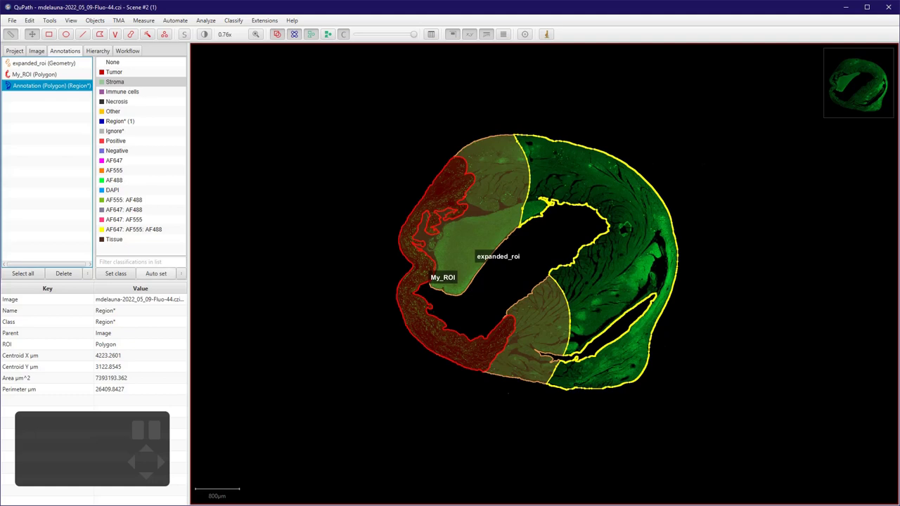
pyautogui.click(114, 240)
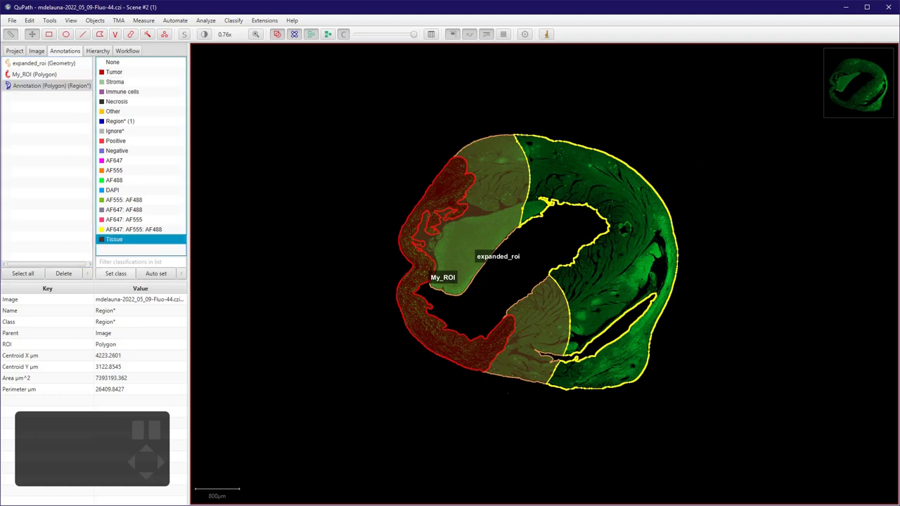
pyautogui.click(115, 273)
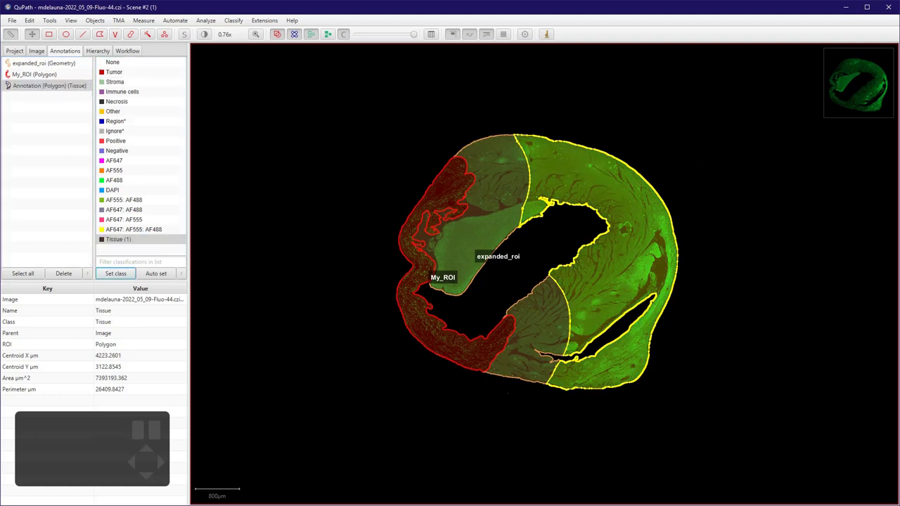
# - Name the Tissue annotation Remaining_tissue and set its colour to yellow (Jaune)
pyautogui.click(28, 85)
pyautogui.rightClick(28, 85)
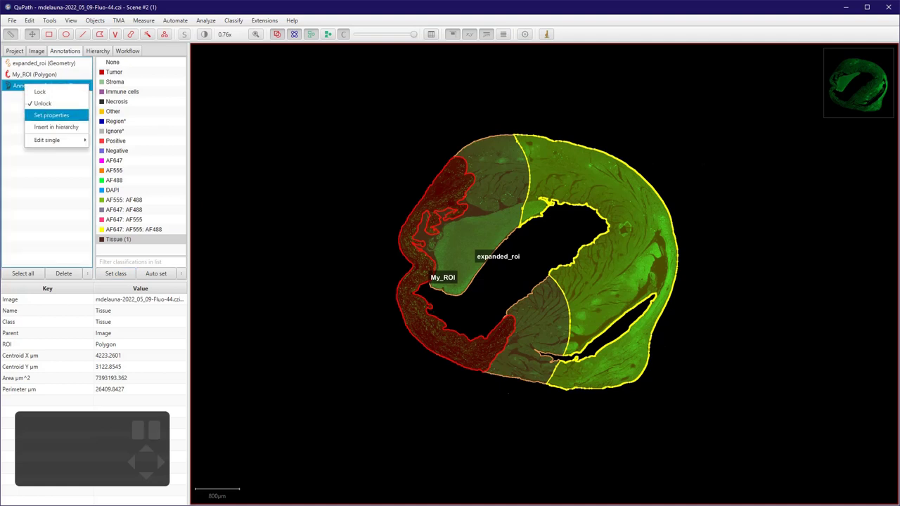
pyautogui.click(49, 116)
pyautogui.click(429, 242)
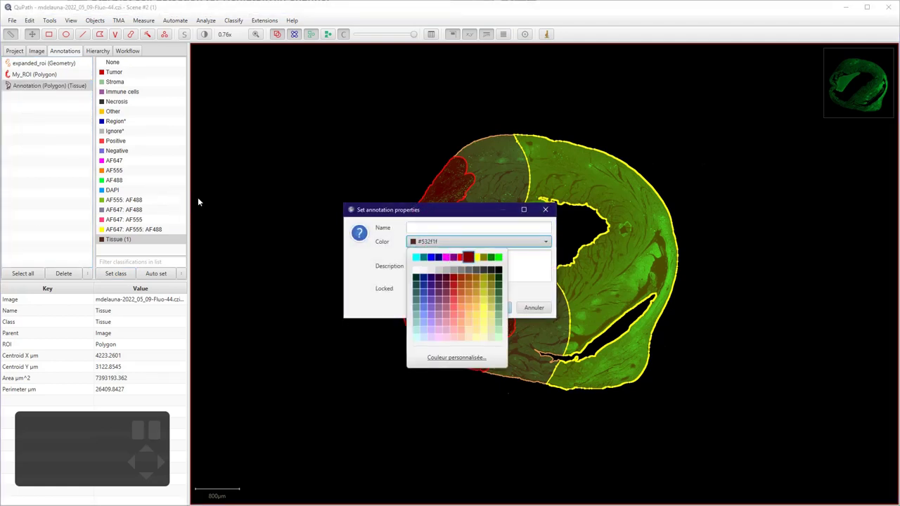
pyautogui.press('Return')
pyautogui.hotkey('shift', 'Tab')
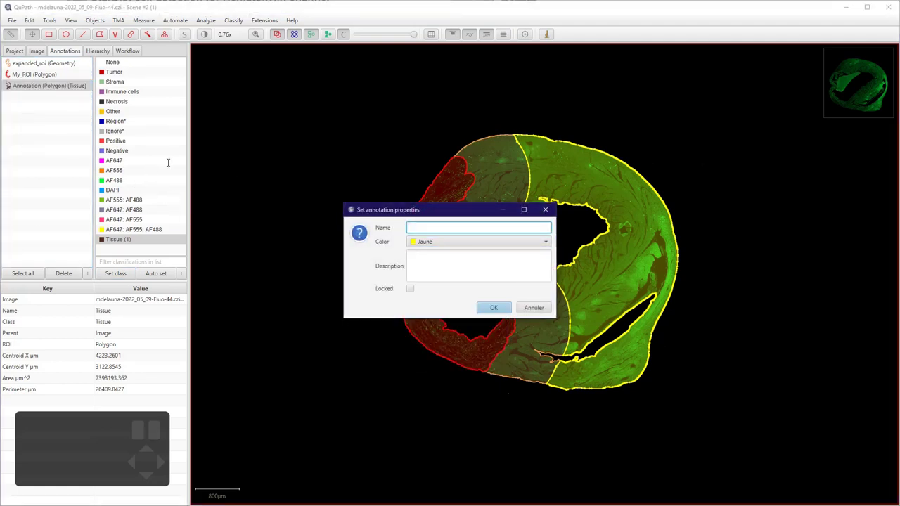
pyautogui.write('Remaining_tissue')
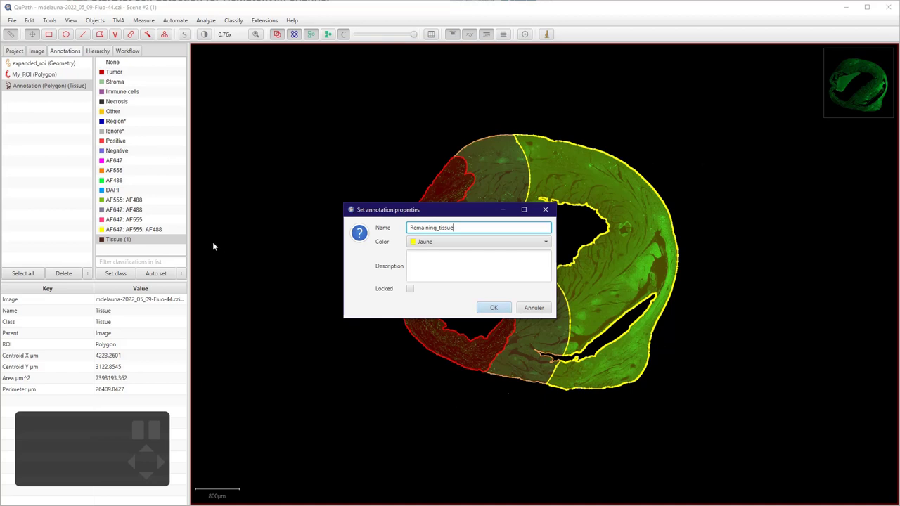
pyautogui.press('Return')
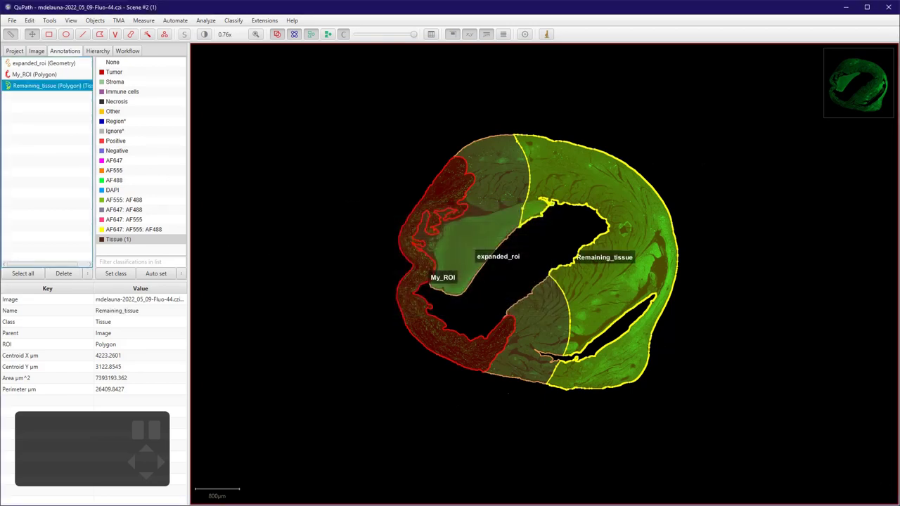
# - Reset the object selection and examine the borders between My_ROI, expanded_roi and Remaining_tissue up close
pyautogui.click(43, 63)
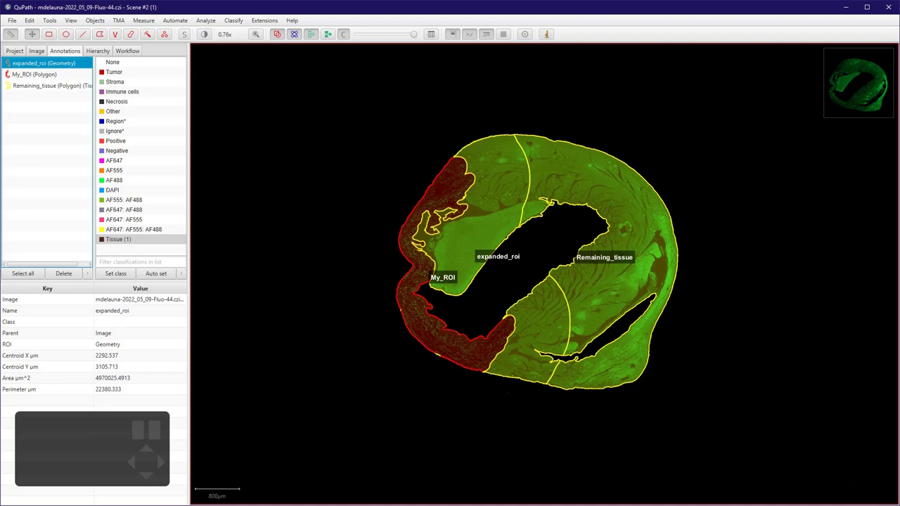
pyautogui.click(95, 20)
pyautogui.moveTo(93, 46)
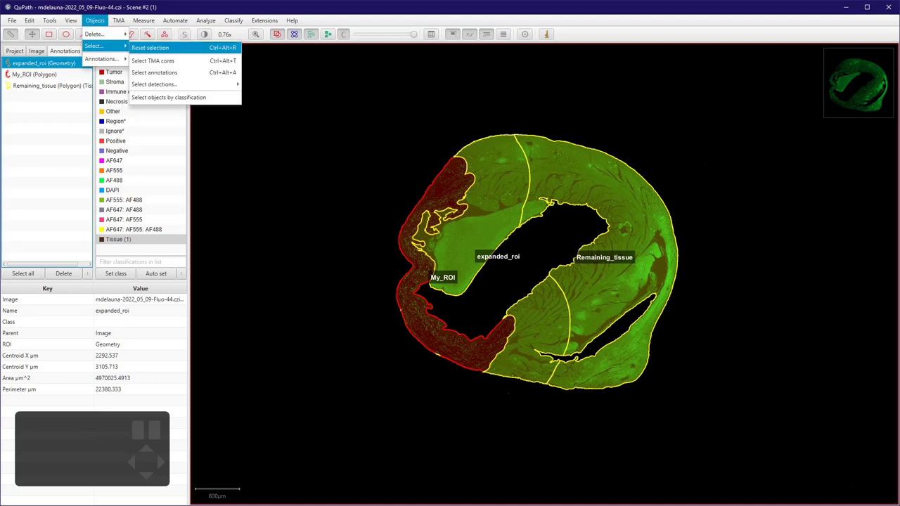
pyautogui.click(150, 47)
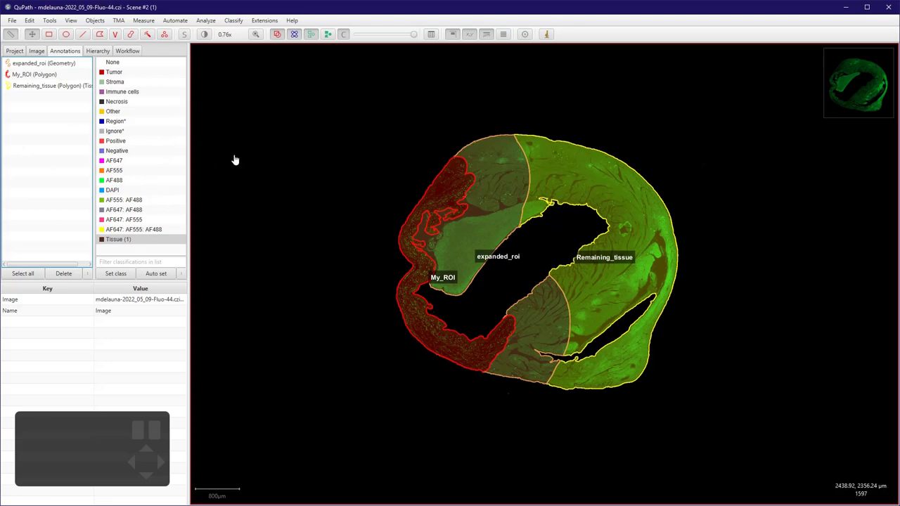
pyautogui.scroll(5, 235, 301)
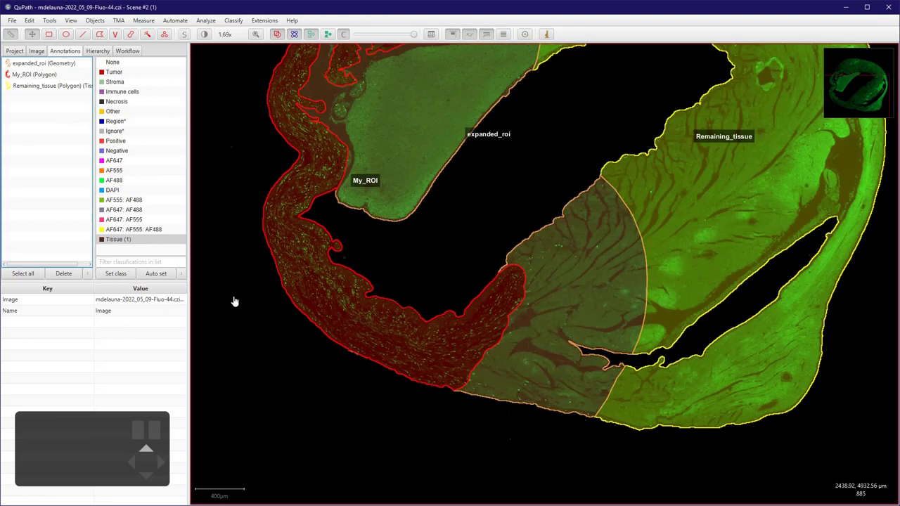
pyautogui.scroll(-5, 217, 204)
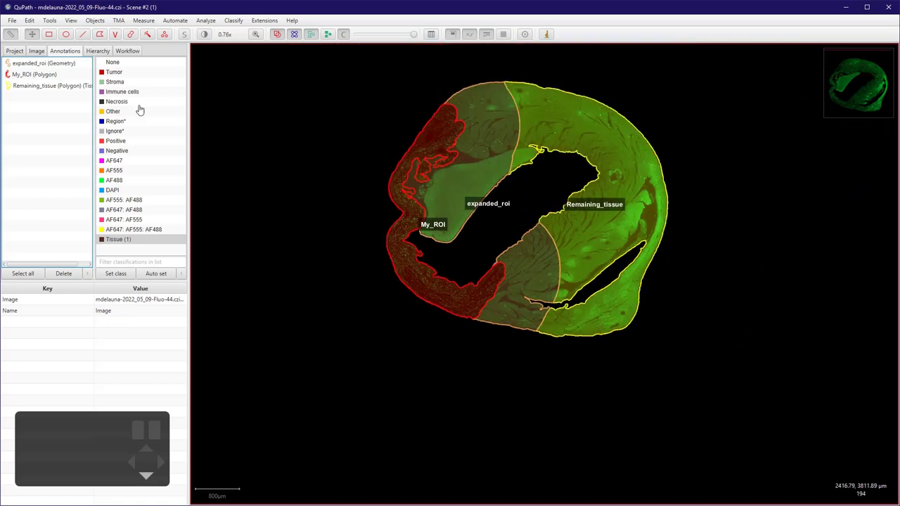
# - Review the expanded_roi, My_ROI and Remaining_tissue annotations one after another
pyautogui.click(44, 63)
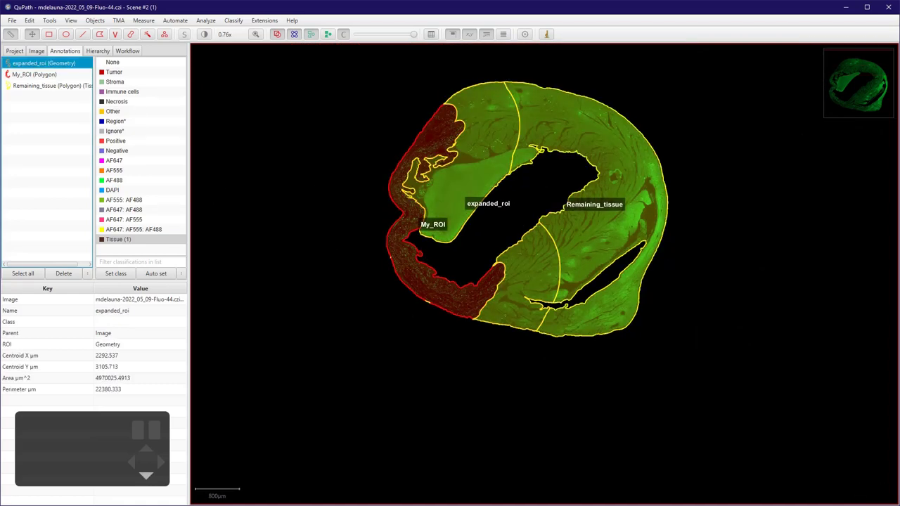
pyautogui.click(43, 74)
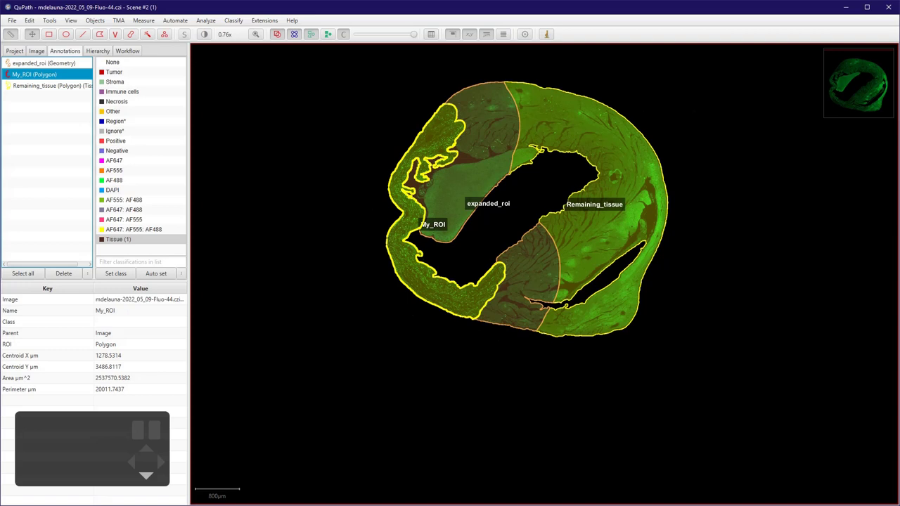
pyautogui.press('Down')
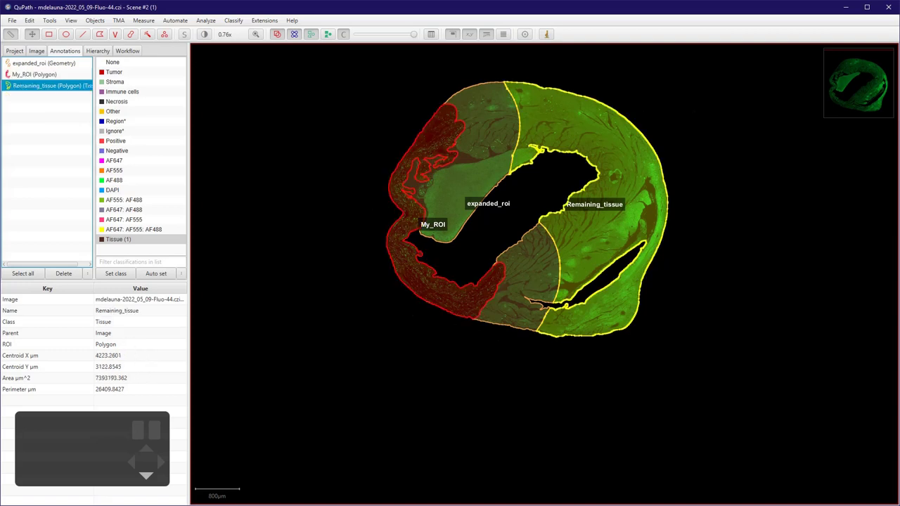